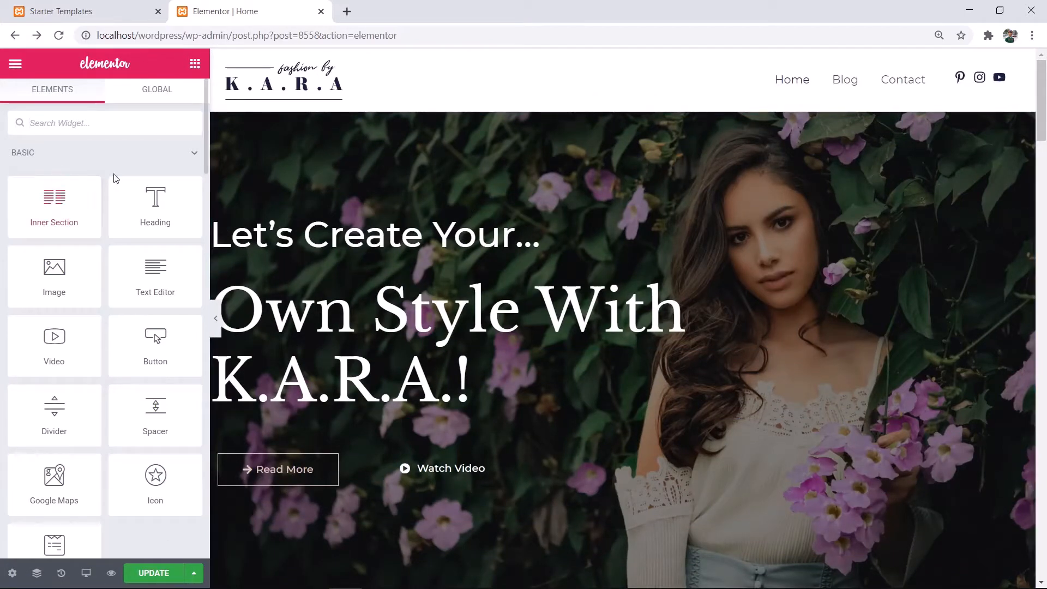
- Look through the available page-building widgets in the Basic, Pro and General categories
mouse_move(60, 203)
mouse_down()
mouse_move(564, 195)
mouse_move(52, 214)
mouse_up()
scroll(68, 233, down, 1)
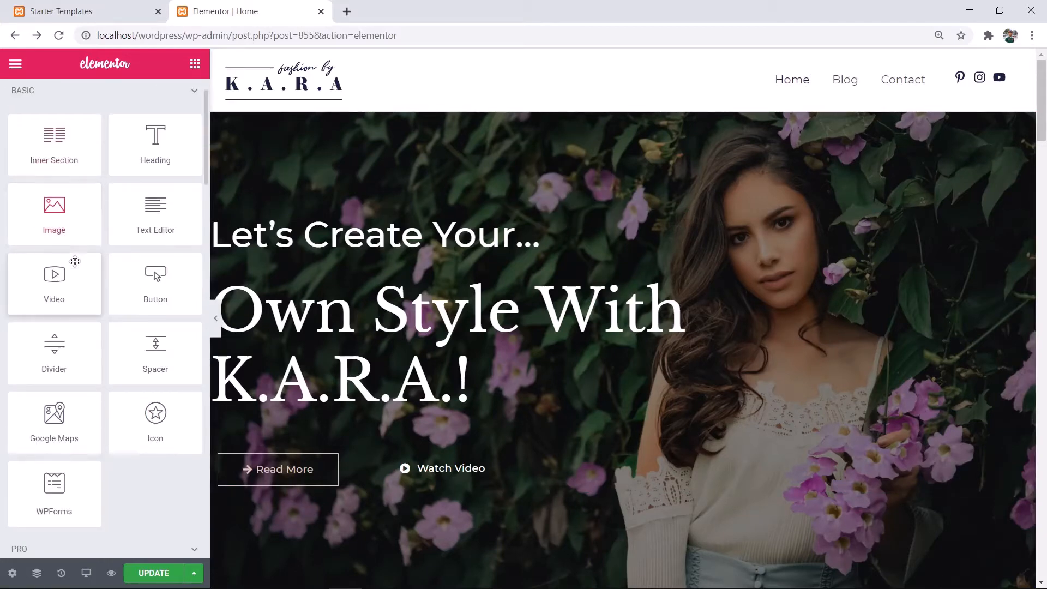
mouse_move(74, 264)
mouse_down()
mouse_move(102, 271)
mouse_move(63, 275)
mouse_up()
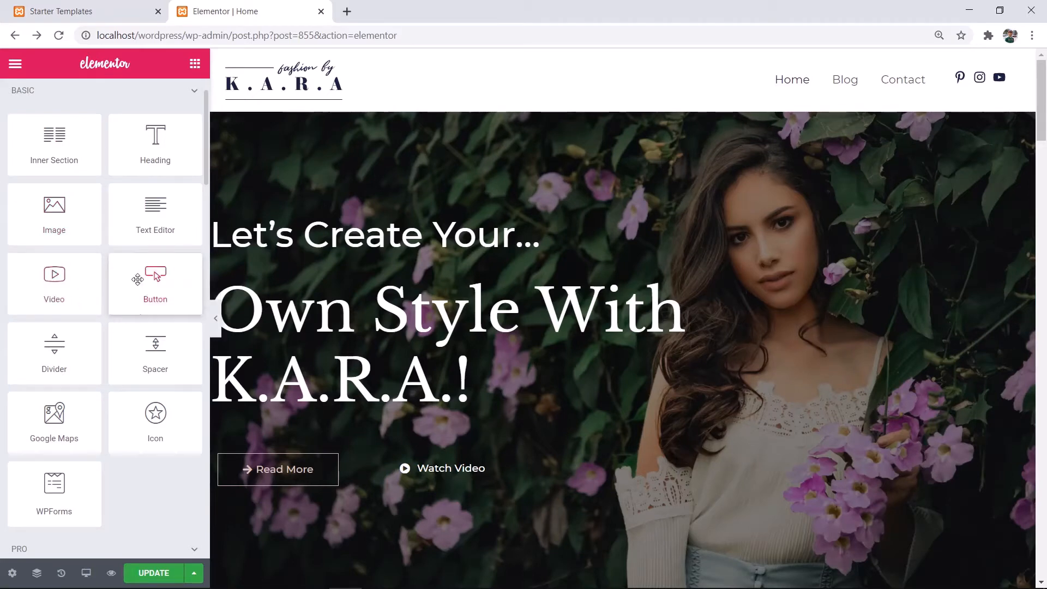
drag(64, 409, 125, 413)
scroll(125, 413, down, 3)
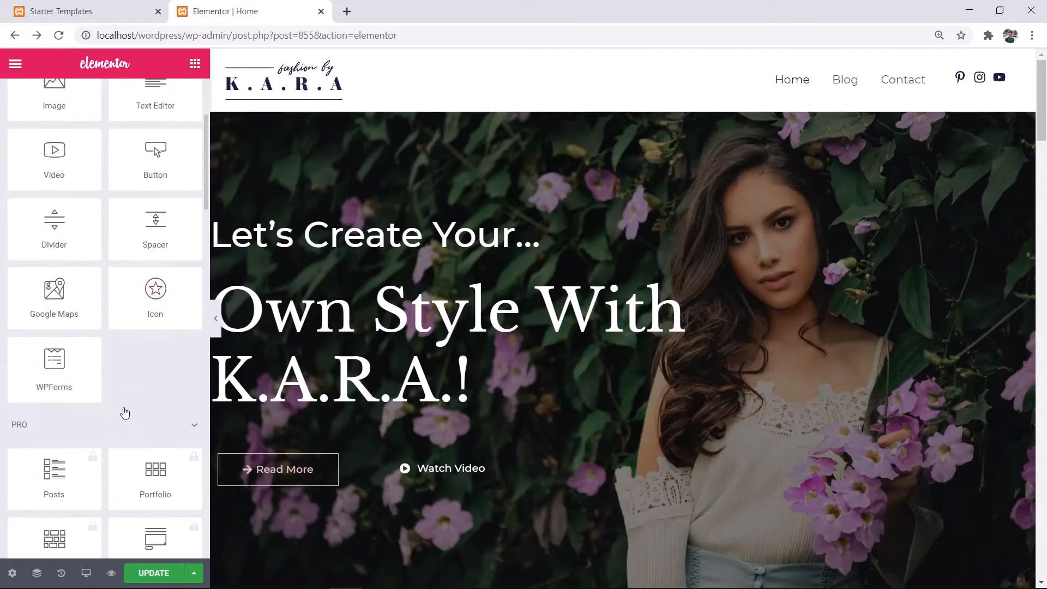
scroll(120, 401, down, 2)
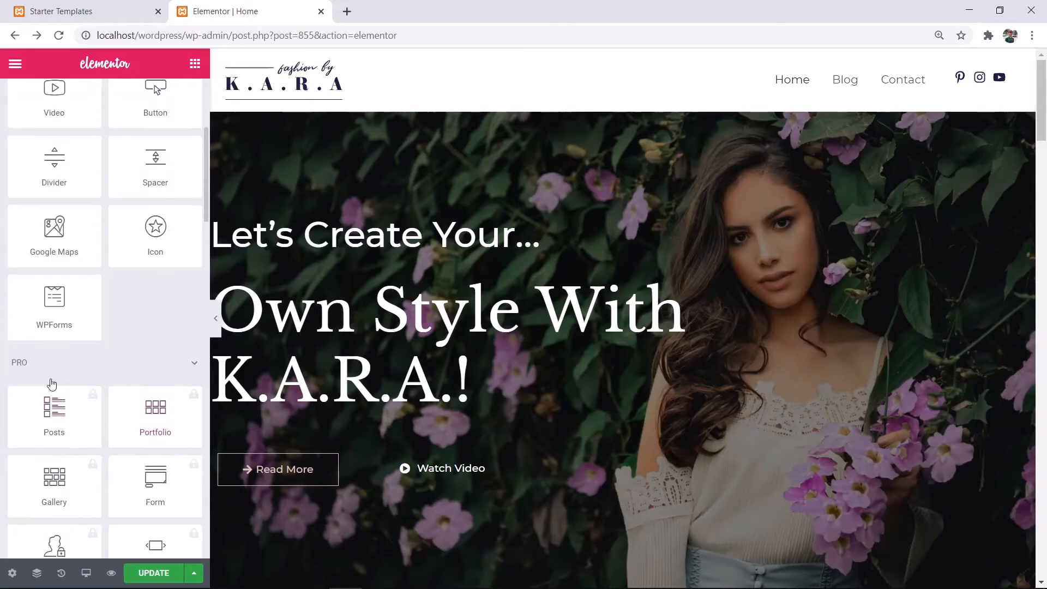
scroll(54, 385, down, 4)
scroll(74, 403, down, 13)
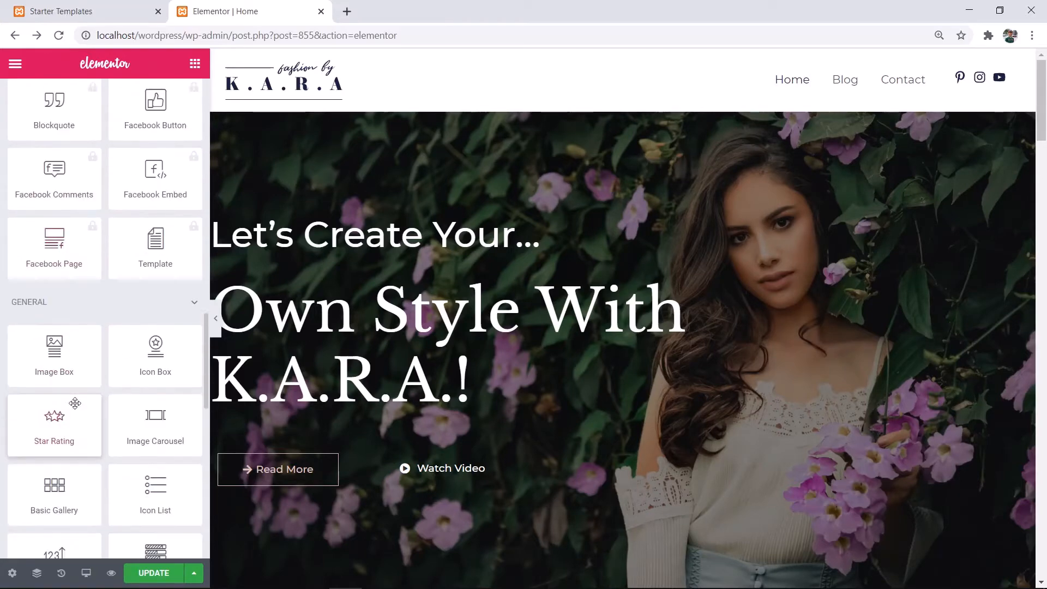
scroll(110, 397, up, 12)
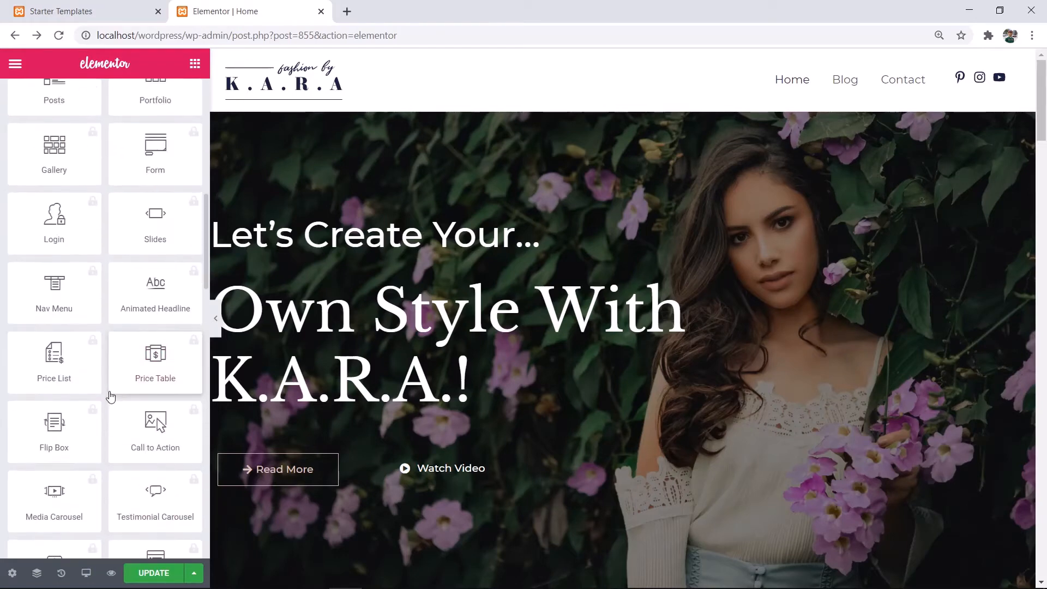
scroll(120, 386, up, 6)
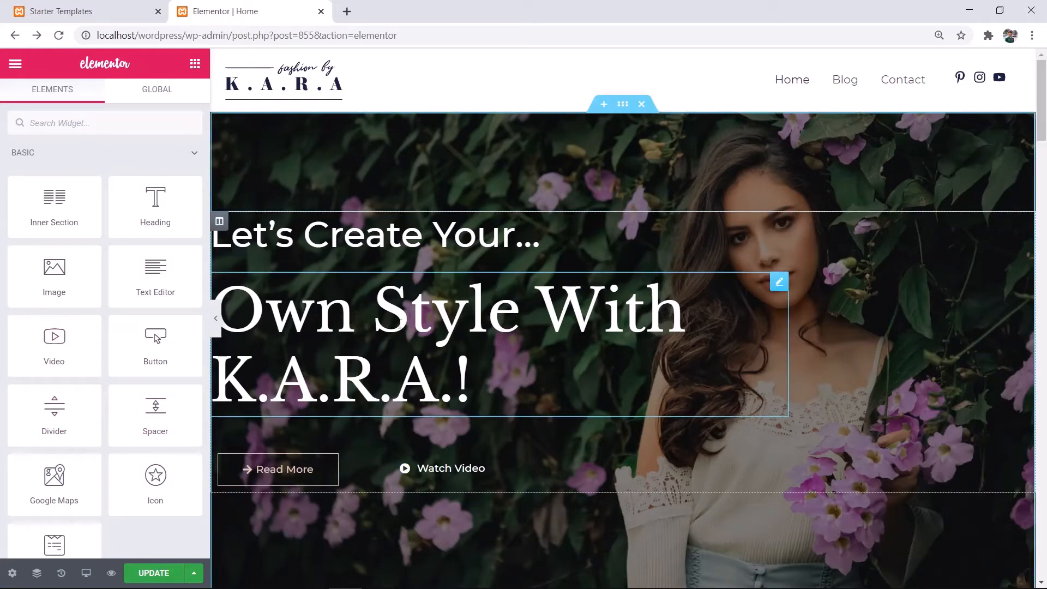
- Replace the small heading "Let's Create Your…" in the hero section with "Learn Music..."
click(544, 244)
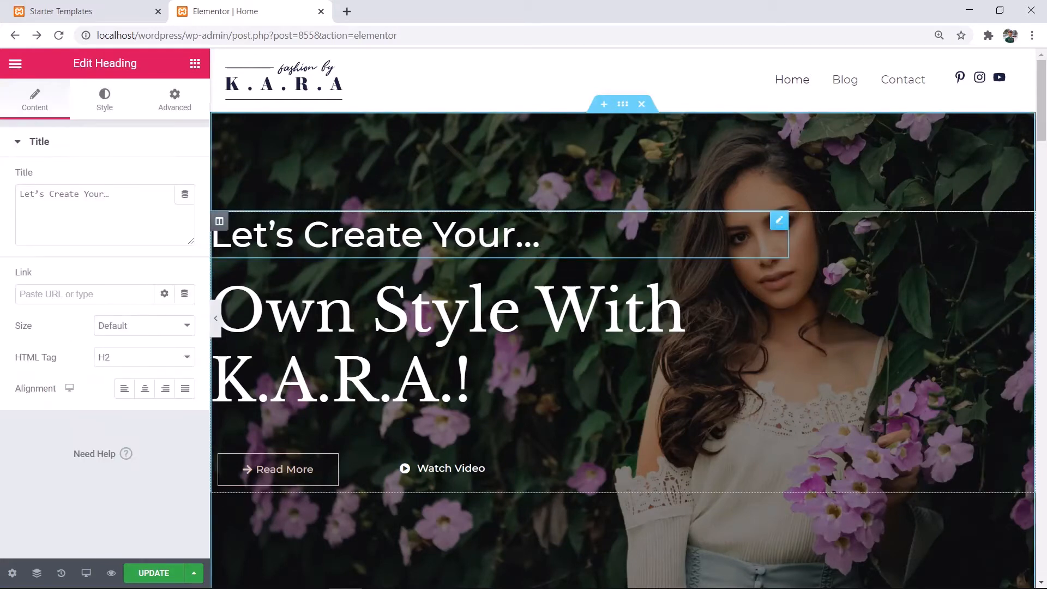
key(BackSpace)
key(BackSpace)
key(BackSpace)
key(BackSpace)
key(BackSpace)
key(BackSpace)
key(BackSpace)
key(BackSpace)
key(BackSpace)
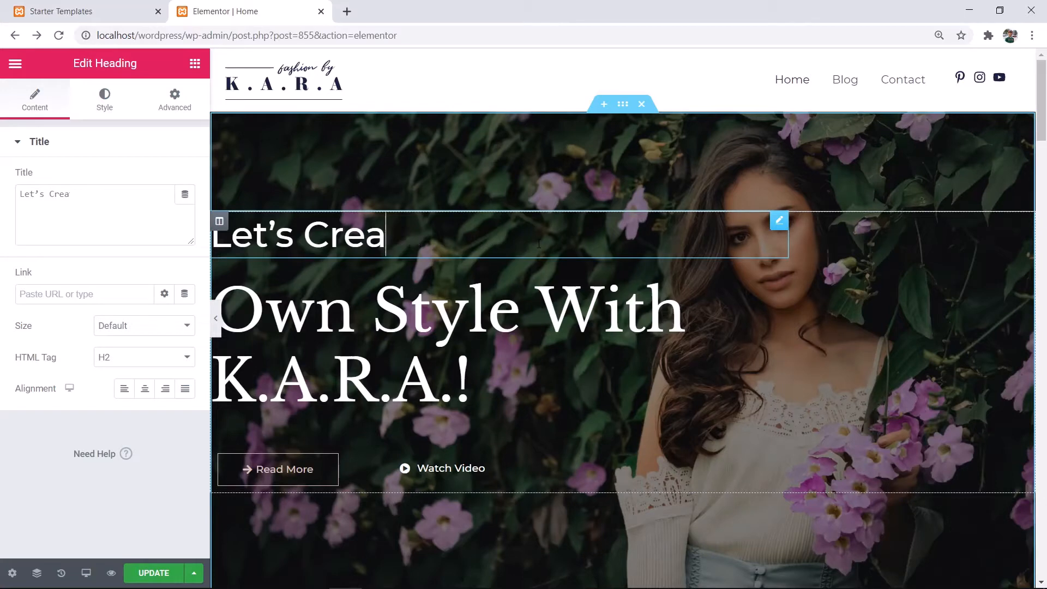
key(BackSpace)
key(BackSpace)
key(BackSpace)
key(BackSpace)
key(BackSpace)
key(BackSpace)
key(BackSpace)
key(BackSpace)
key(BackSpace)
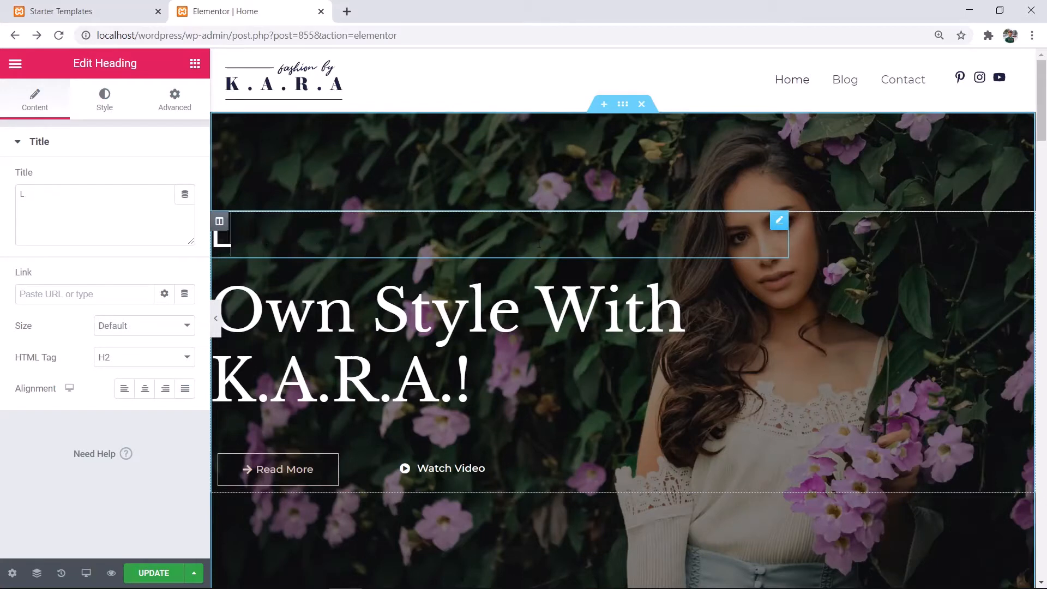
text(Learn )
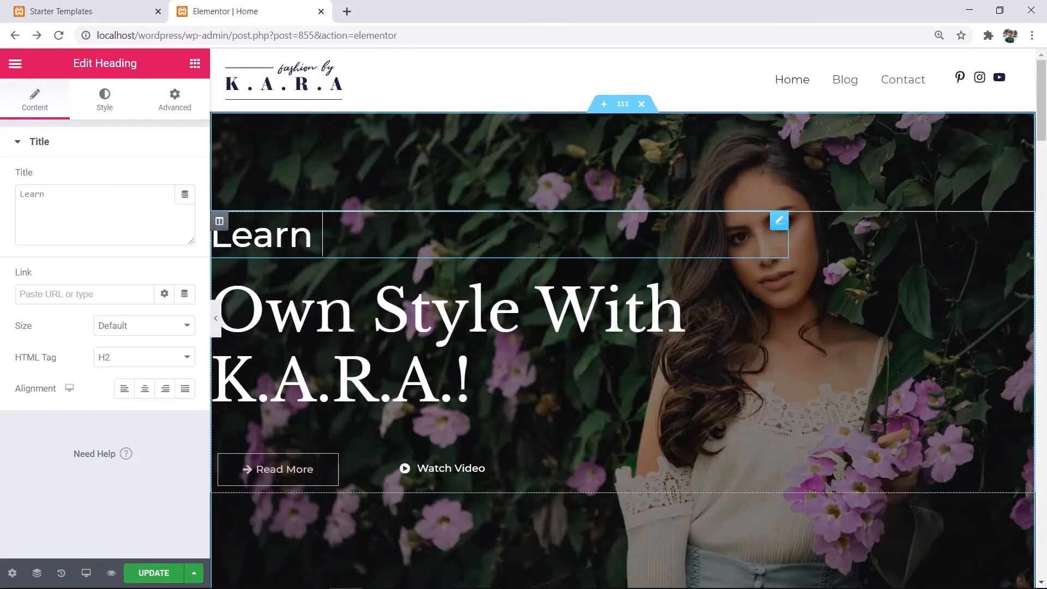
text(Muc)
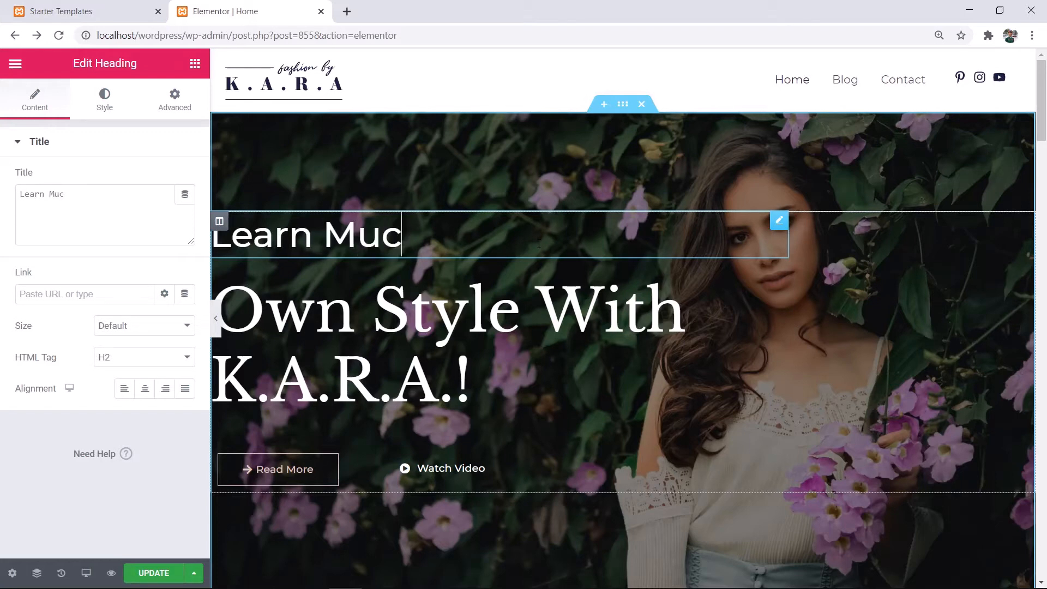
key(BackSpace)
text(sic...)
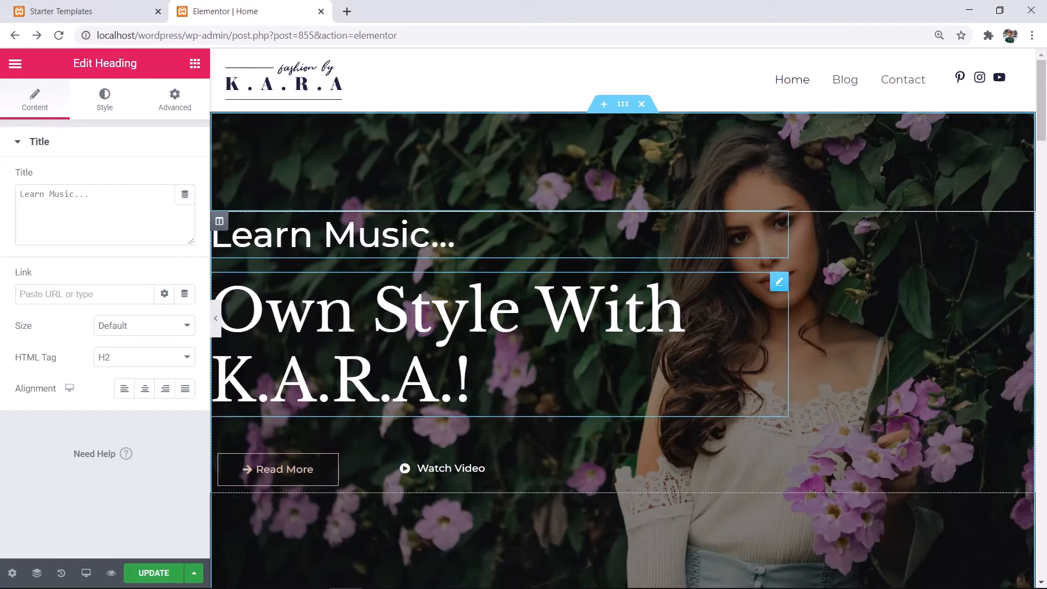
- Replace the large hero heading's text with "Online with MyMusic"
click(393, 380)
key(BackSpace)
key(BackSpace)
key(BackSpace)
key(BackSpace)
key(BackSpace)
key(BackSpace)
key(BackSpace)
key(BackSpace)
key(BackSpace)
key(BackSpace)
key(BackSpace)
key(BackSpace)
key(BackSpace)
key(BackSpace)
key(BackSpace)
key(BackSpace)
key(BackSpace)
key(BackSpace)
key(BackSpace)
key(BackSpace)
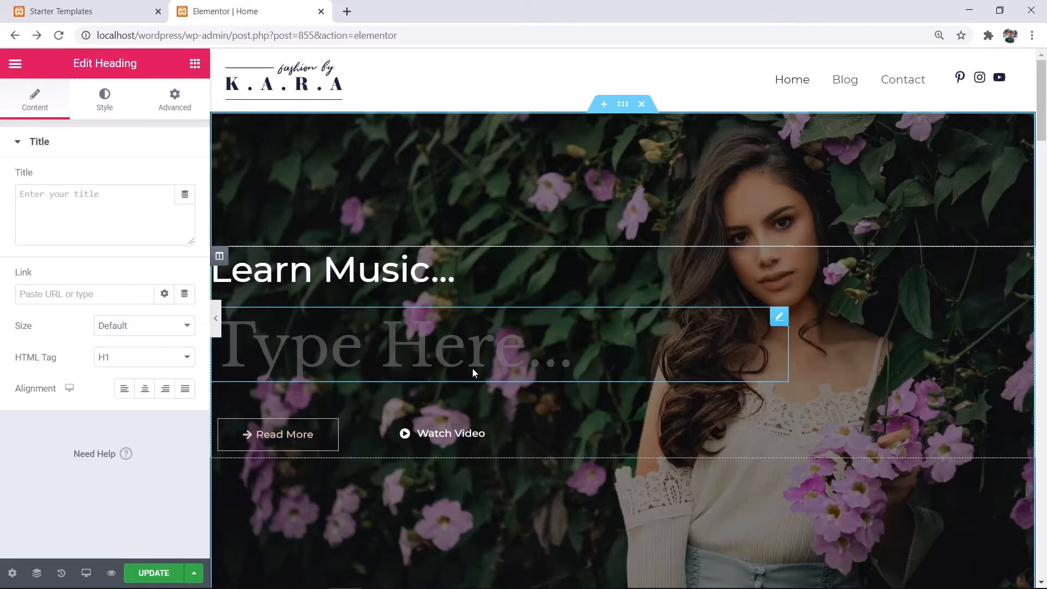
text(With)
key(BackSpace)
key(BackSpace)
key(BackSpace)
key(BackSpace)
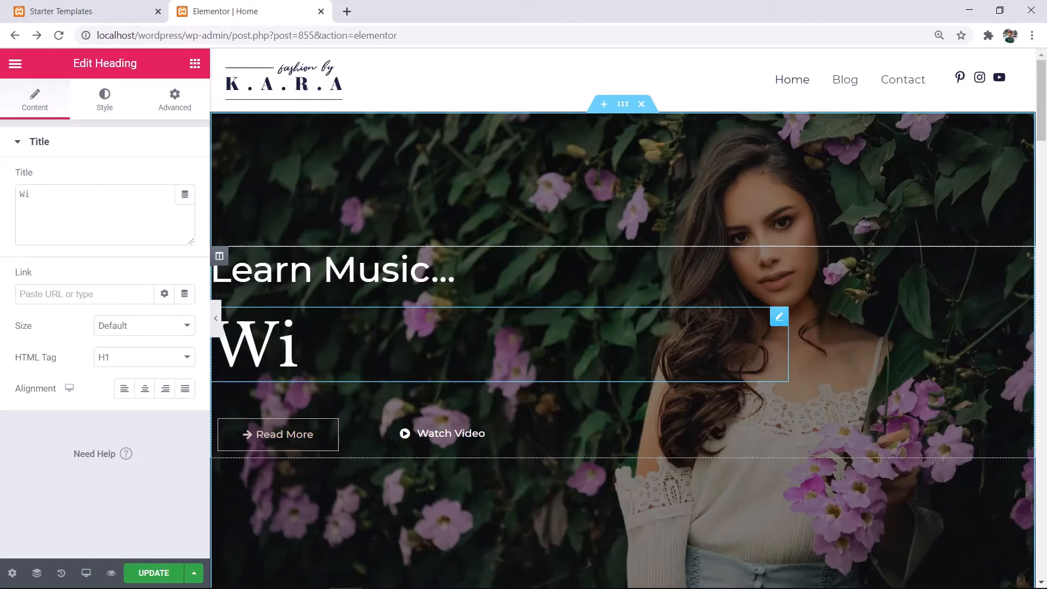
text(Online)
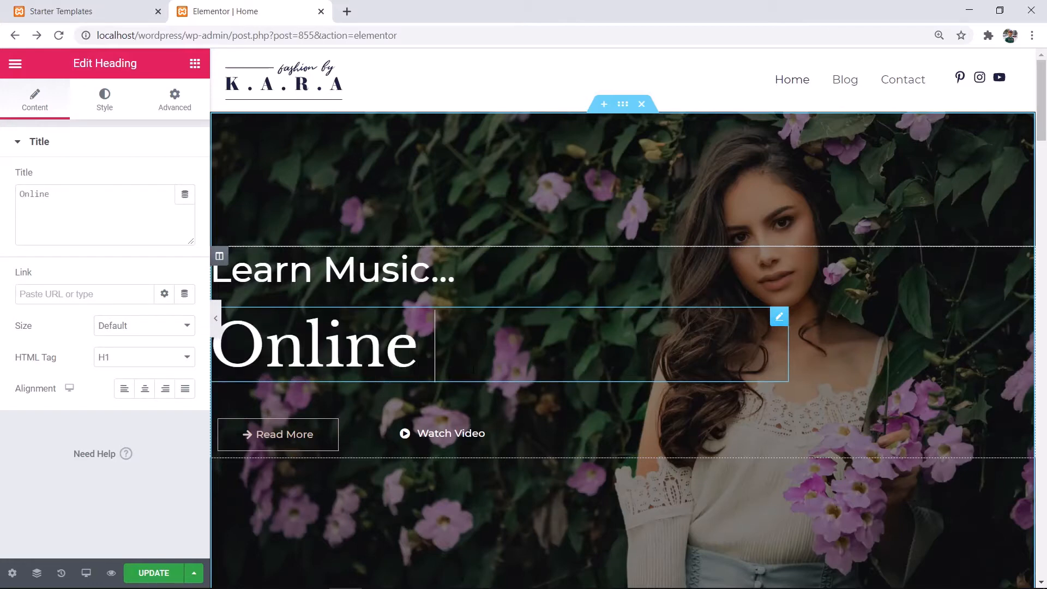
text( with)
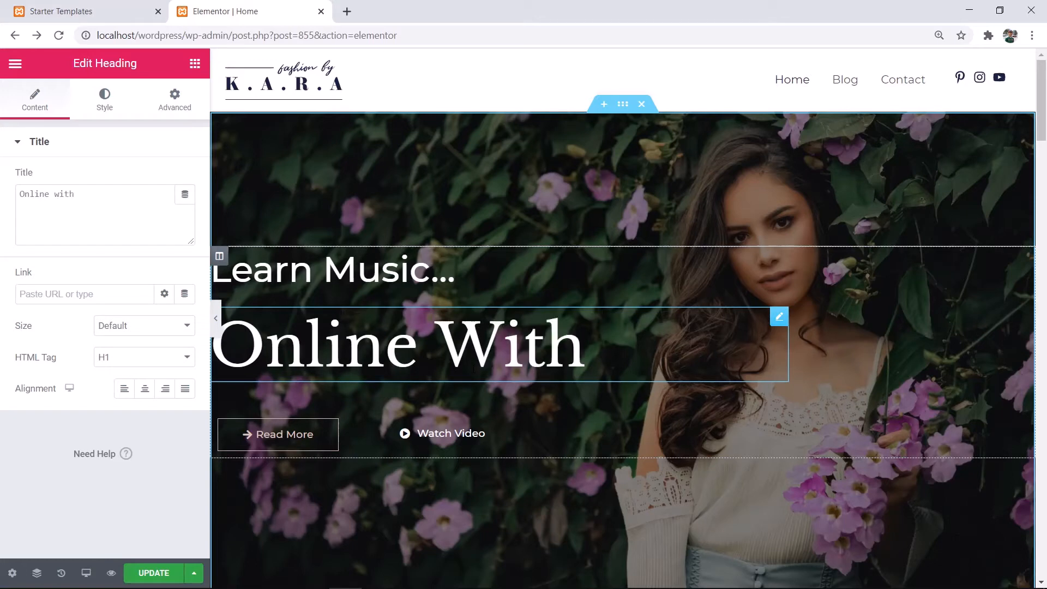
text( MyMusic)
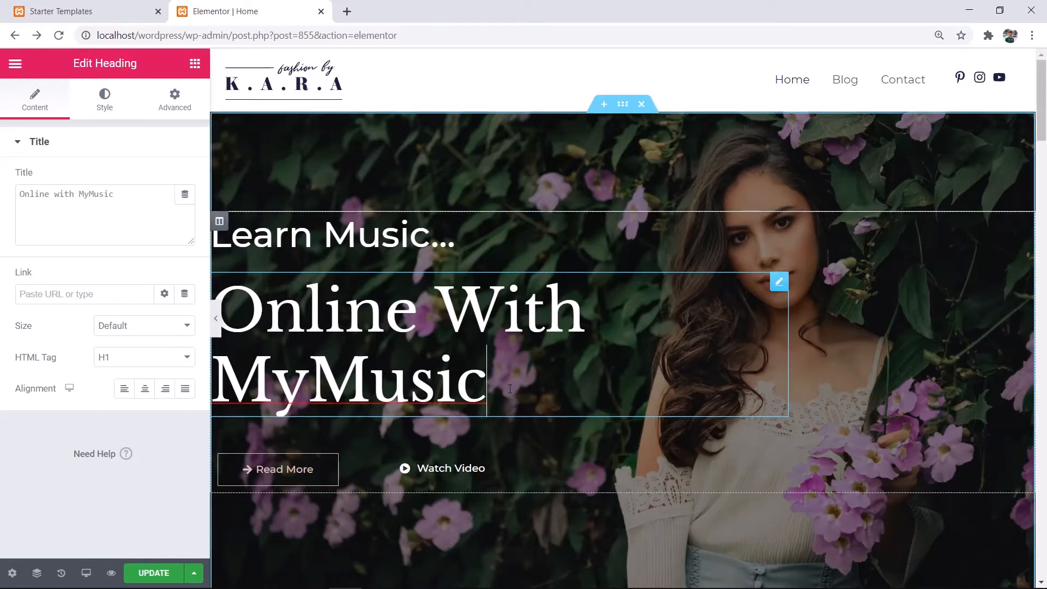
- Extend the large hero heading's title so it reads "Online with MyMusic !!"
click(348, 235)
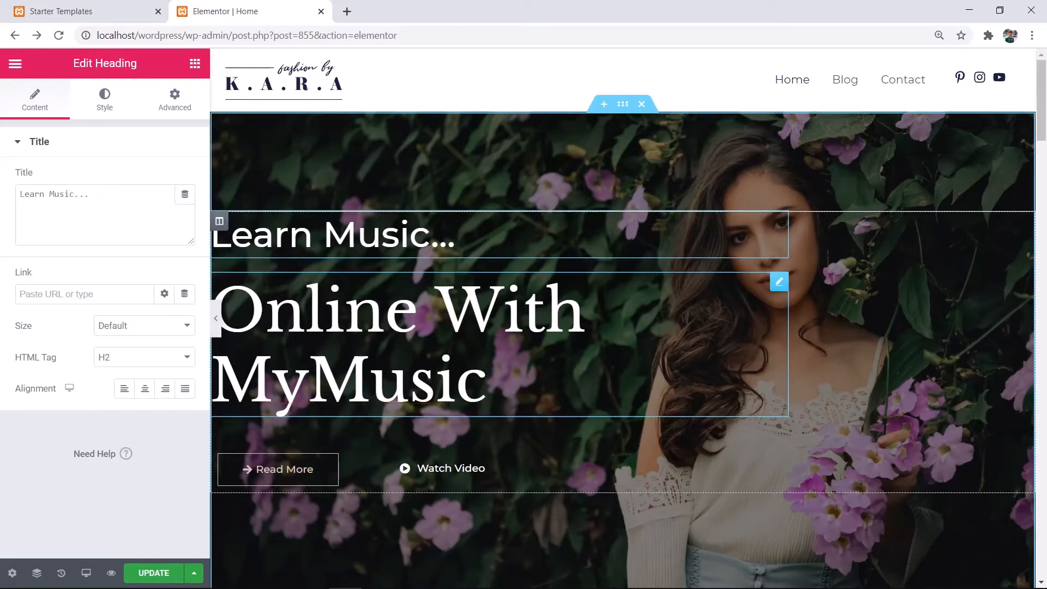
click(485, 377)
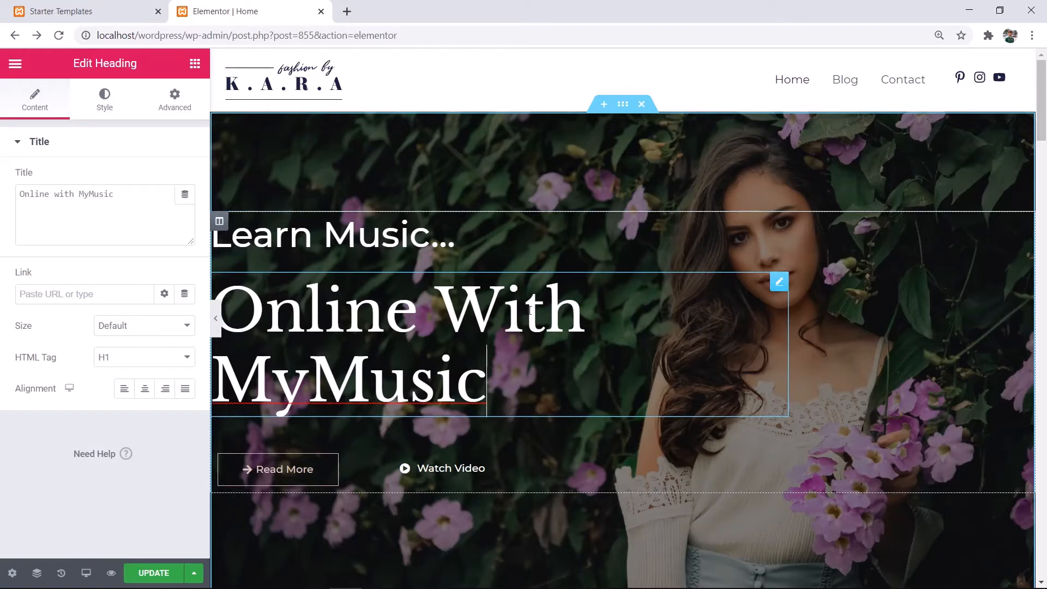
click(33, 99)
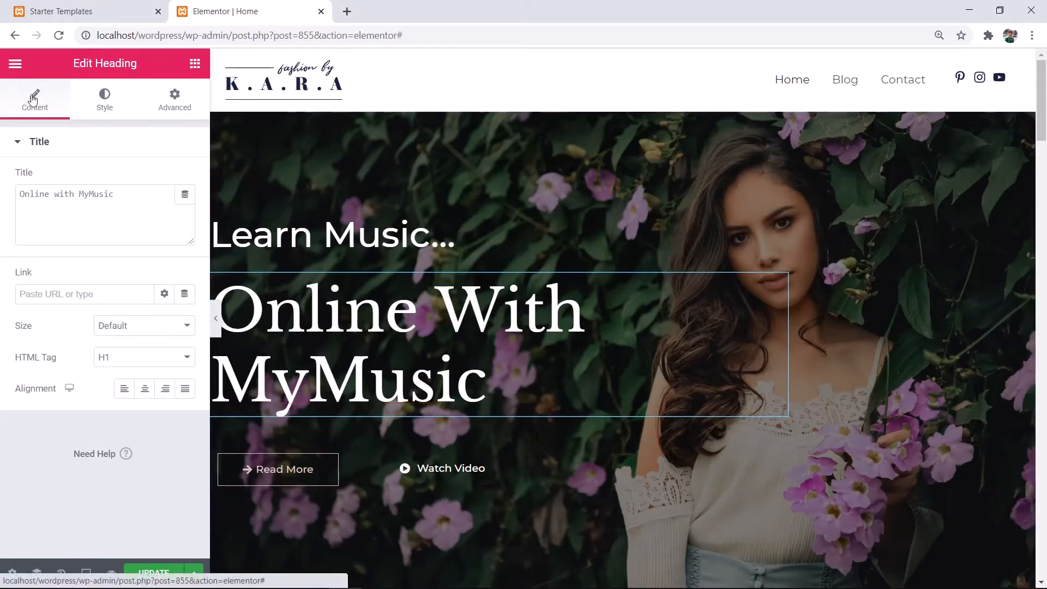
click(119, 197)
text(!!)
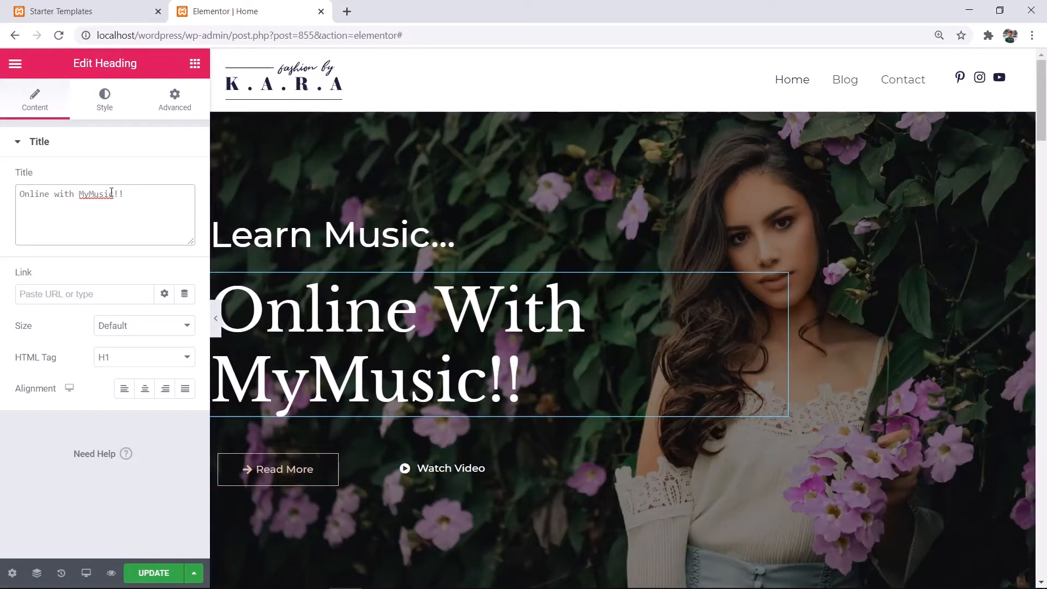
click(115, 193)
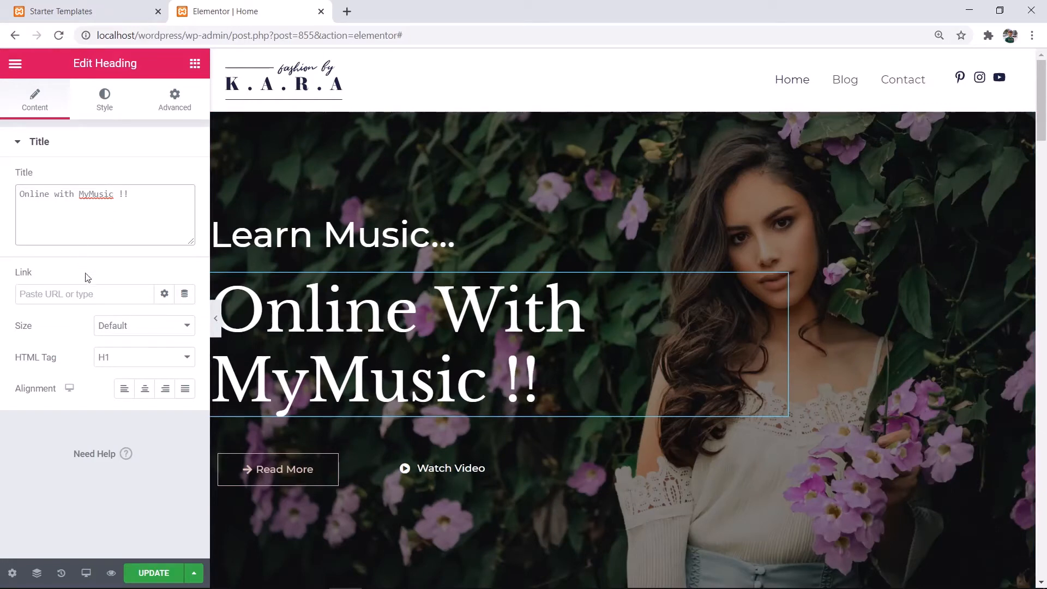
- Check the size options for the large heading, try HTML tags H2 and H3, and return the tag to H1
click(120, 333)
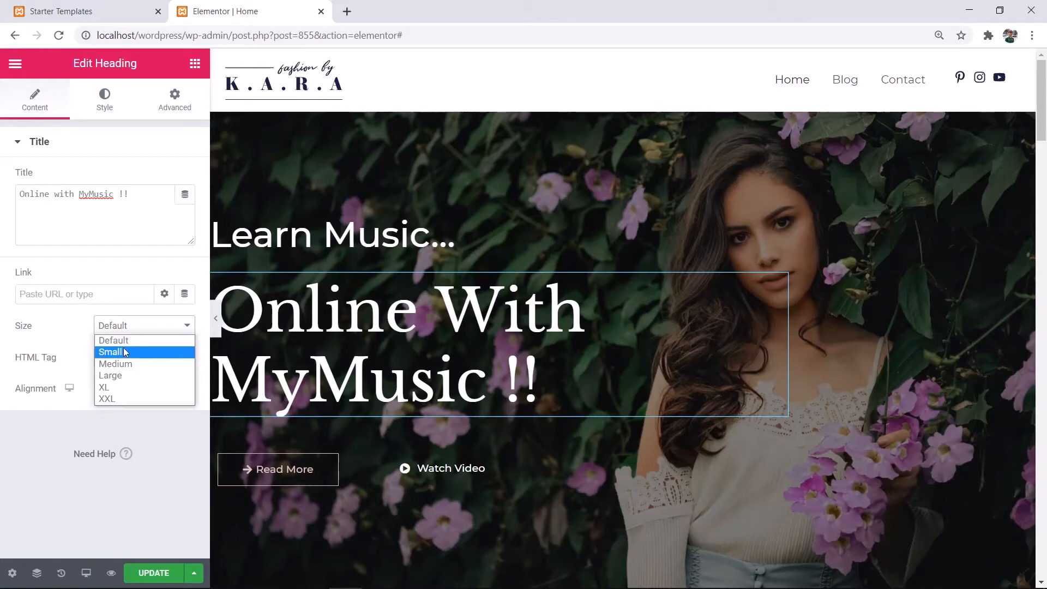
click(143, 335)
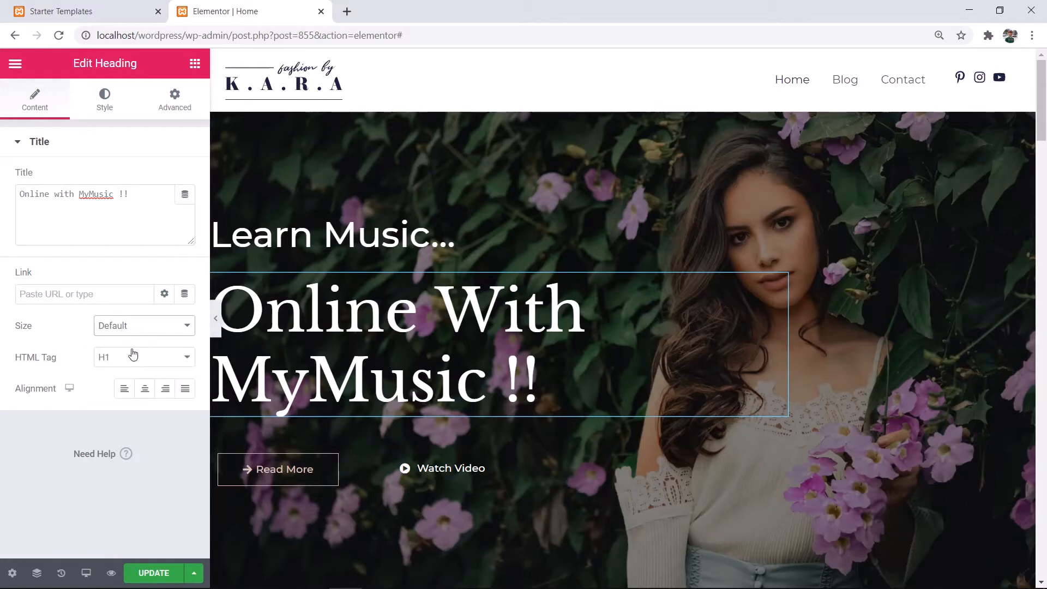
click(134, 358)
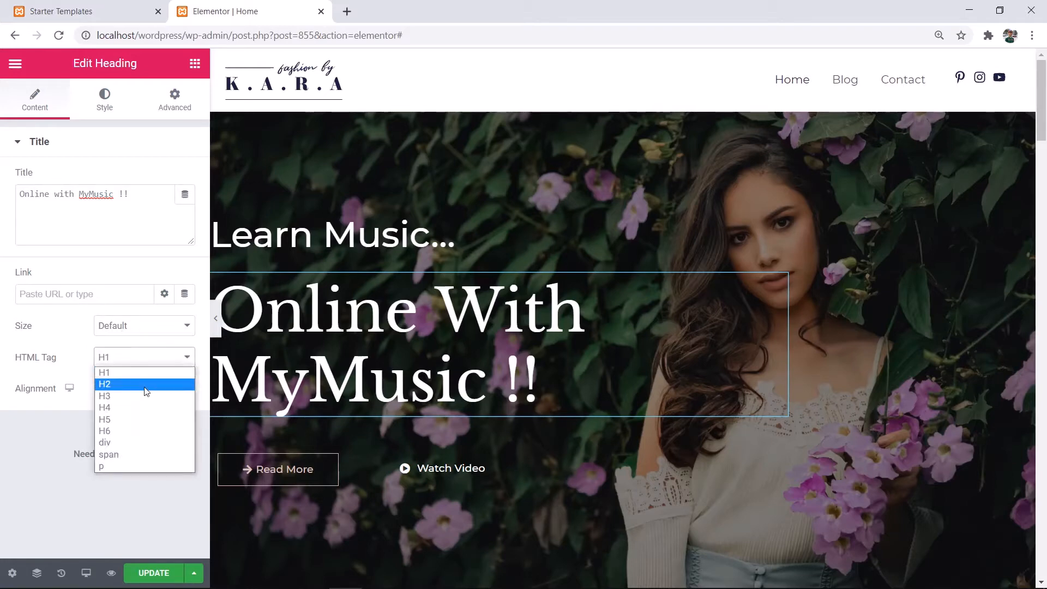
click(146, 384)
click(150, 363)
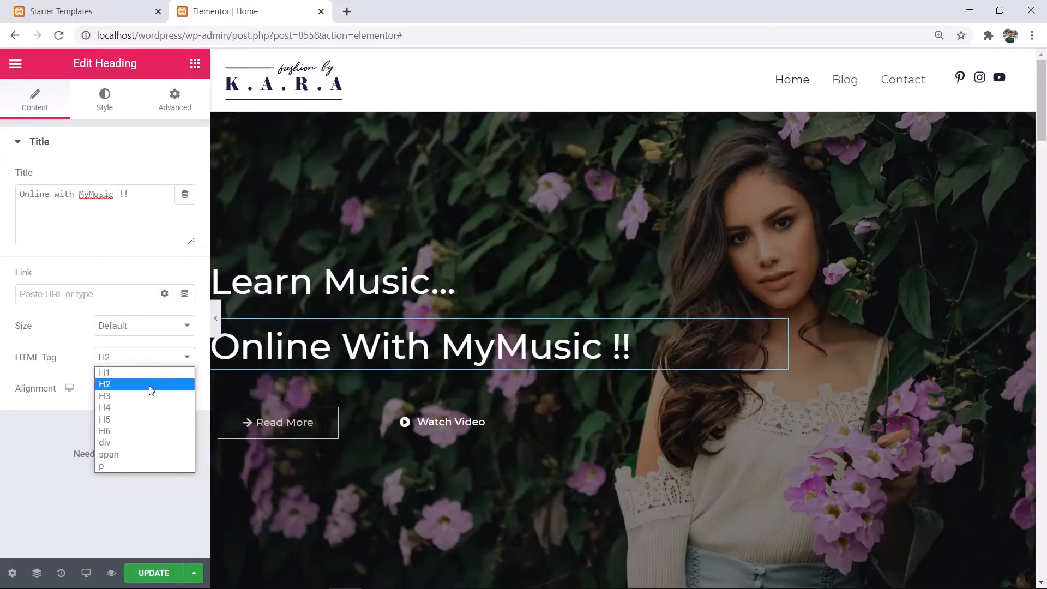
click(146, 399)
click(154, 357)
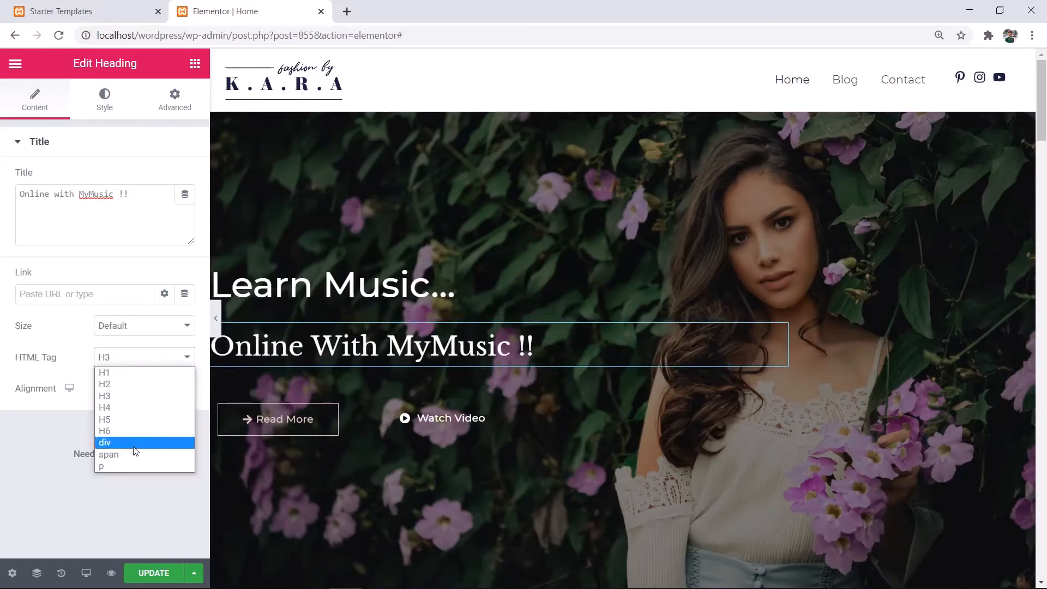
click(145, 372)
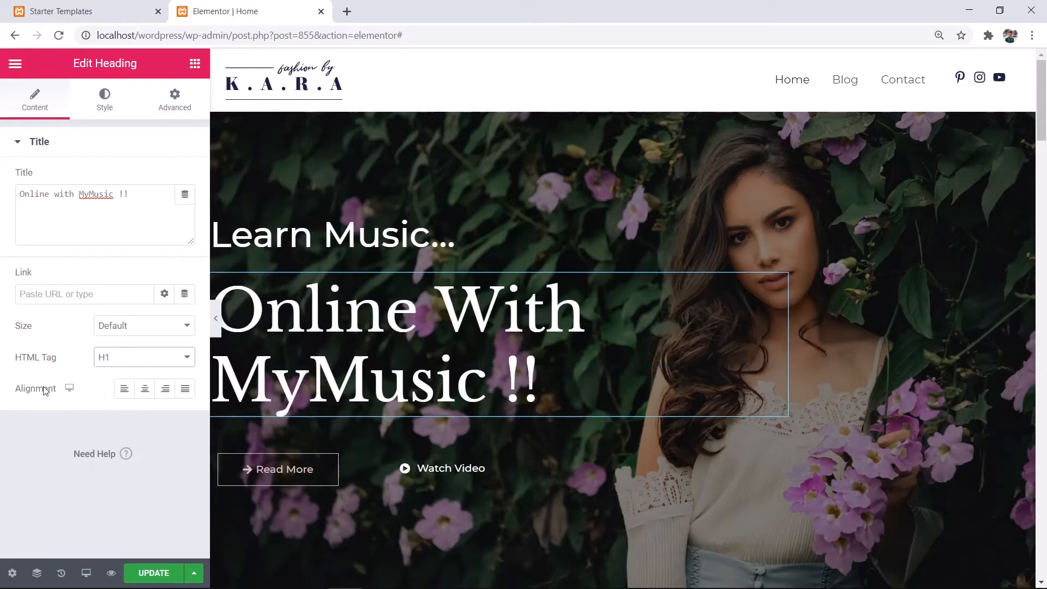
- Try center, right and justified alignment on the large heading and set it to left alignment
click(131, 399)
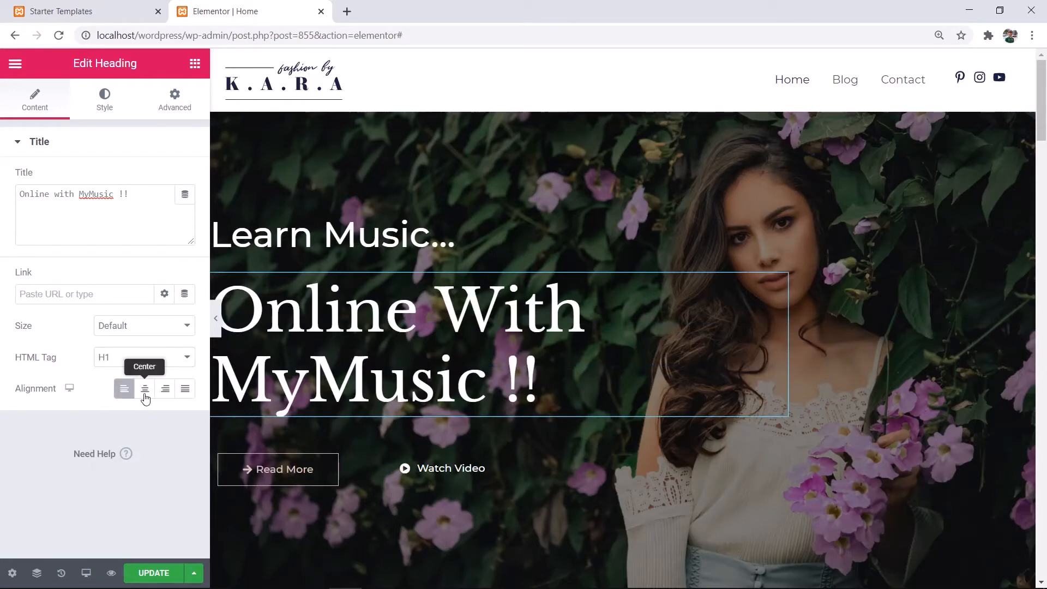
click(146, 389)
click(164, 390)
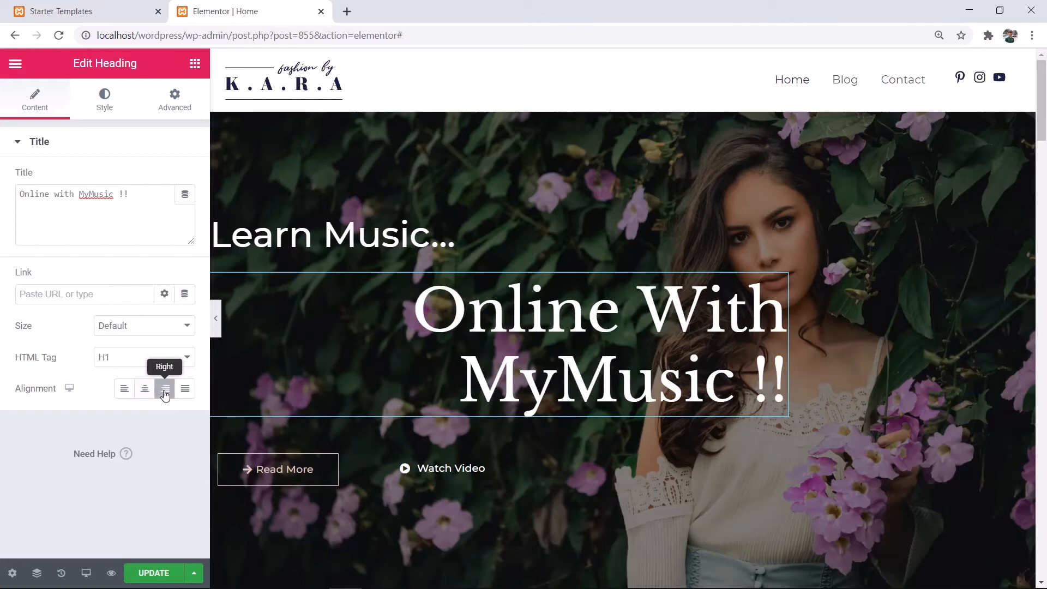
click(184, 390)
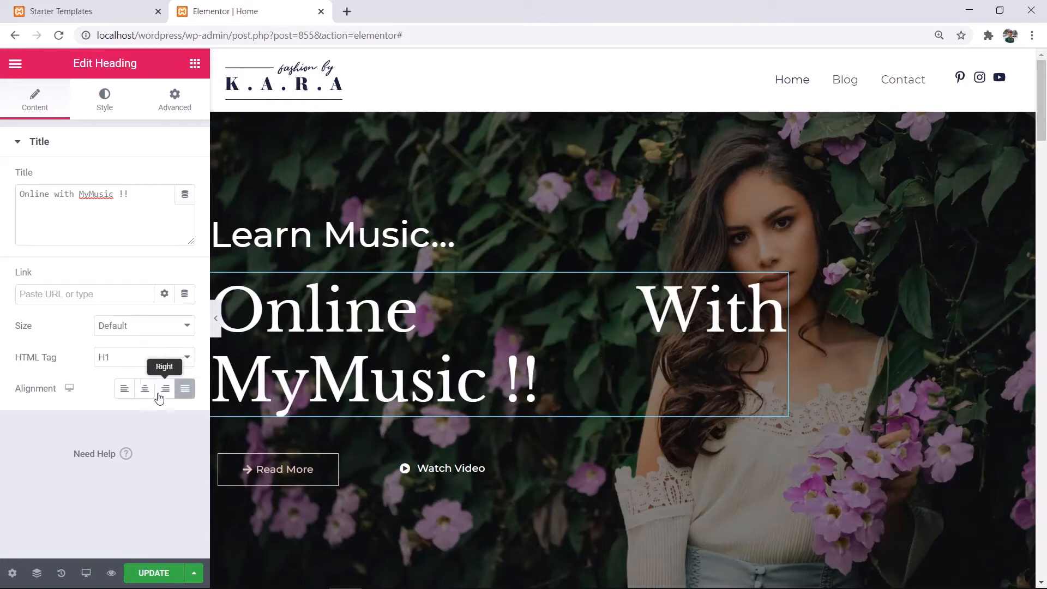
click(124, 392)
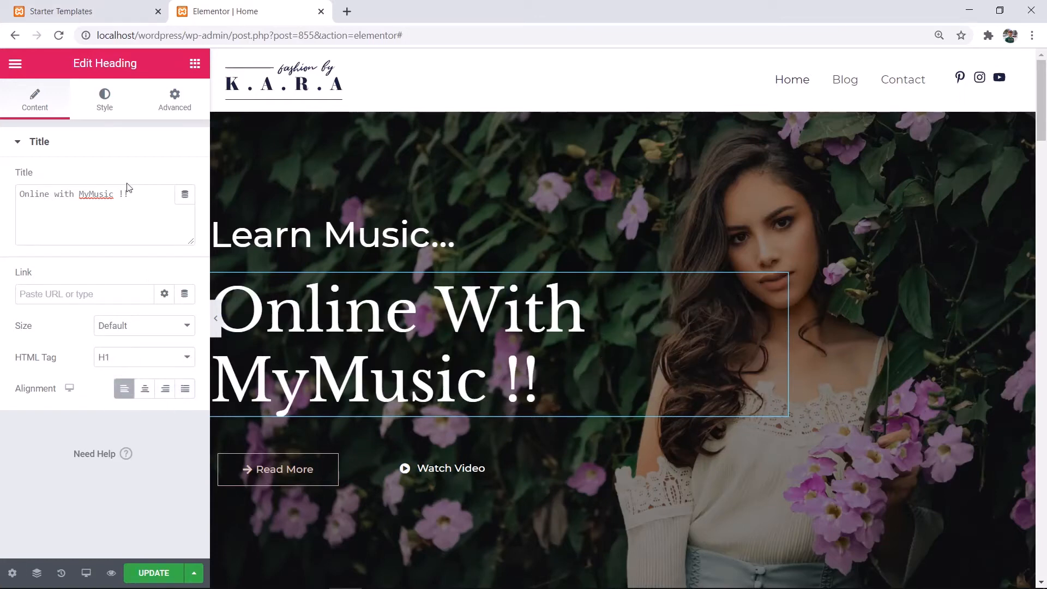
- Try the text color and opacity controls on the large heading, leaving the color at opaque white #FFFFFF
click(101, 110)
click(166, 183)
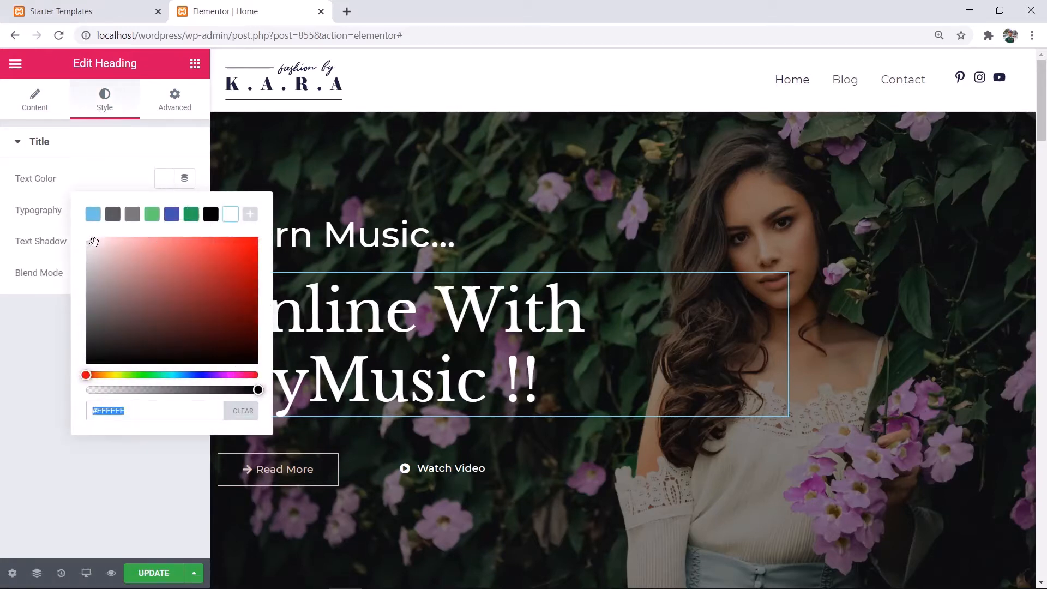
mouse_move(94, 242)
mouse_down()
mouse_move(213, 347)
mouse_move(248, 241)
mouse_move(191, 263)
mouse_move(239, 262)
mouse_move(236, 244)
mouse_move(217, 370)
mouse_move(93, 263)
mouse_move(85, 232)
mouse_up()
click(199, 220)
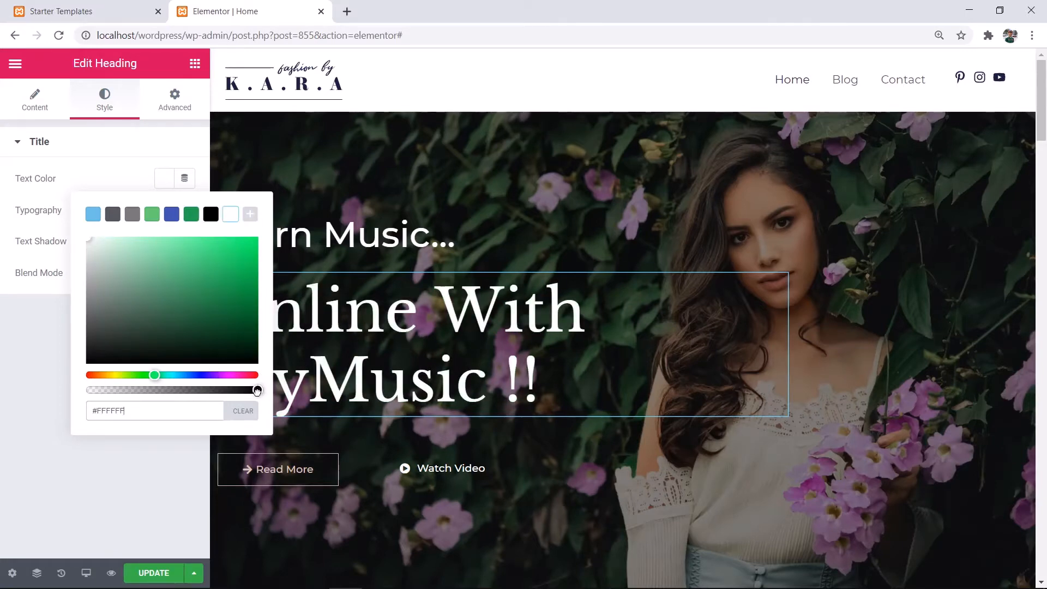
drag(257, 391, 271, 406)
click(19, 323)
- Try the Tahoma font family in the large heading's typography settings and return the family to Default
click(185, 210)
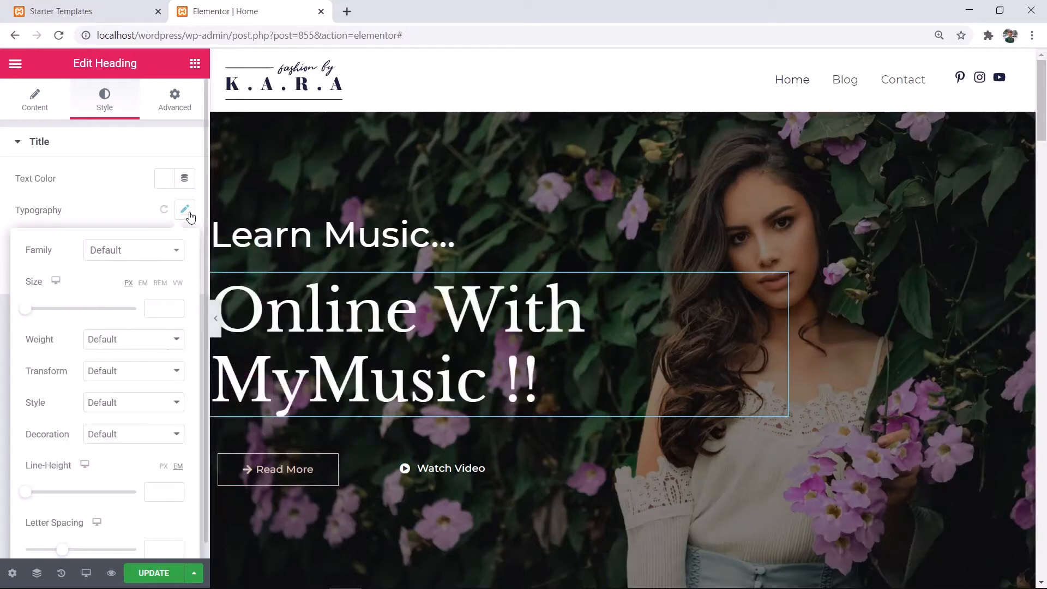
click(145, 256)
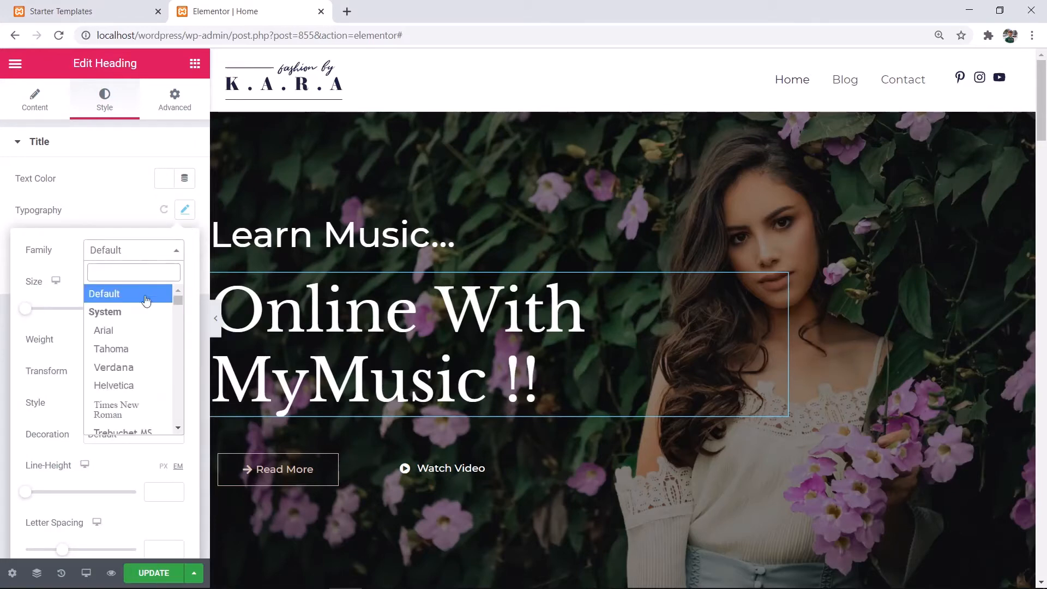
click(131, 354)
click(136, 255)
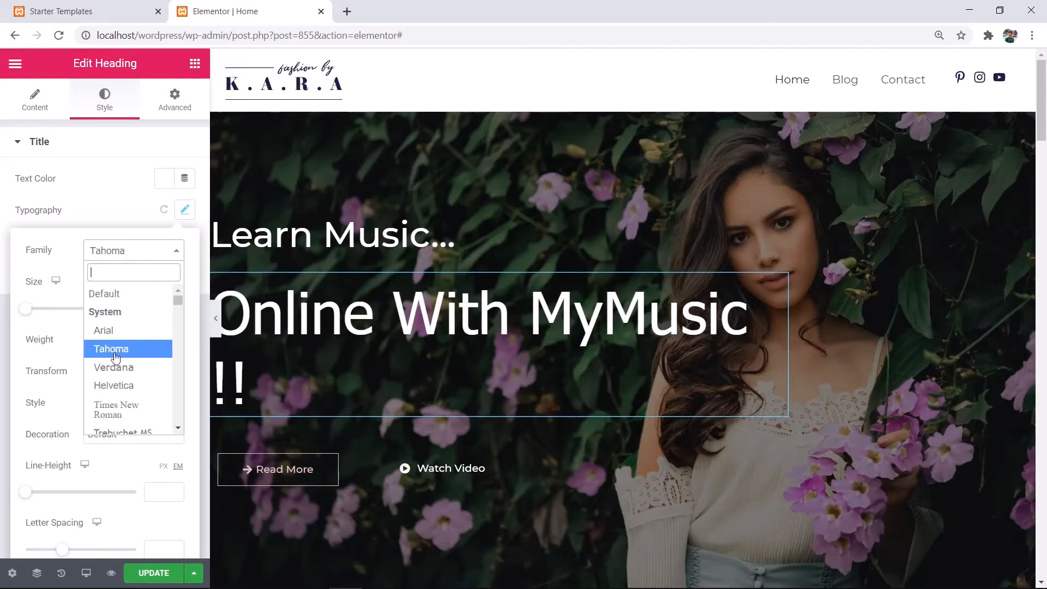
scroll(114, 349, down, 3)
scroll(112, 343, up, 4)
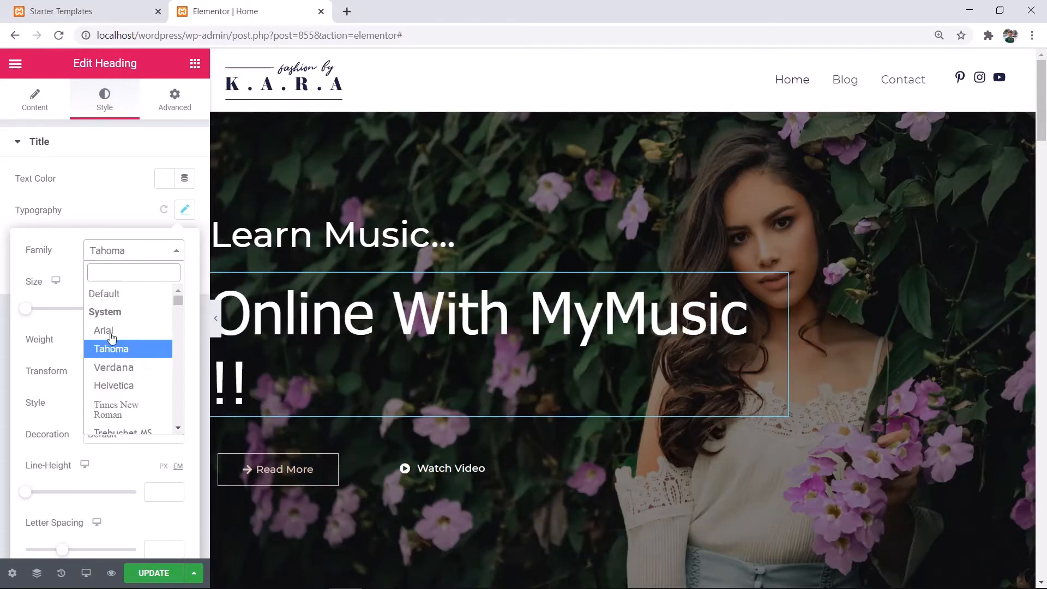
click(113, 294)
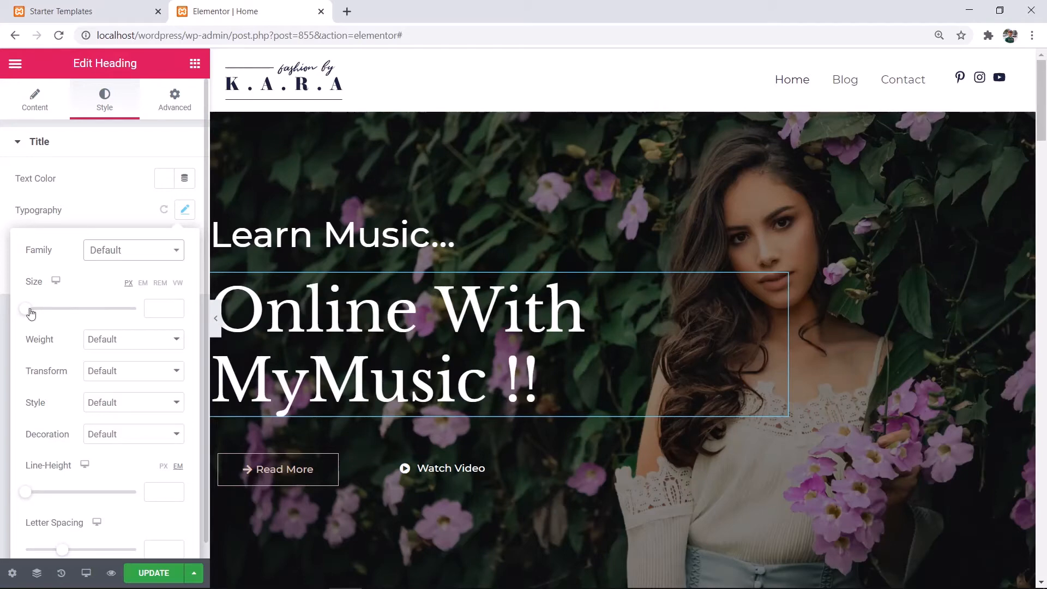
- Set the large heading's font size to 68 px, and try weight 100 before returning the weight to Default
drag(30, 311, 67, 325)
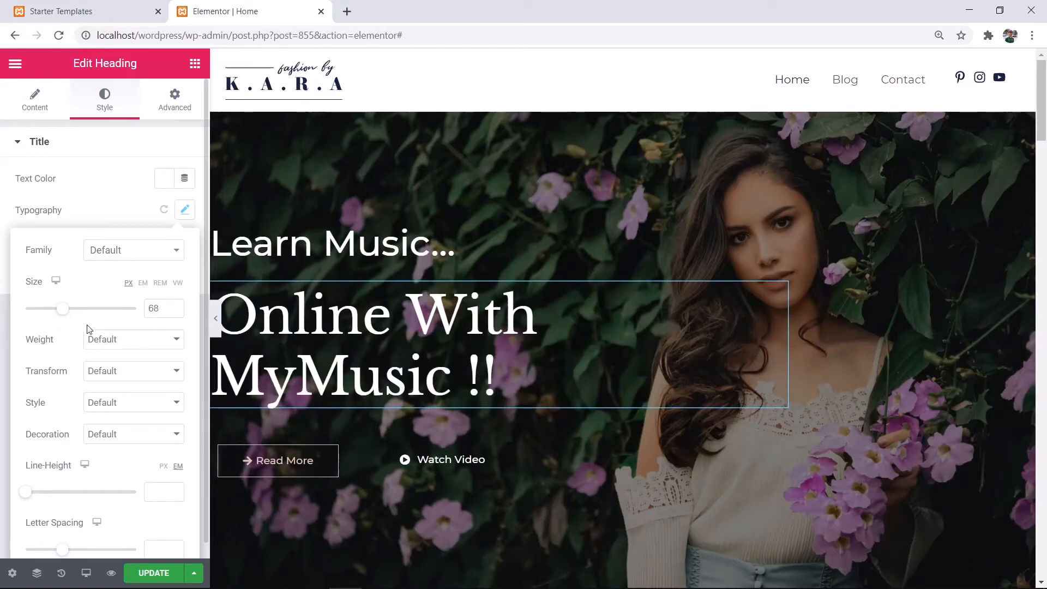
click(124, 350)
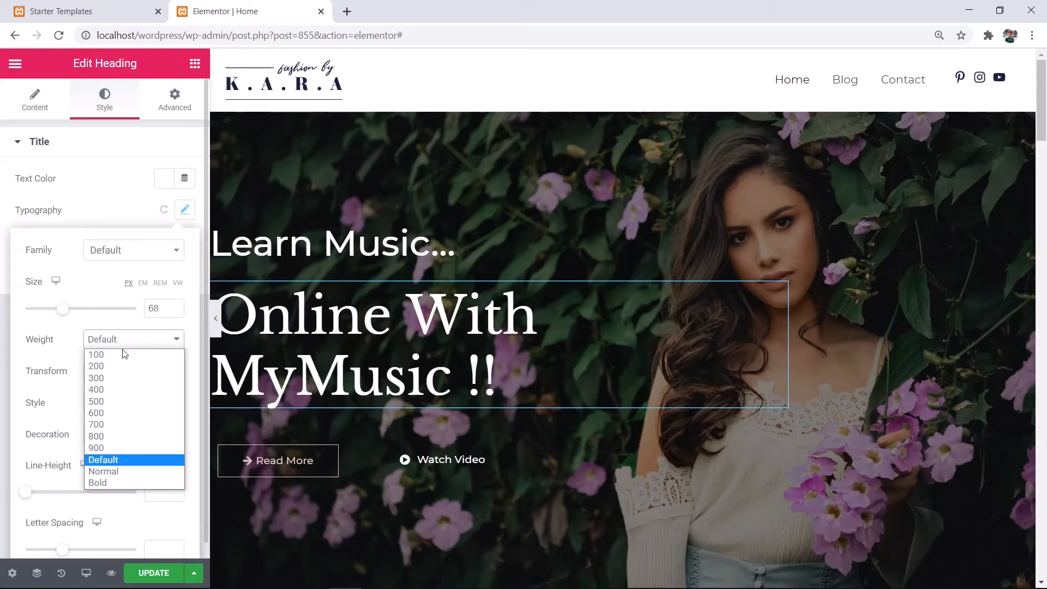
click(124, 354)
click(117, 346)
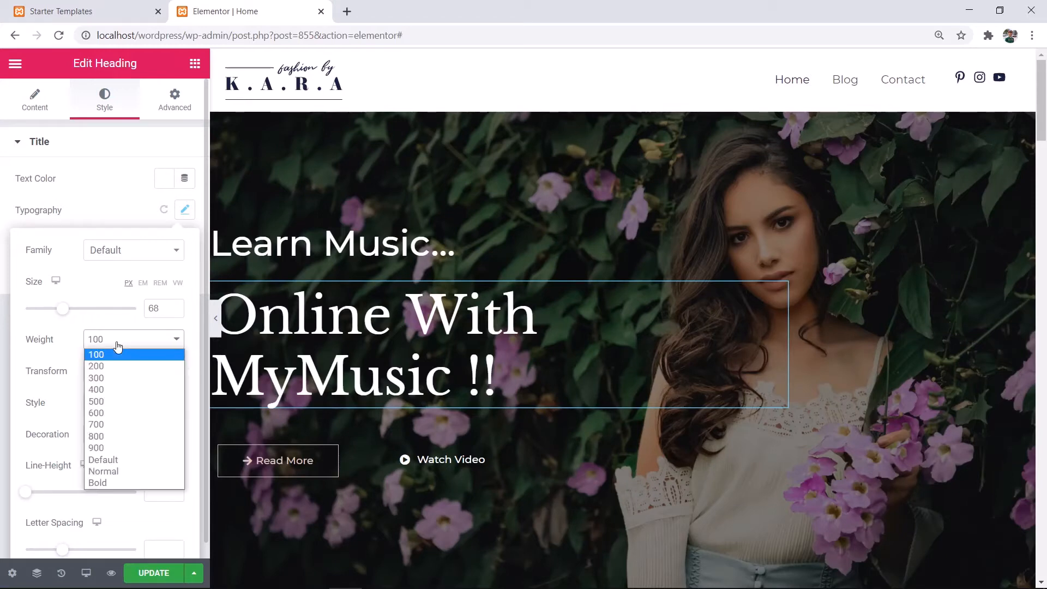
click(139, 460)
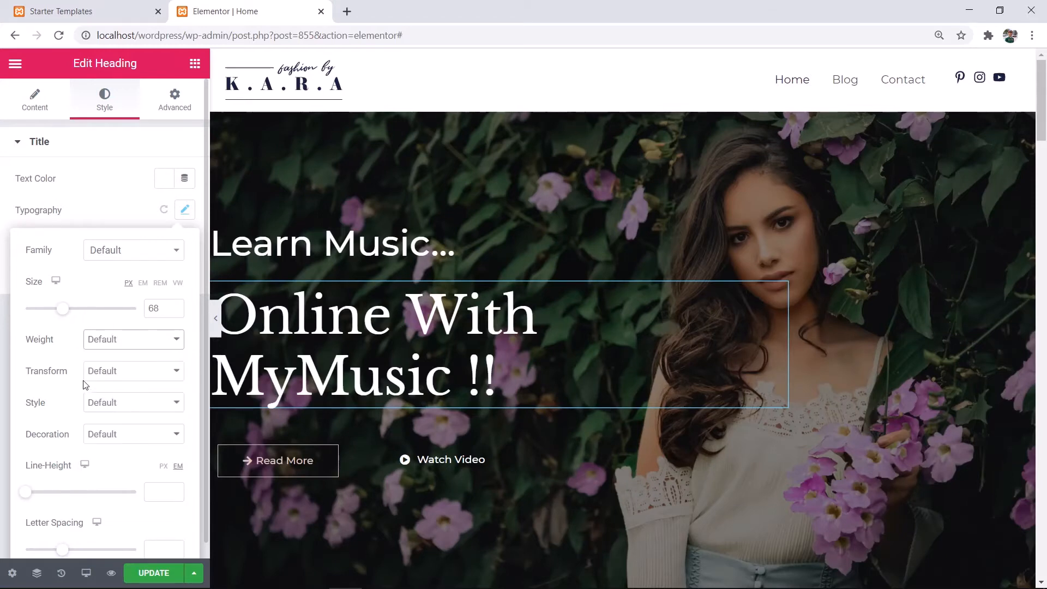
- Try the Uppercase and Lowercase text transforms on the large heading and return the transform to Default
click(117, 372)
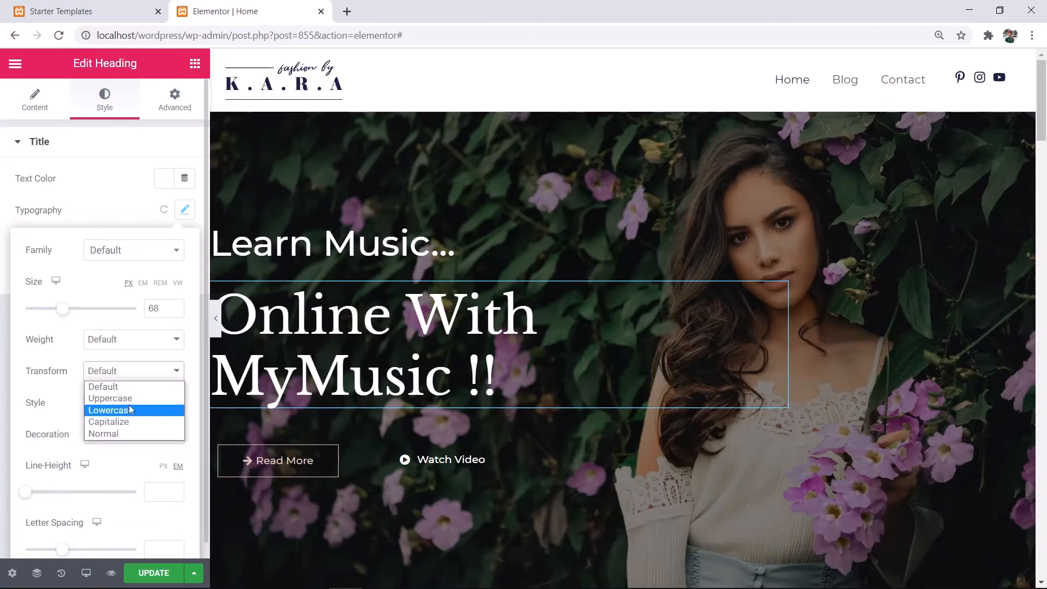
click(147, 401)
click(152, 379)
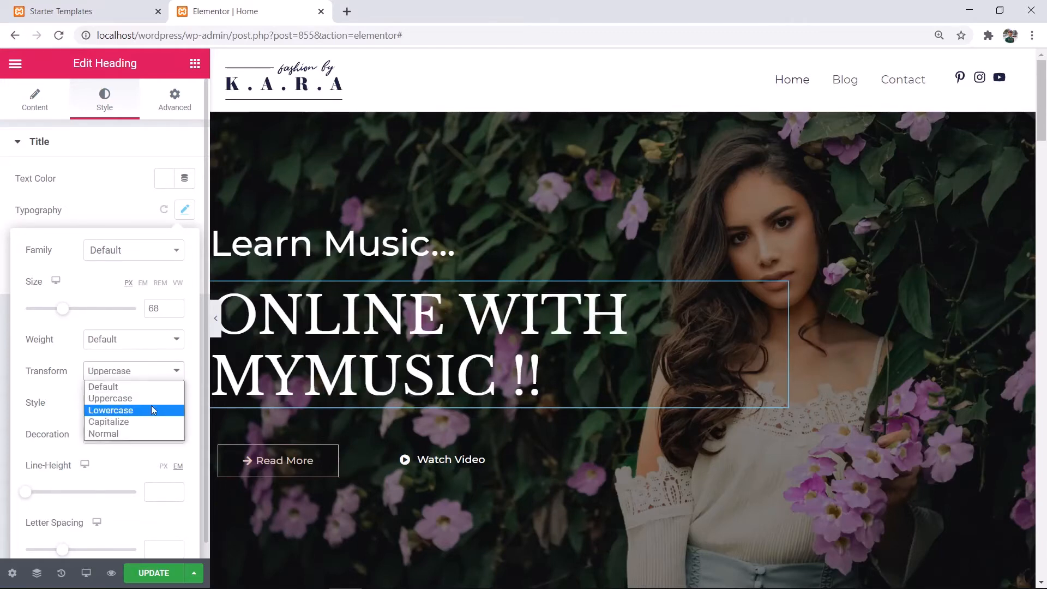
click(152, 407)
click(158, 374)
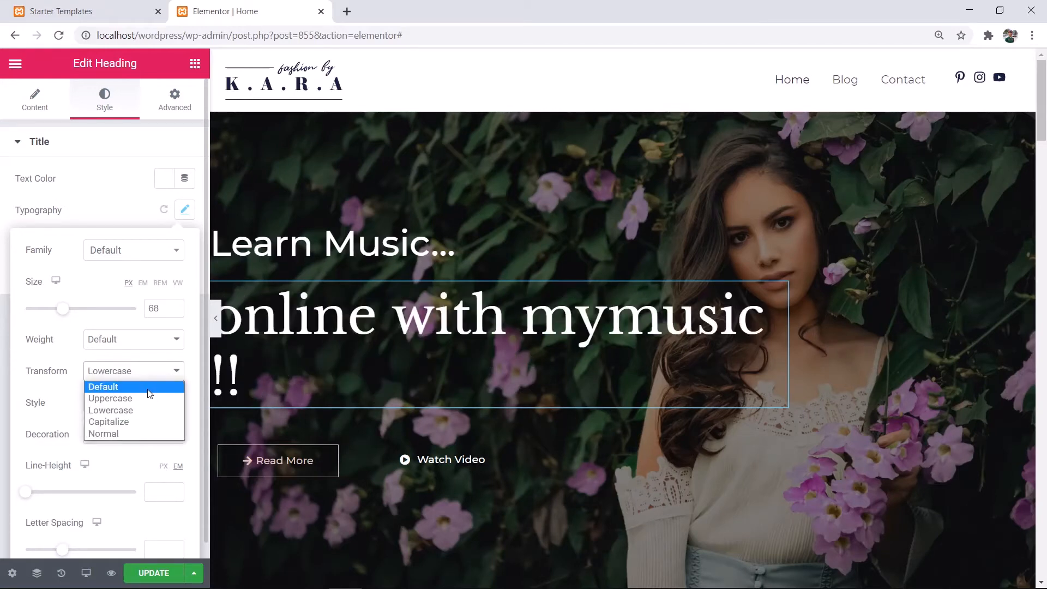
click(148, 388)
- Check the large heading's font style and decoration options, and set its letter spacing to 0.4
scroll(106, 417, down, 1)
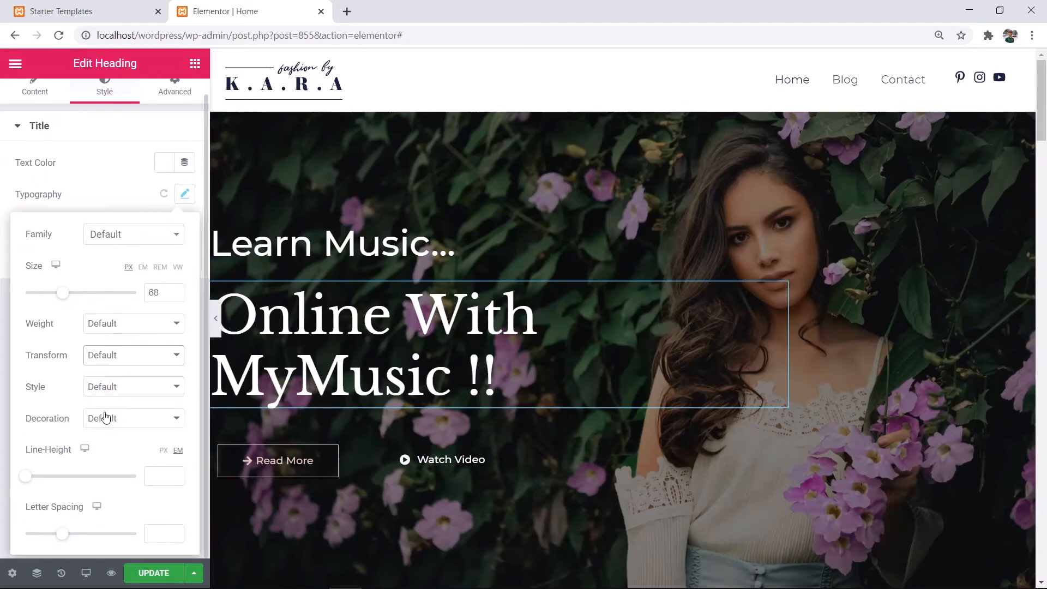
click(136, 387)
click(137, 388)
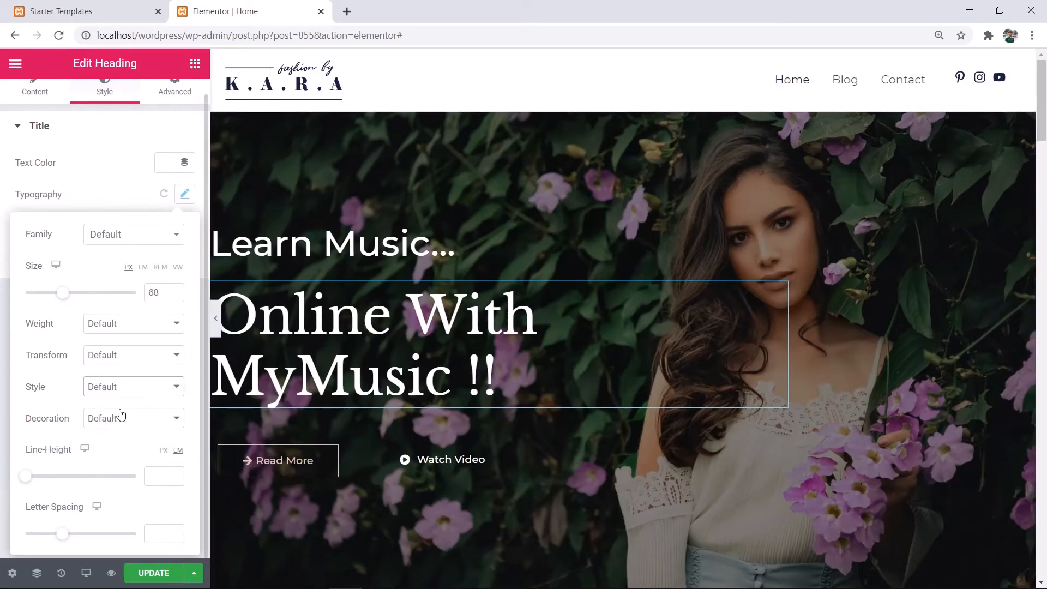
click(135, 422)
click(136, 427)
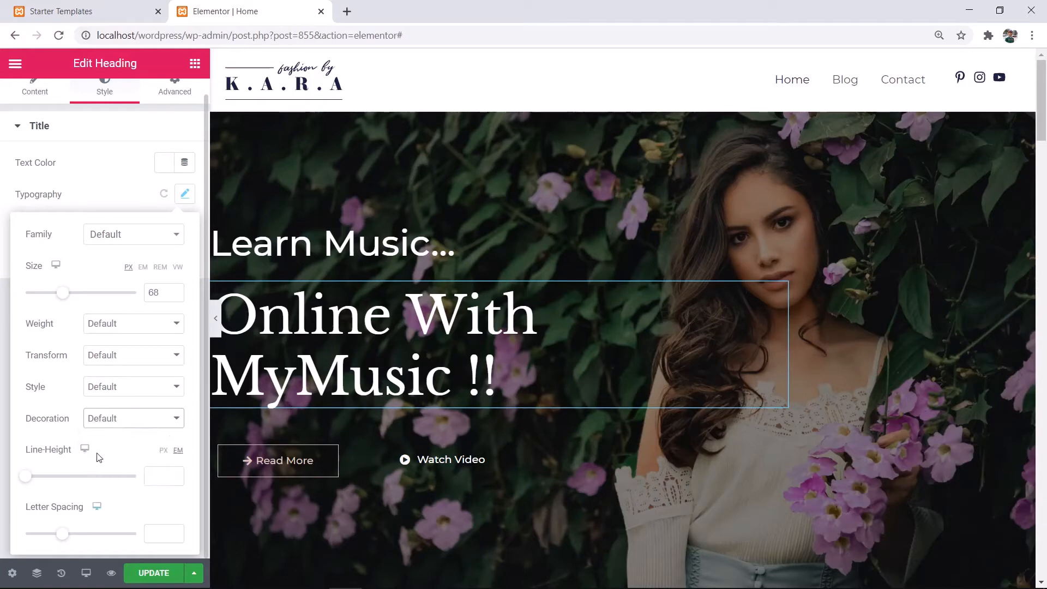
mouse_move(61, 534)
mouse_down()
mouse_move(94, 533)
mouse_move(47, 533)
mouse_move(63, 533)
mouse_up()
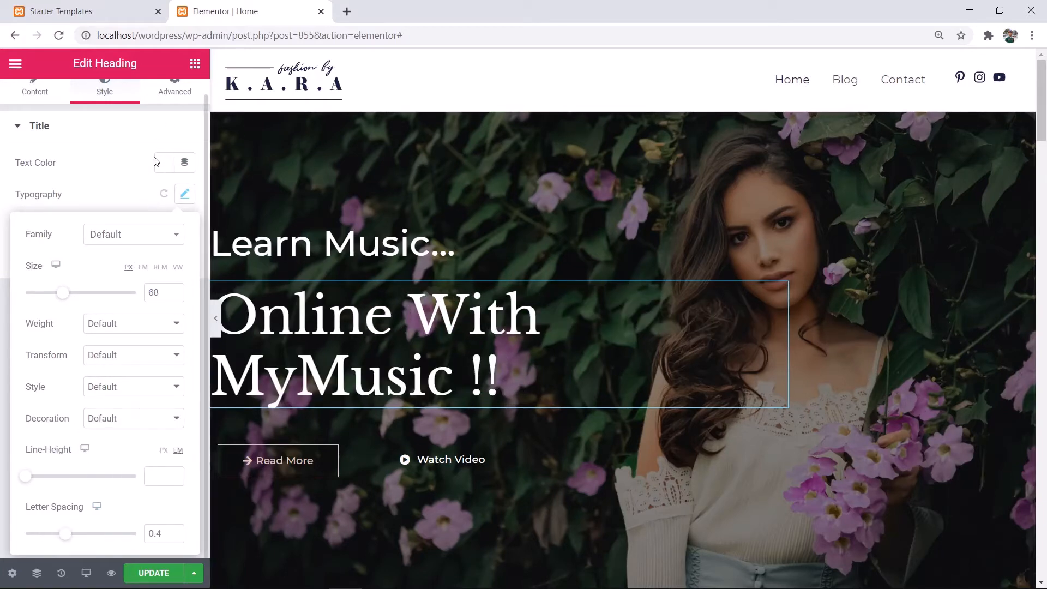
click(47, 199)
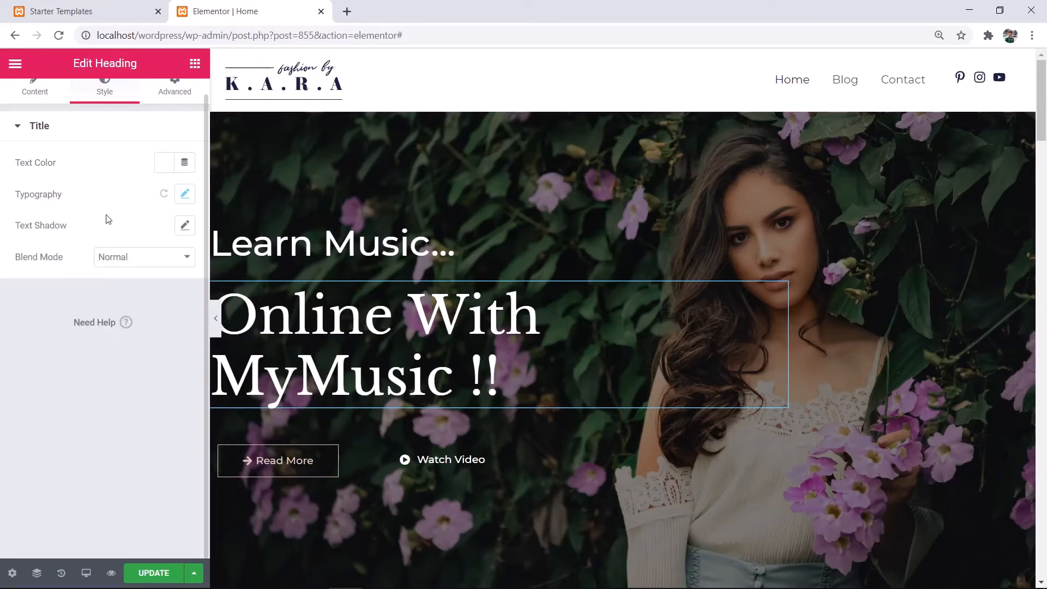
- Unlink the large heading's margin values in its advanced settings so each side can be set separately
scroll(142, 218, up, 1)
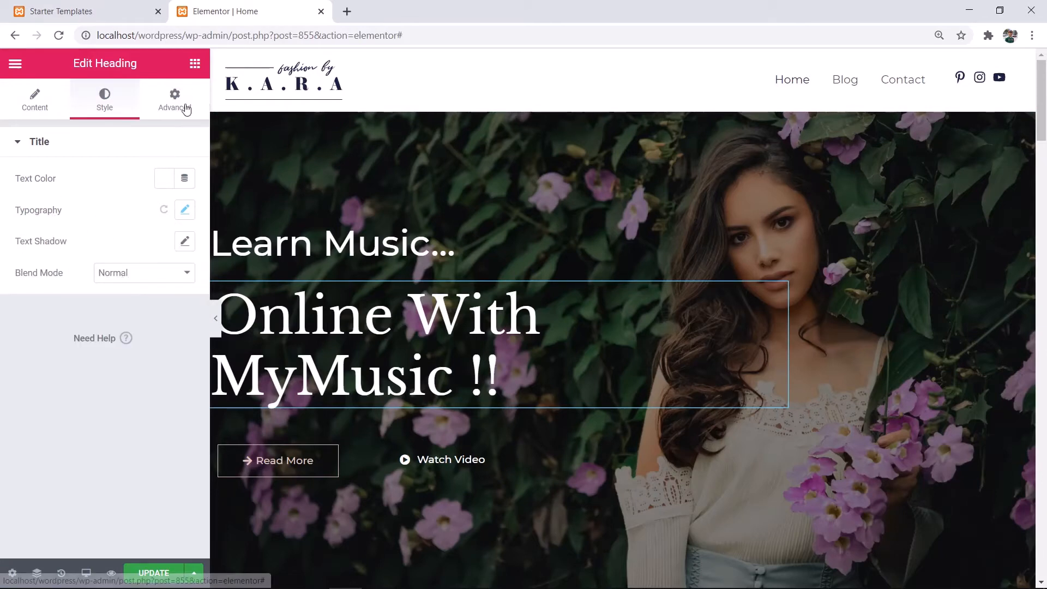
click(167, 113)
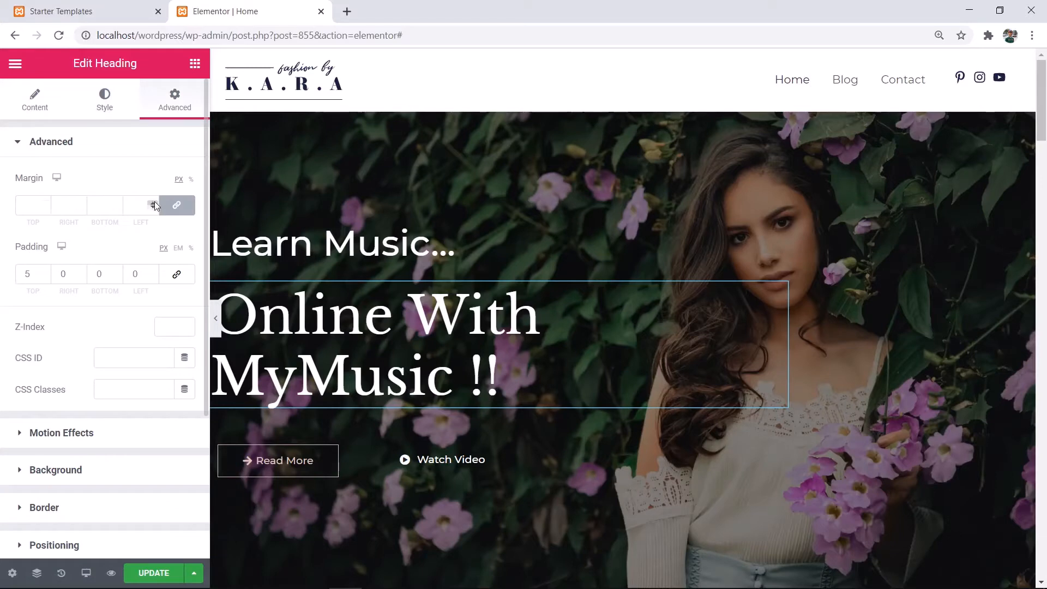
click(175, 213)
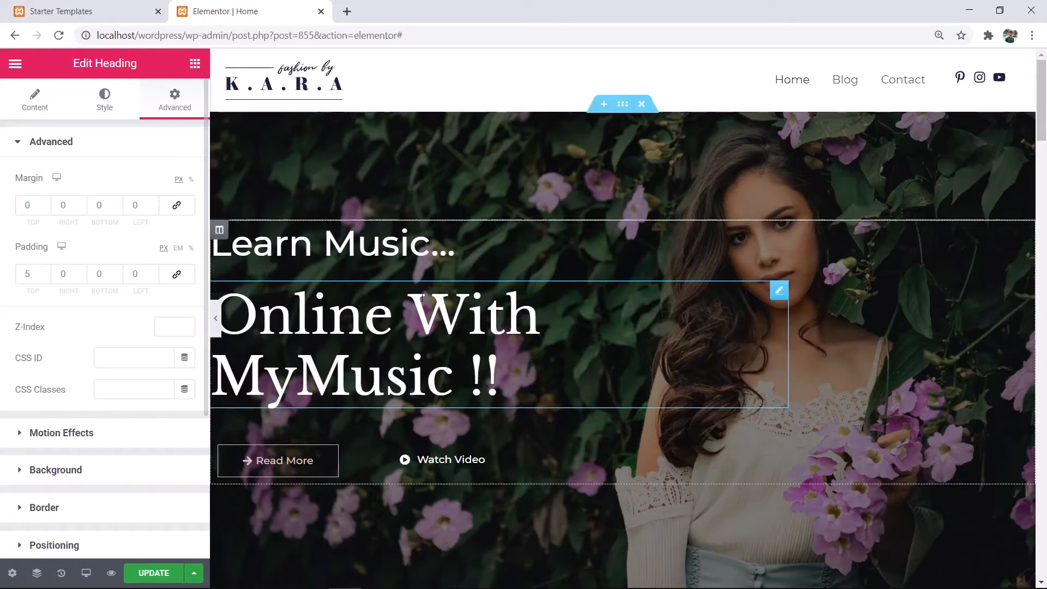
- Try left margins from -1 px to at least 17 px on the large heading and return the left margin to 0
click(154, 208)
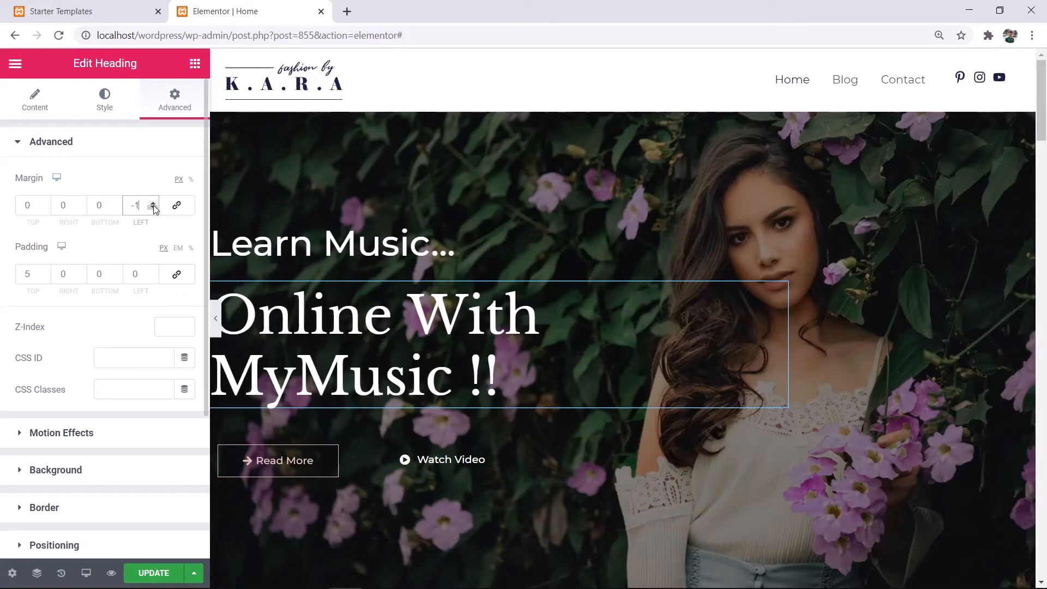
click(154, 207)
triple_click(154, 202)
triple_click(154, 202)
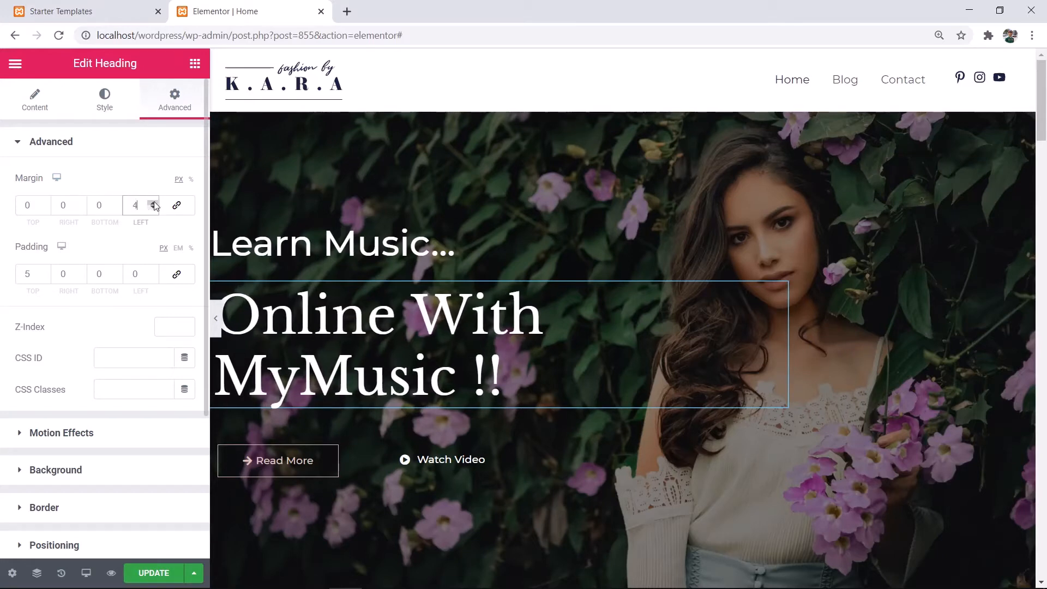
triple_click(153, 203)
triple_click(154, 202)
triple_click(153, 205)
double_click(153, 205)
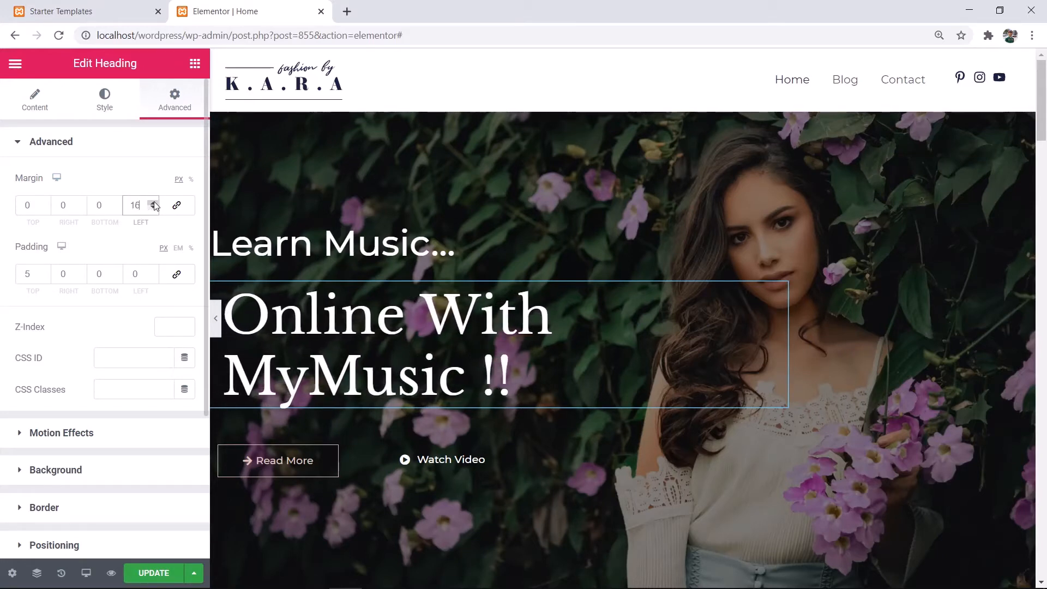
double_click(154, 205)
double_click(154, 205)
click(154, 205)
triple_click(154, 209)
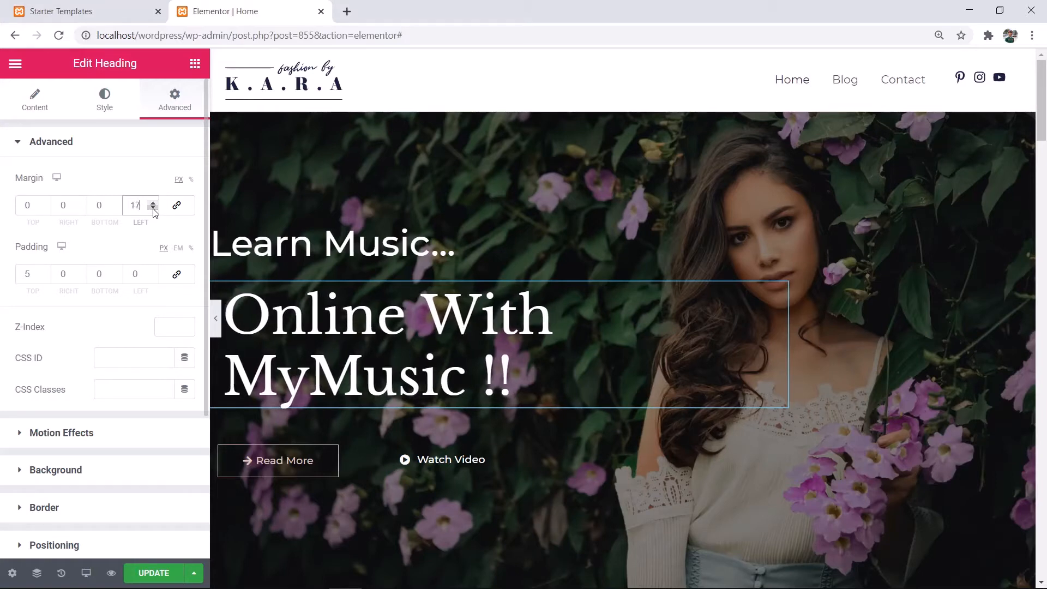
triple_click(153, 209)
triple_click(154, 209)
double_click(154, 208)
double_click(154, 209)
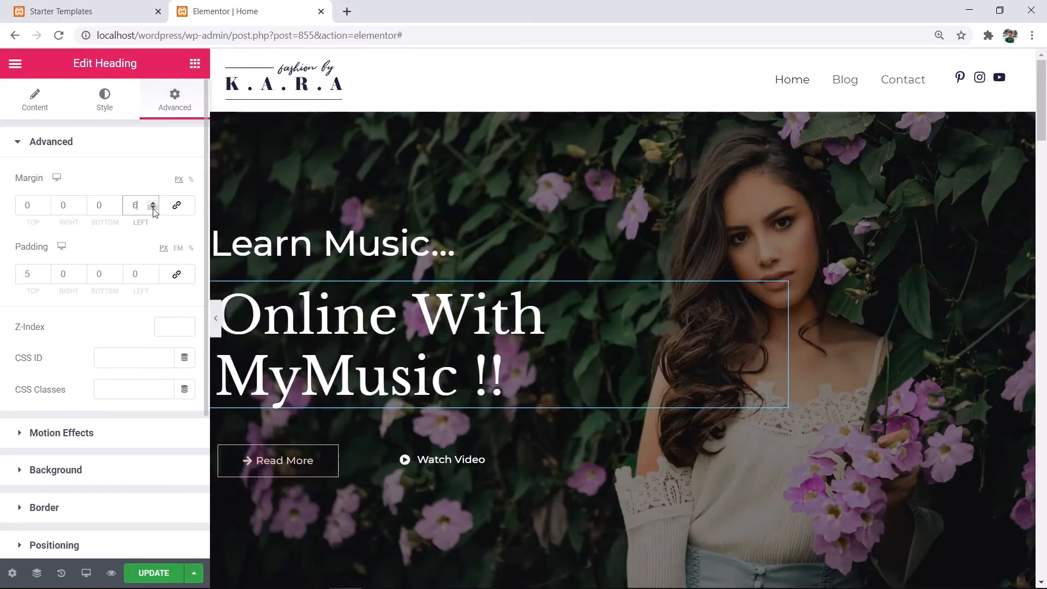
double_click(154, 209)
double_click(153, 209)
double_click(154, 209)
click(153, 209)
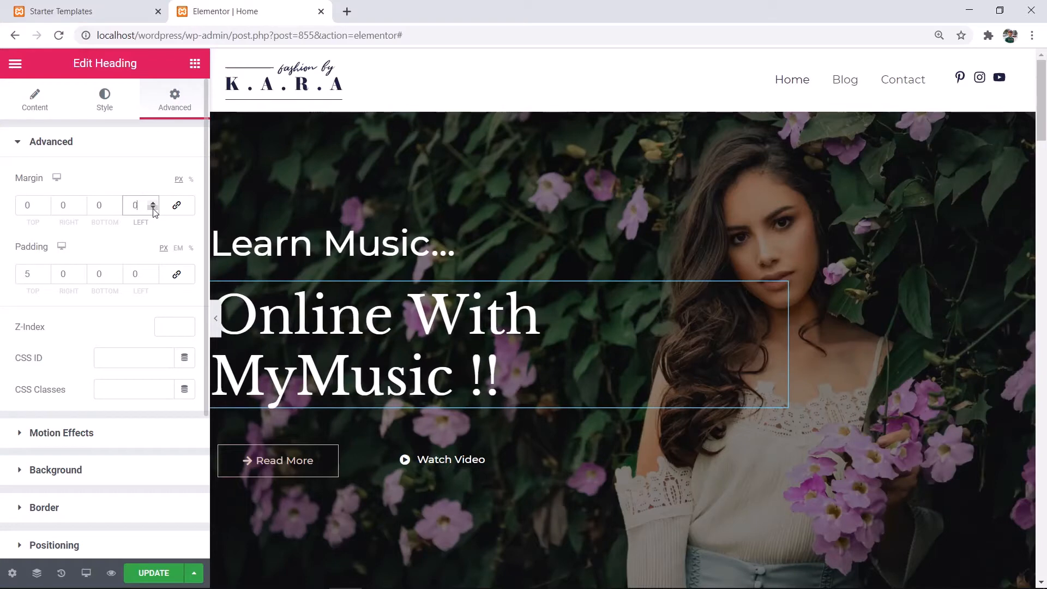
- Try the Fade In Up and Bounce In Down entrance animations on the large heading, and set it to Rotate In Down Left
scroll(70, 362, down, 1)
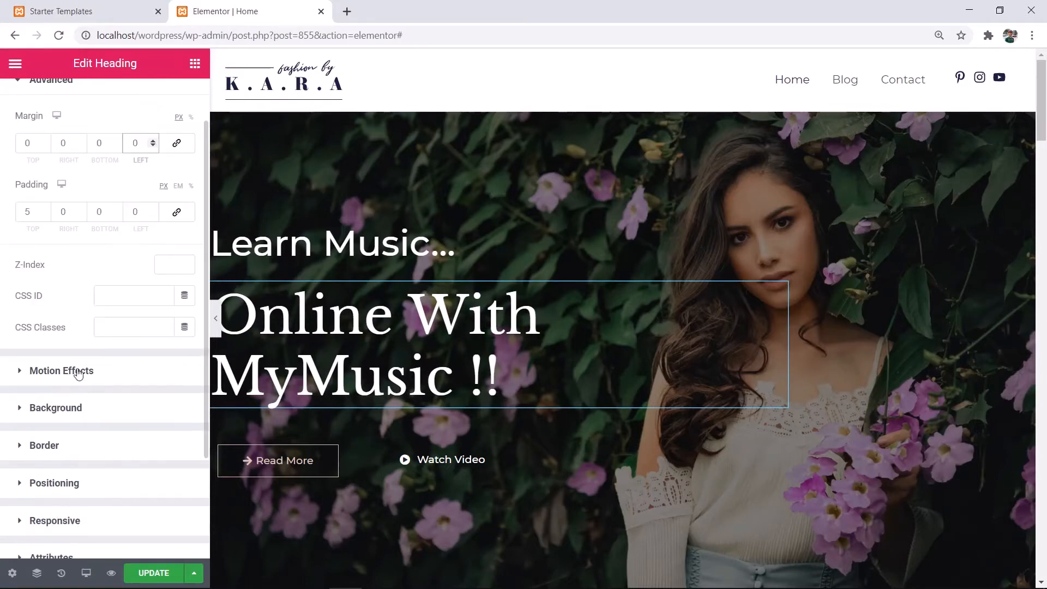
scroll(77, 372, down, 2)
click(109, 254)
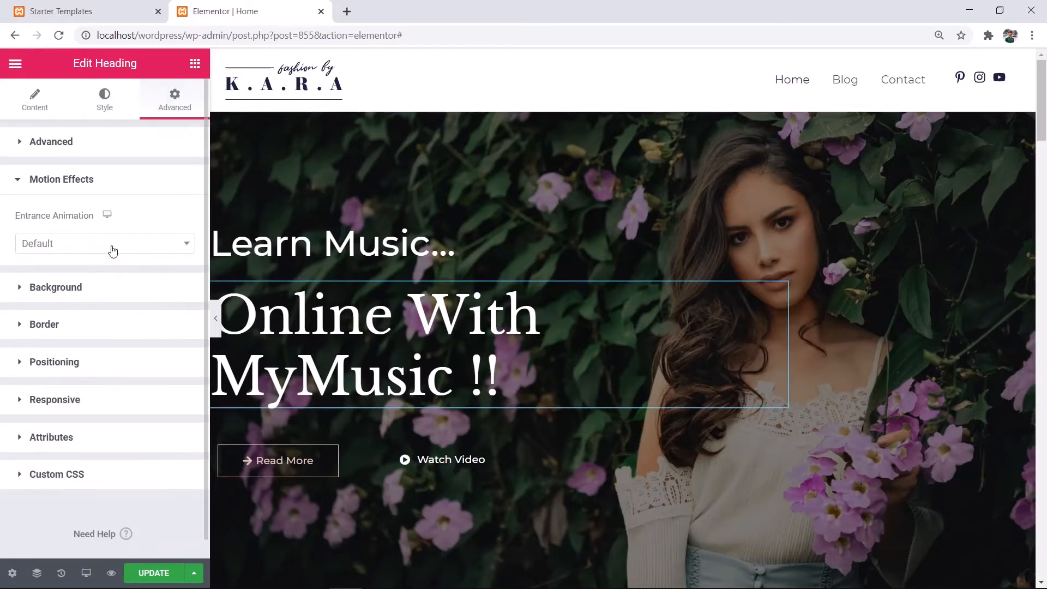
click(112, 250)
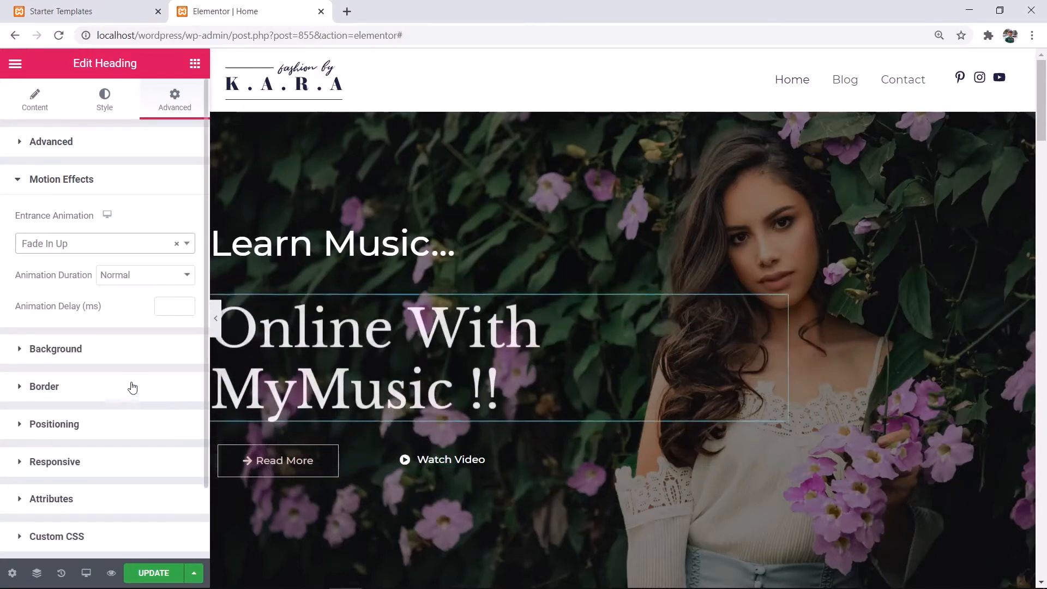
click(104, 244)
scroll(97, 402, down, 3)
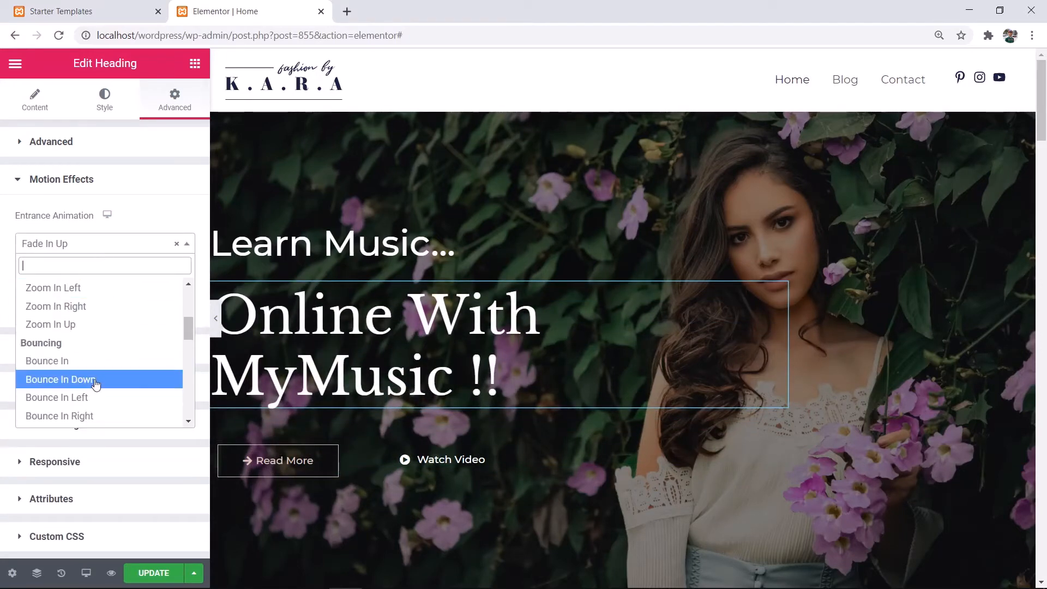
click(93, 379)
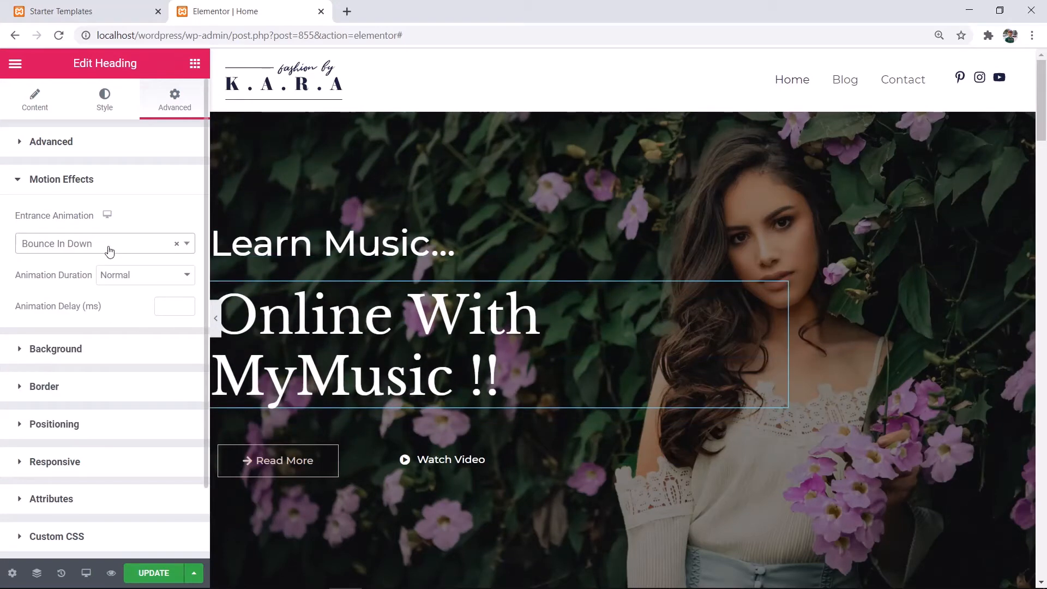
click(105, 243)
scroll(105, 393, down, 3)
click(109, 375)
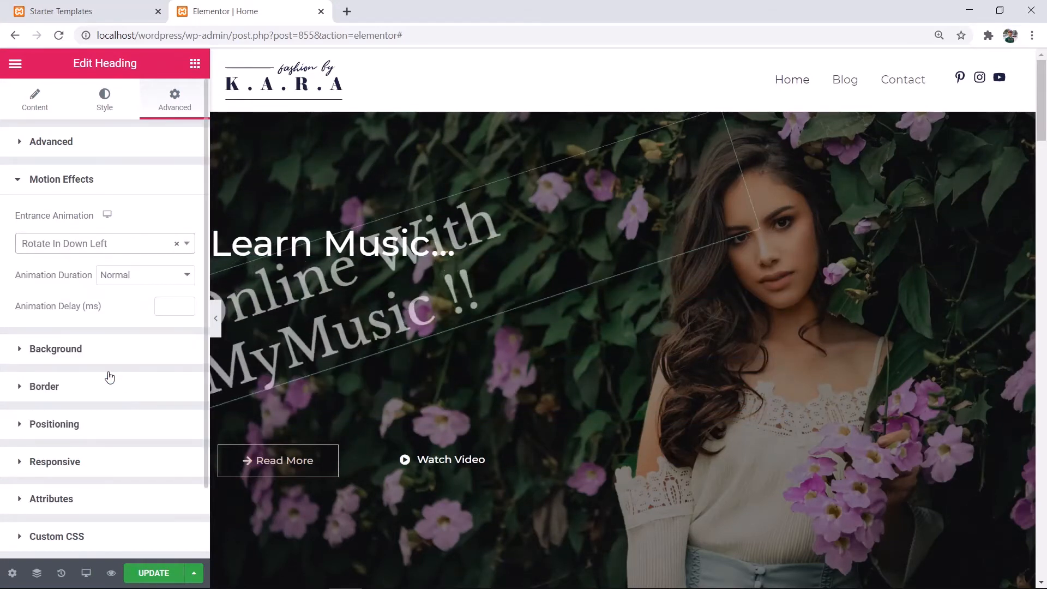
- Try the Slow animation duration on the large heading and set the duration to Fast
click(142, 276)
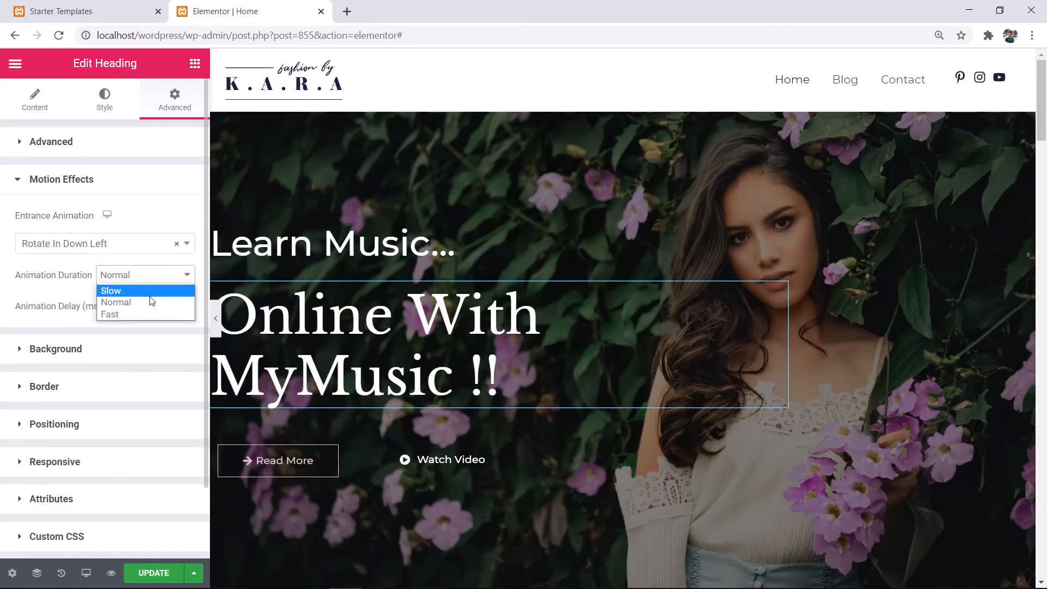
click(151, 292)
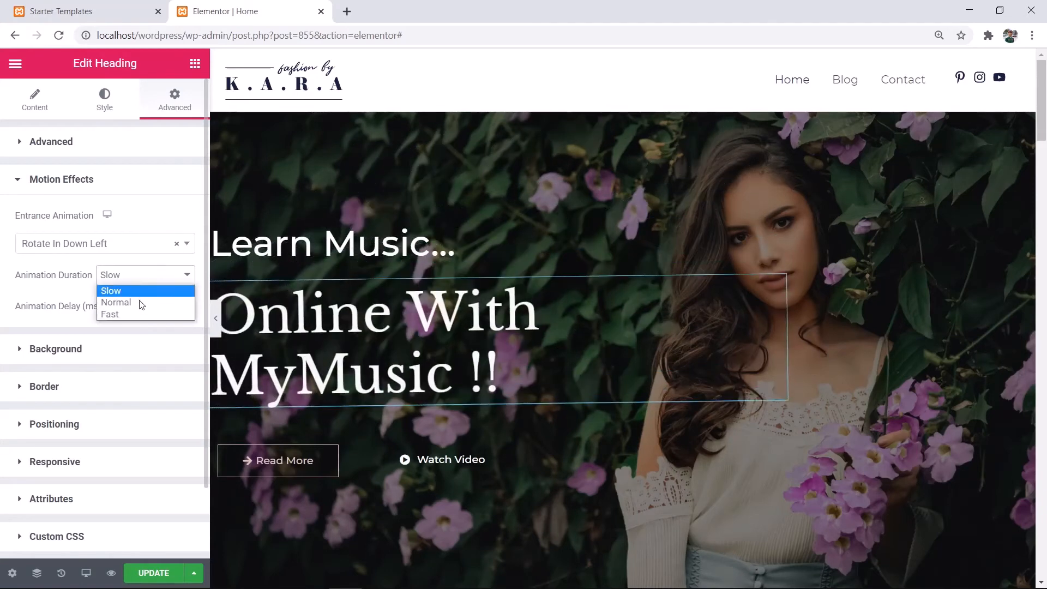
click(138, 310)
- Set the large heading's entrance animation to None
click(121, 244)
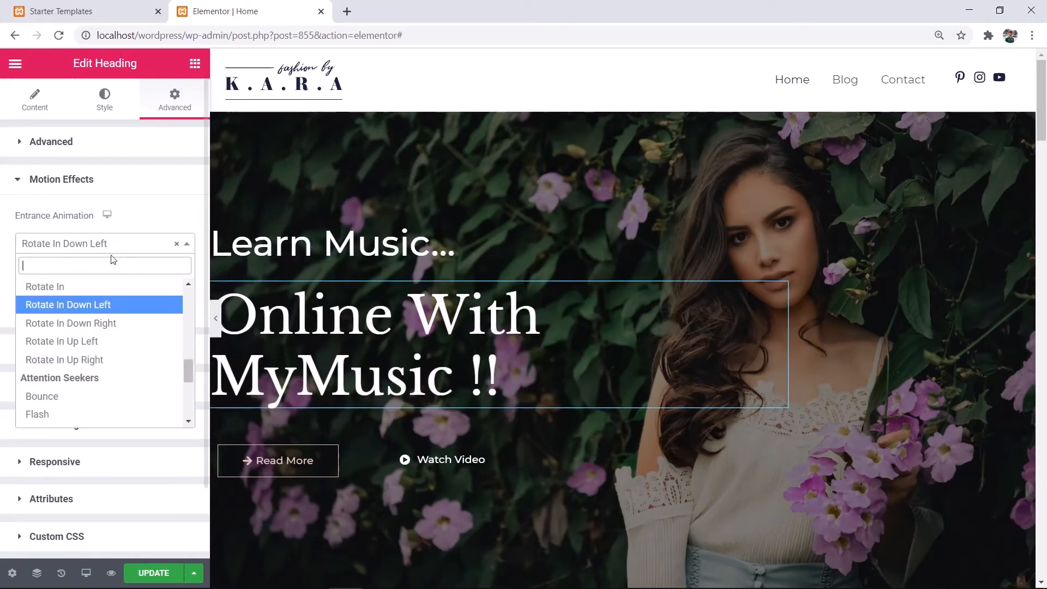
scroll(109, 319, up, 10)
scroll(106, 321, up, 2)
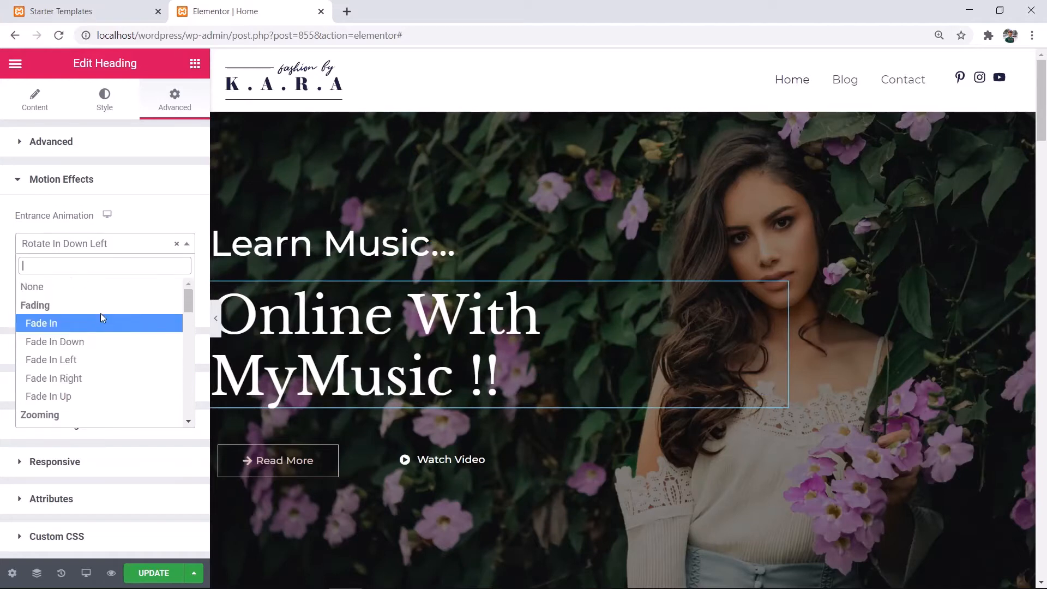
click(87, 289)
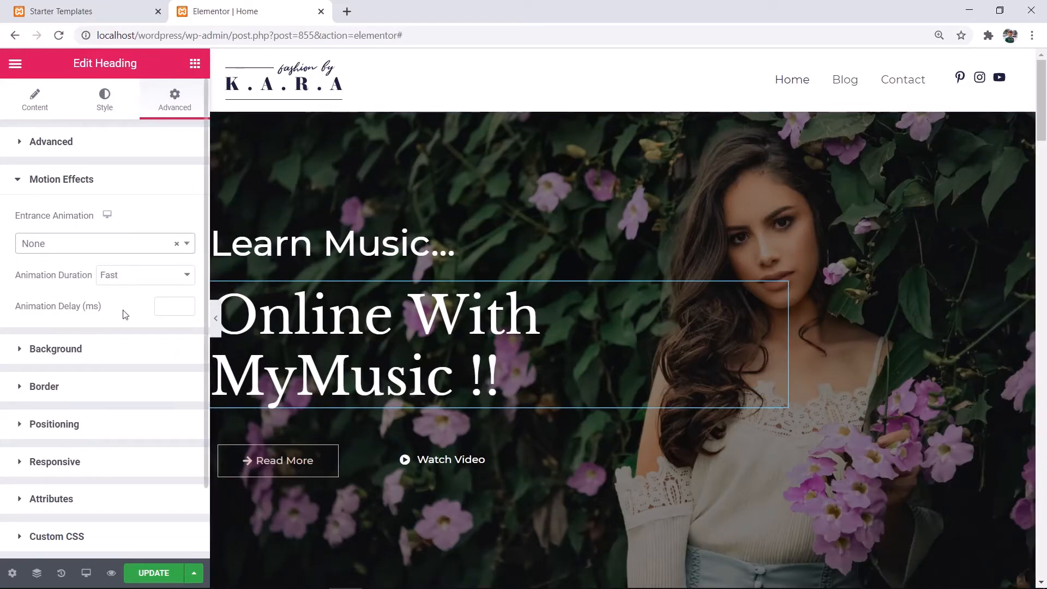
- Check the large heading's background options and return to its content settings
click(105, 352)
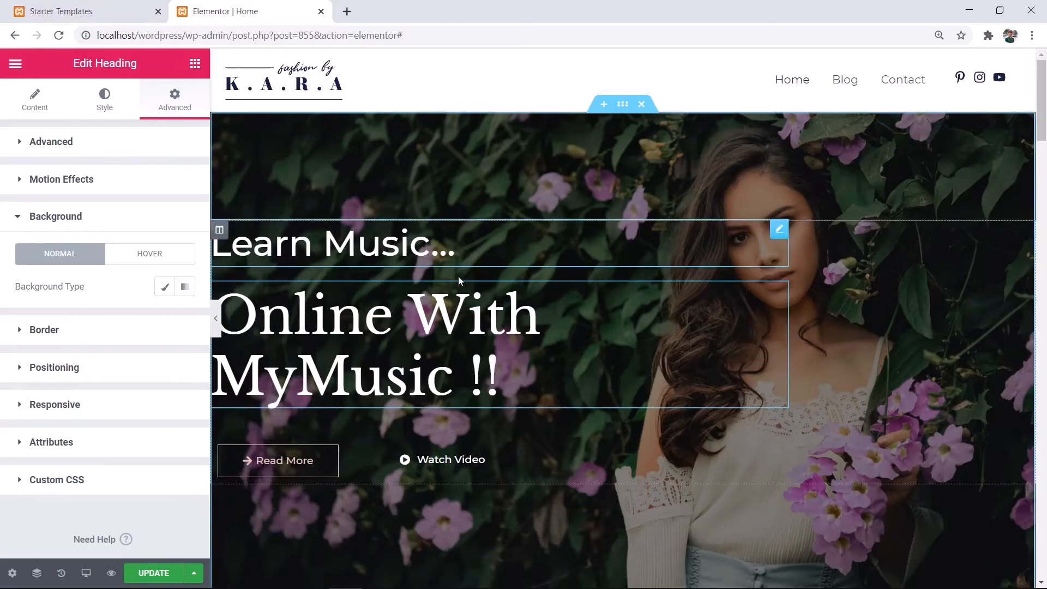
click(515, 358)
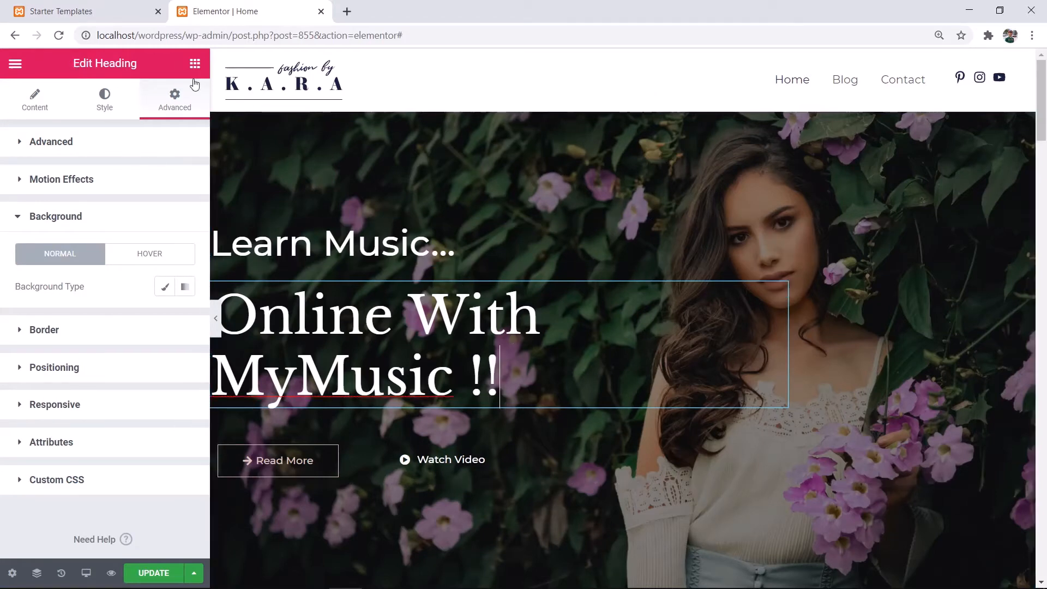
click(31, 99)
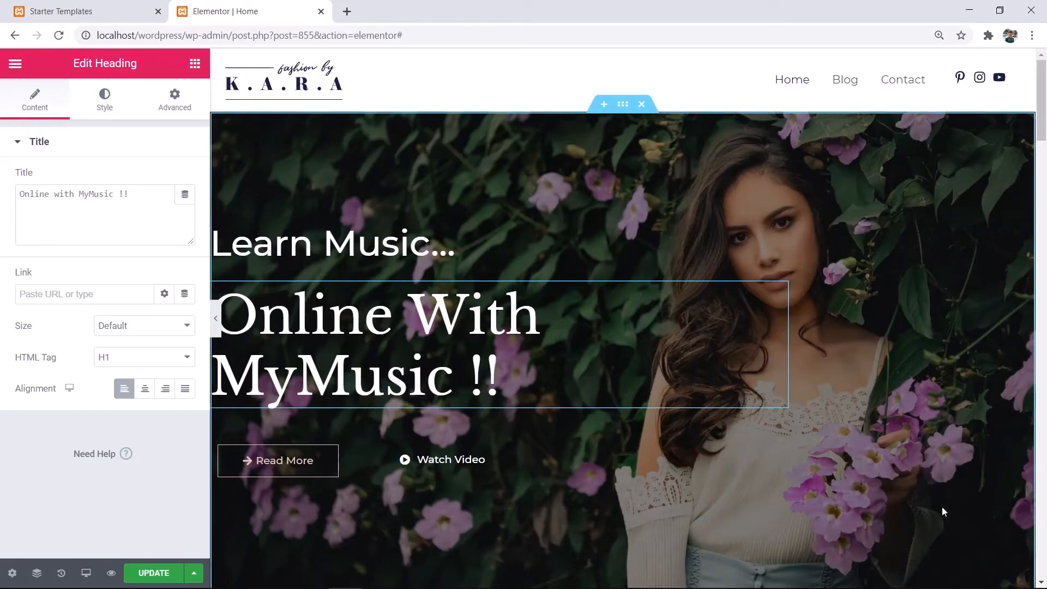
- Open the hero section's style settings and dismiss the tip about right-click editing
click(627, 108)
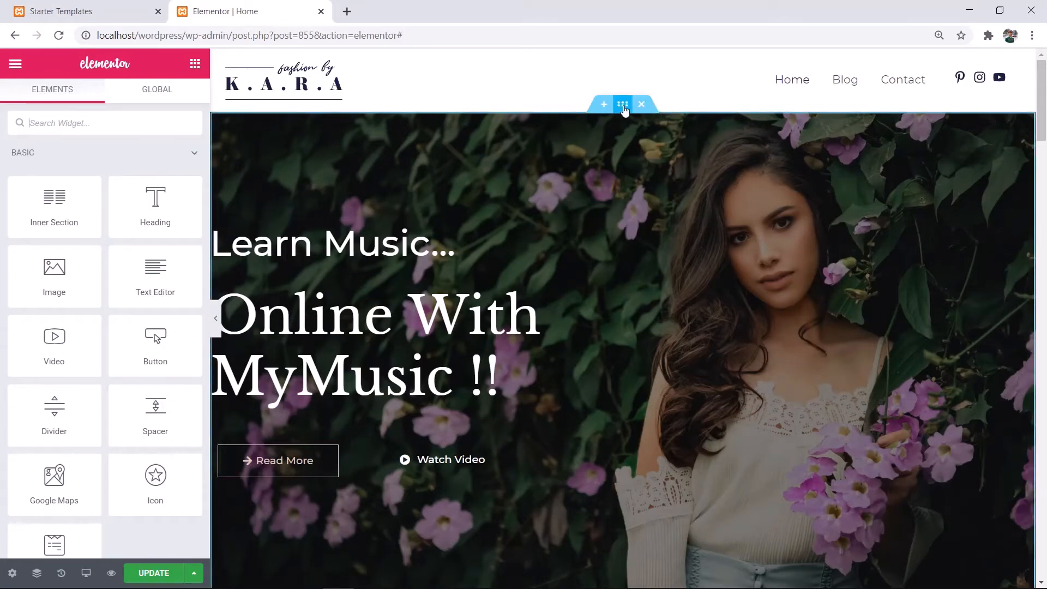
drag(625, 109, 624, 106)
click(622, 105)
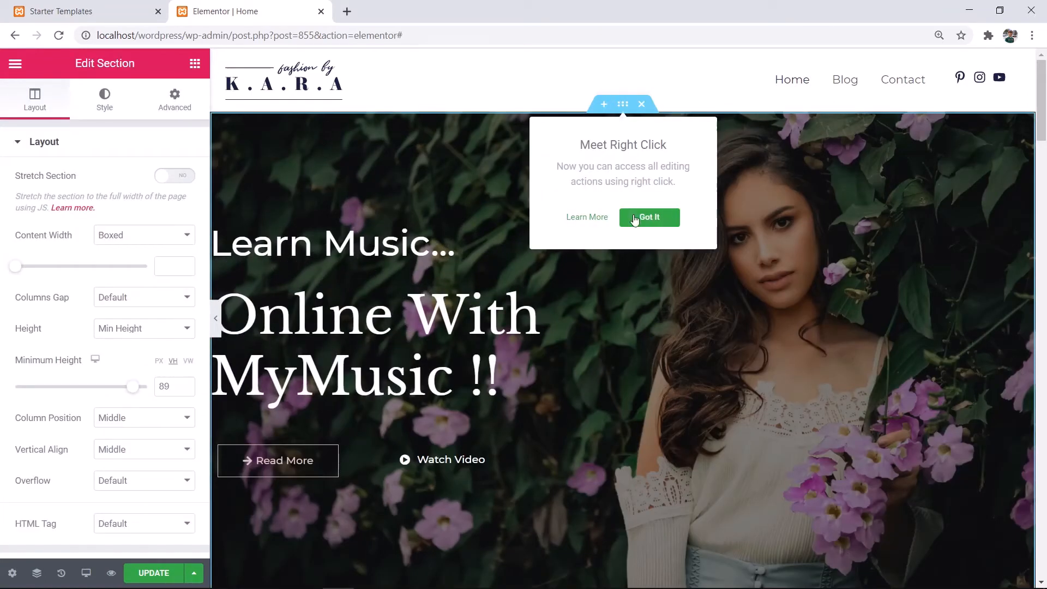
click(636, 218)
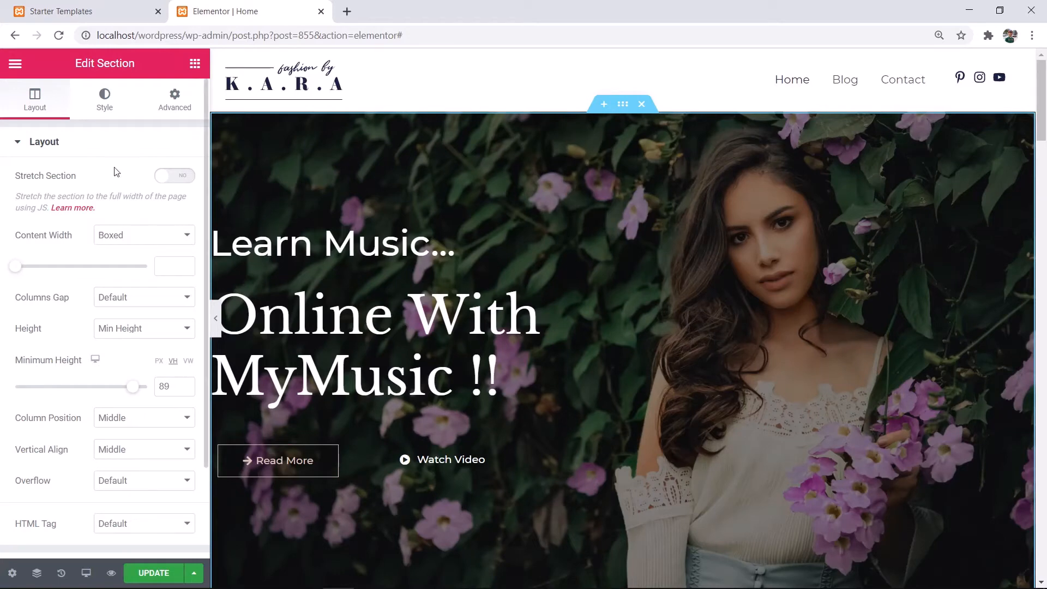
click(103, 113)
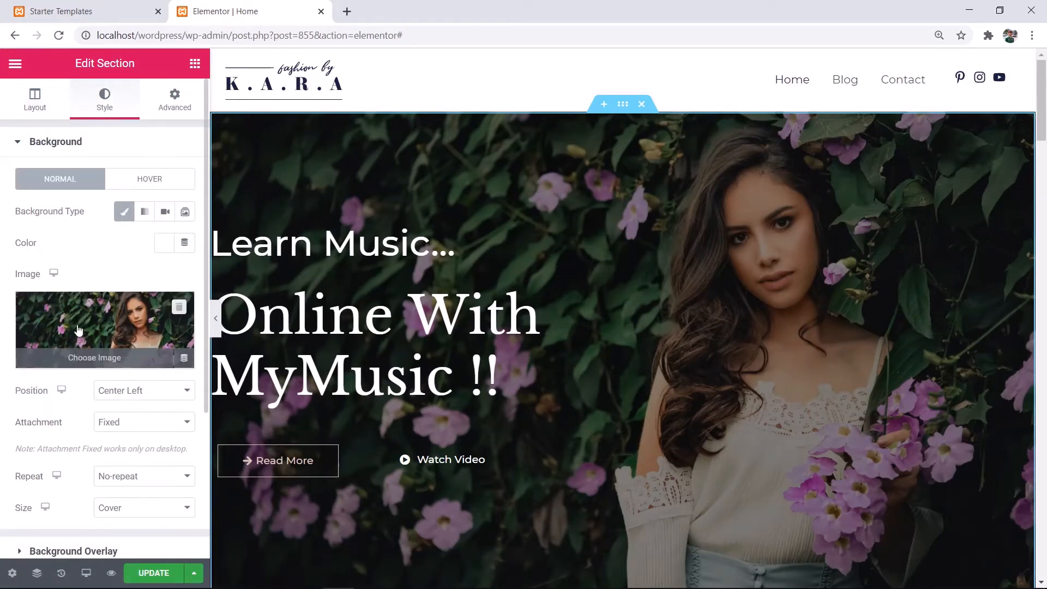
- Browse the media library and the free Pixabay images for a new hero section background image
click(91, 359)
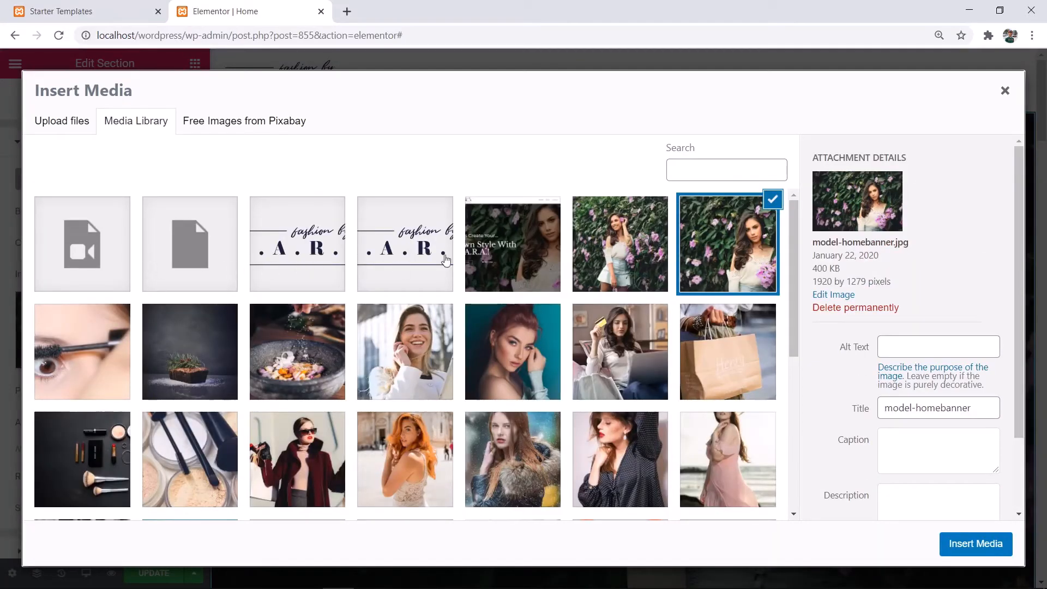
scroll(620, 478, down, 2)
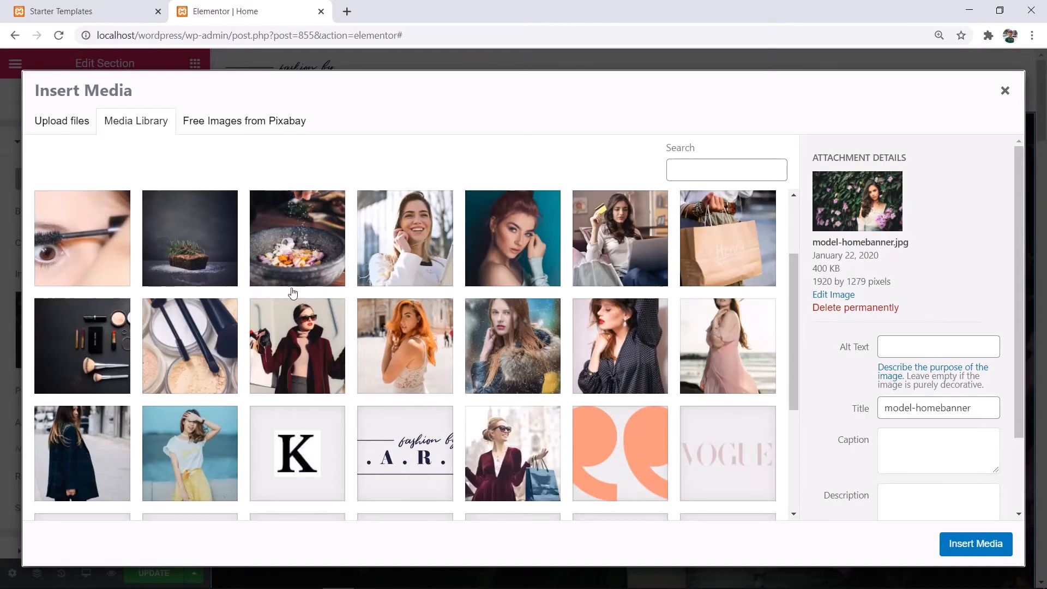
scroll(381, 374, up, 2)
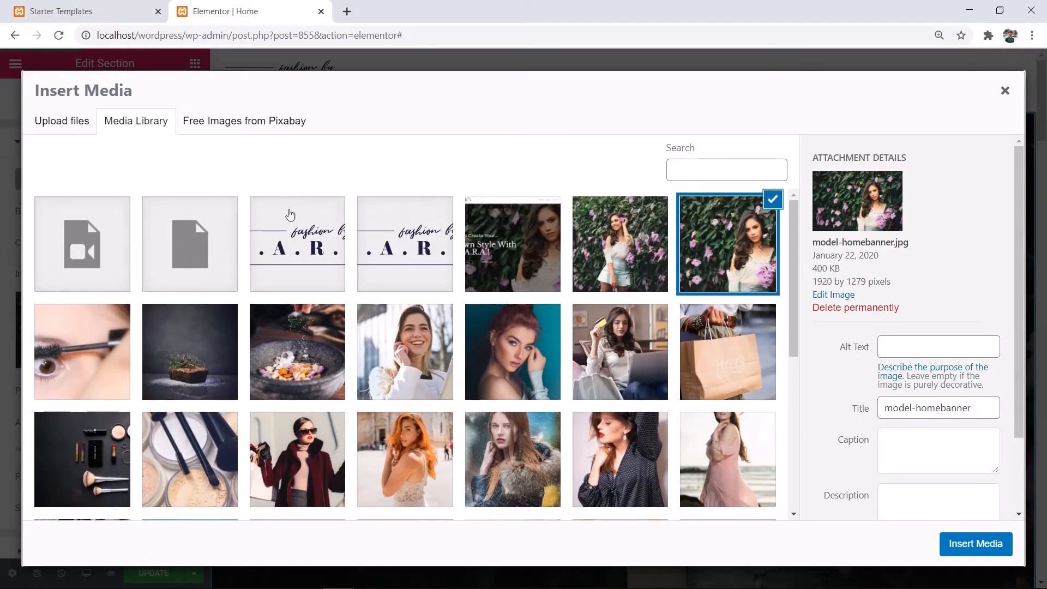
click(221, 123)
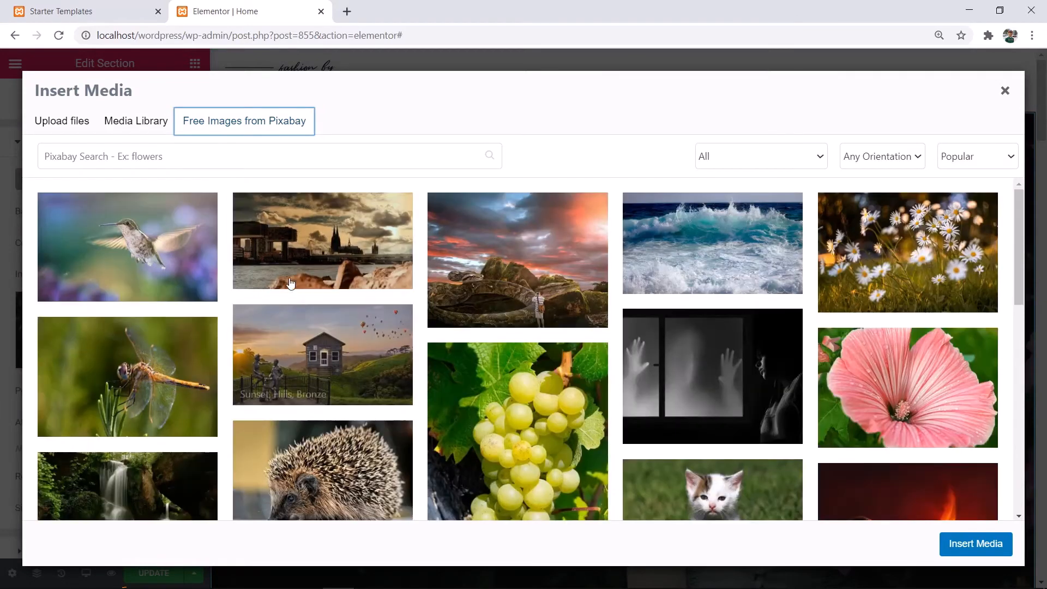
- Upload the microphone photo from the Downloads folder and insert it as the hero section's background image
click(64, 130)
click(507, 338)
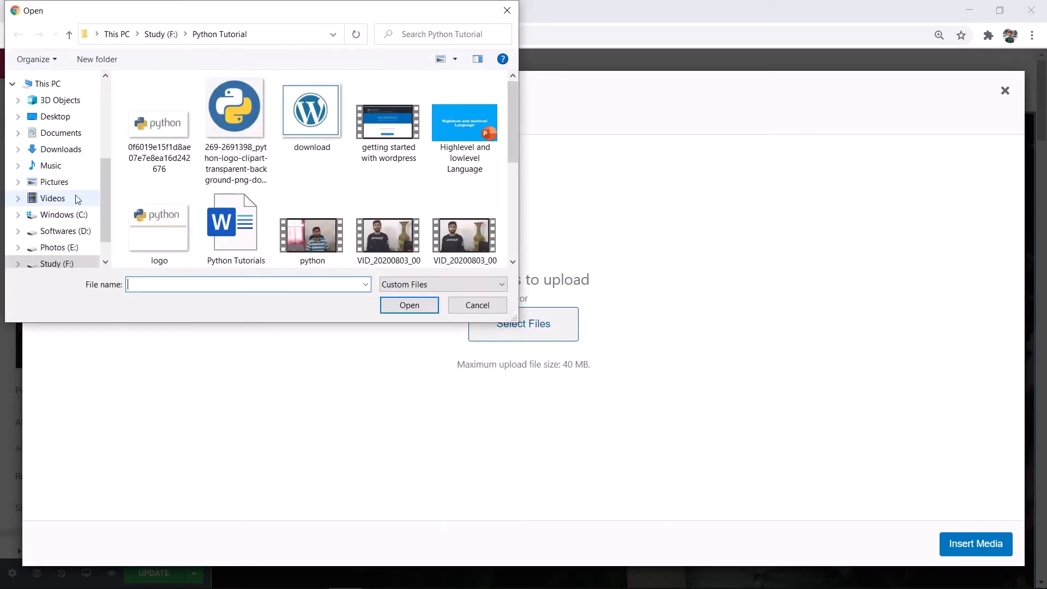
click(72, 157)
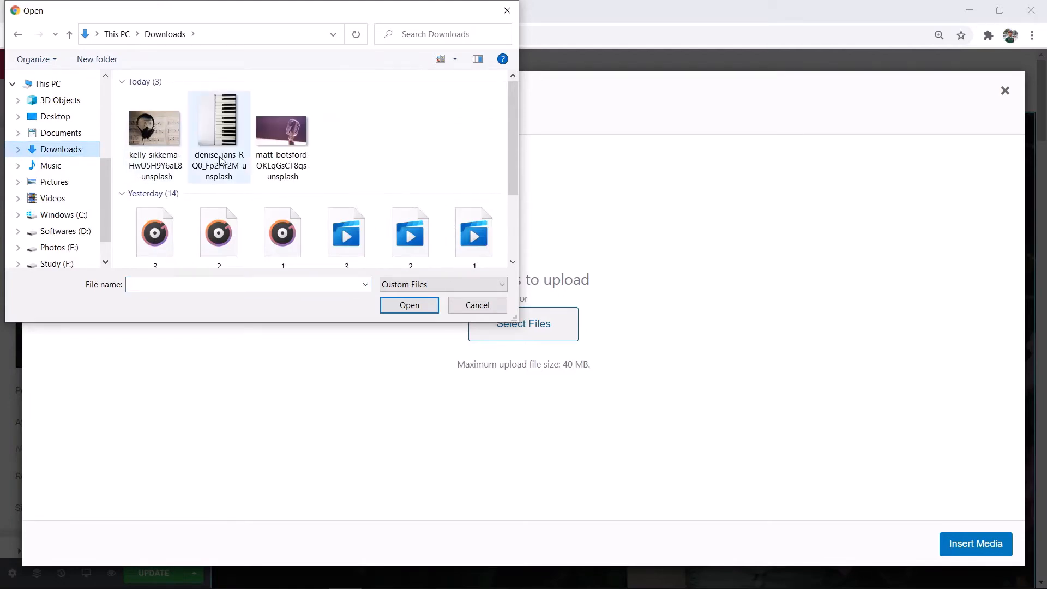
click(281, 159)
click(409, 305)
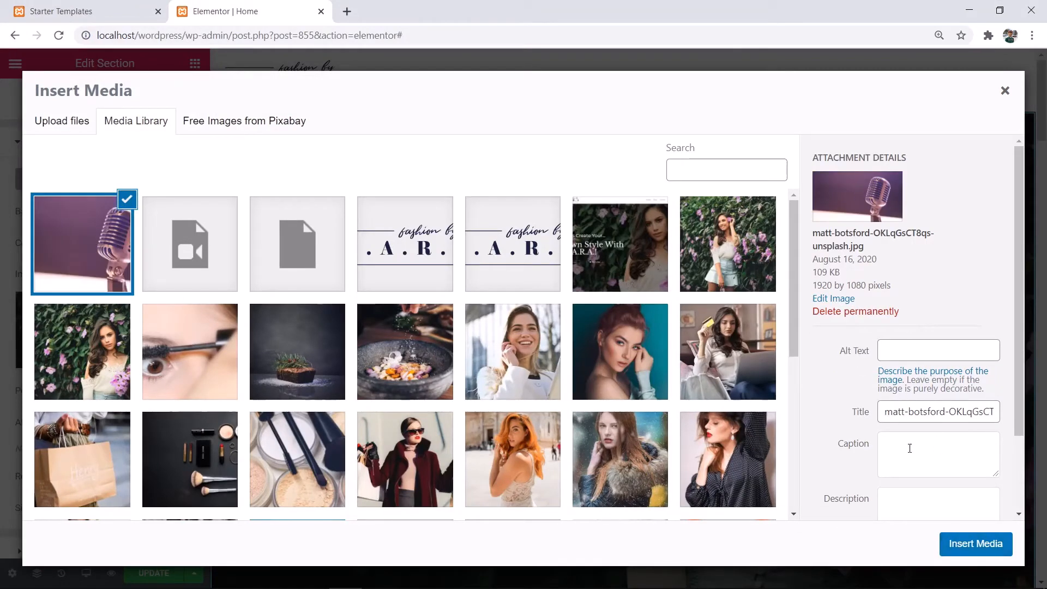
click(966, 542)
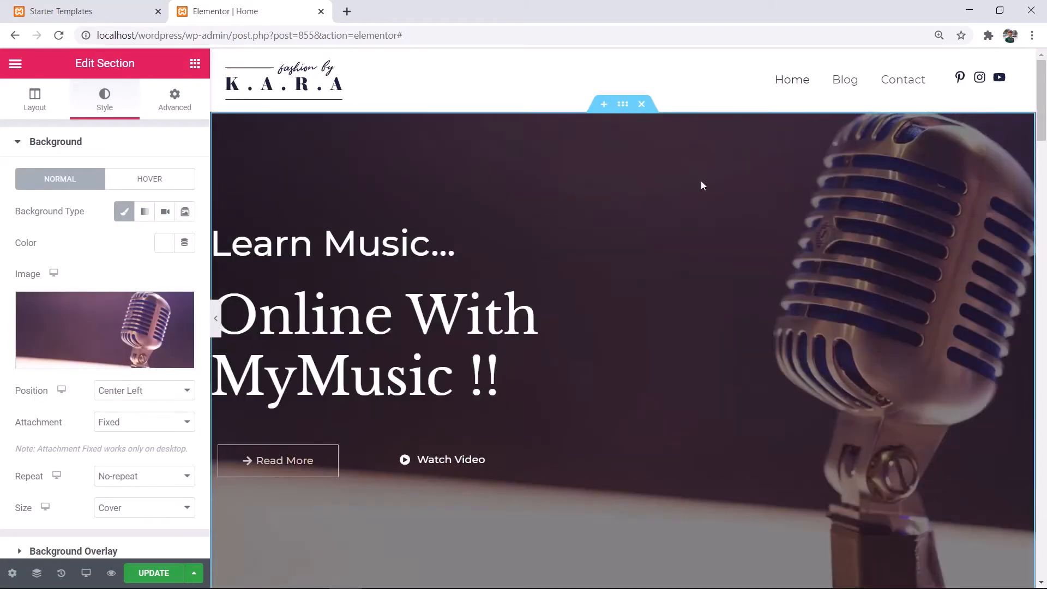
- Try the Default position for the hero section's background image and set the position to Center Center
scroll(736, 229, down, 2)
scroll(785, 371, down, 1)
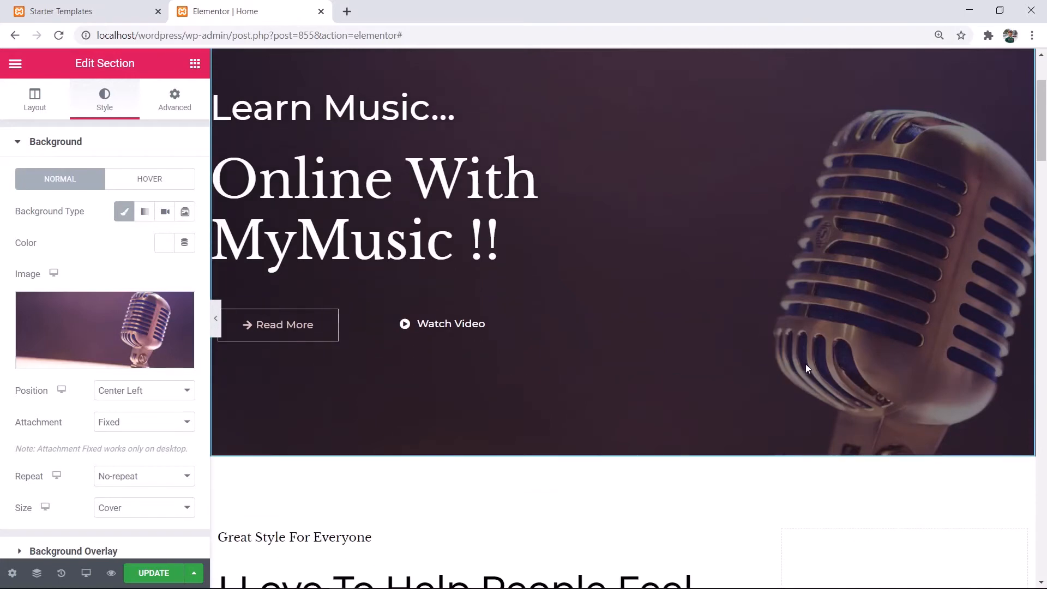
scroll(763, 273, up, 2)
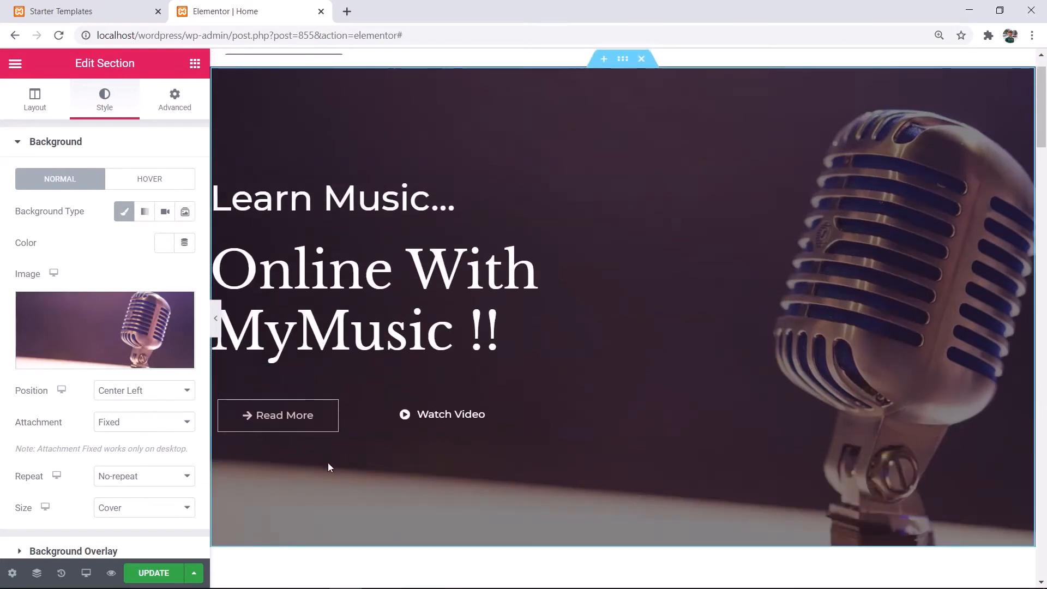
click(158, 397)
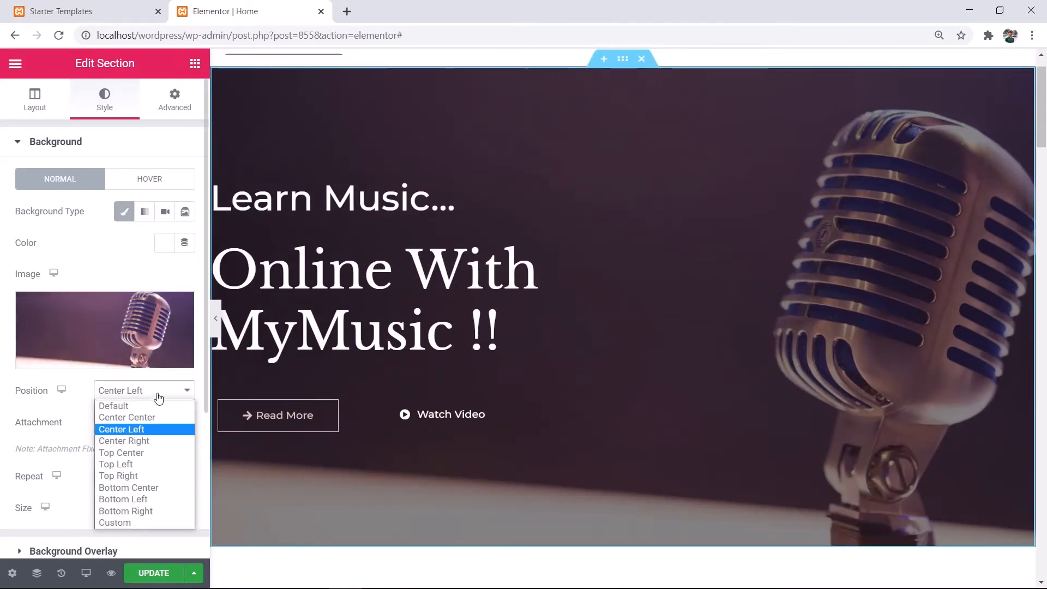
click(162, 417)
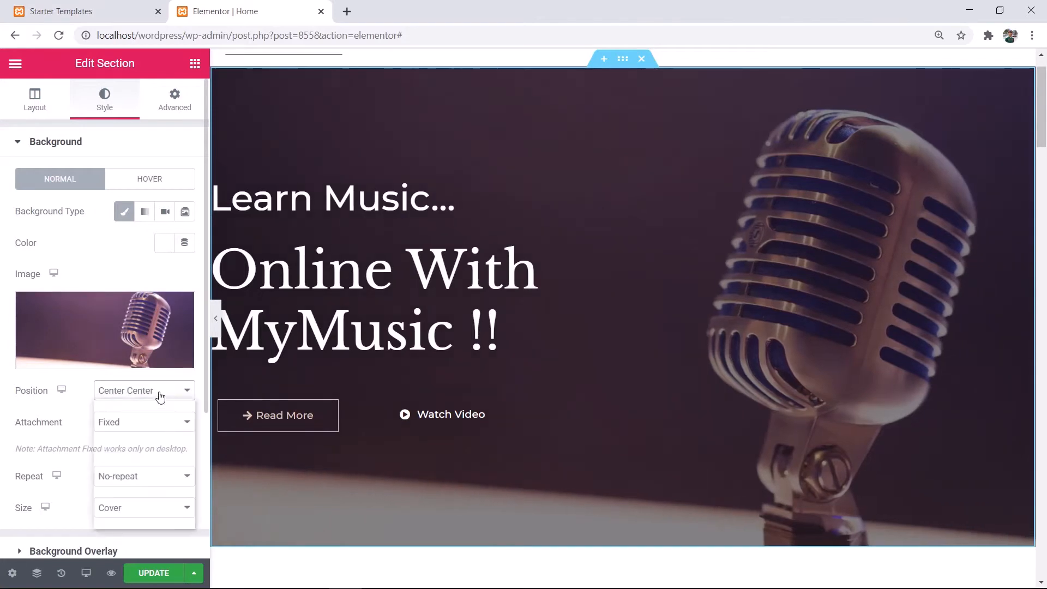
click(158, 392)
click(165, 406)
click(165, 397)
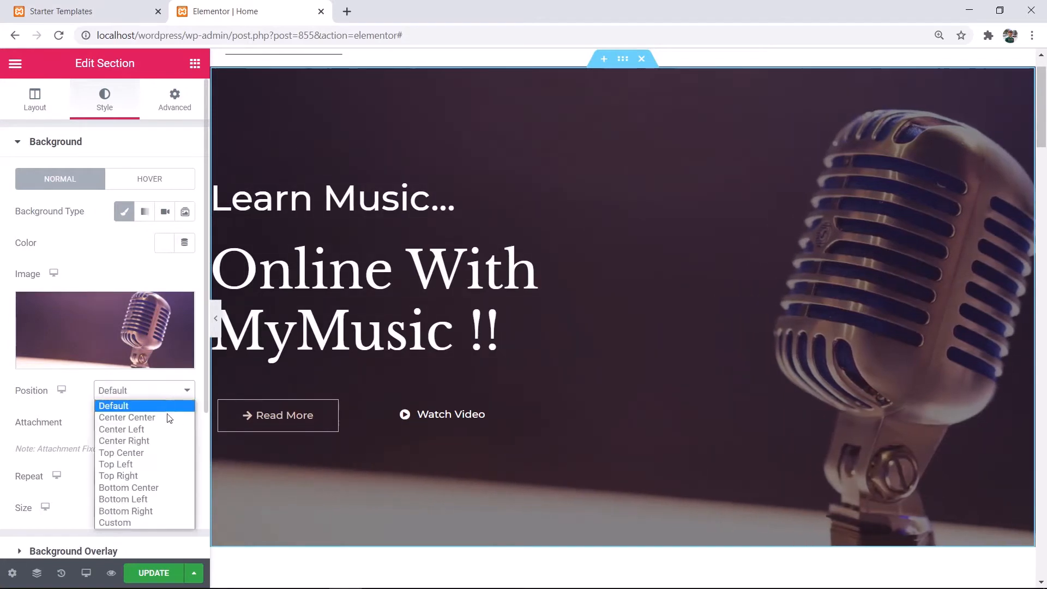
click(166, 417)
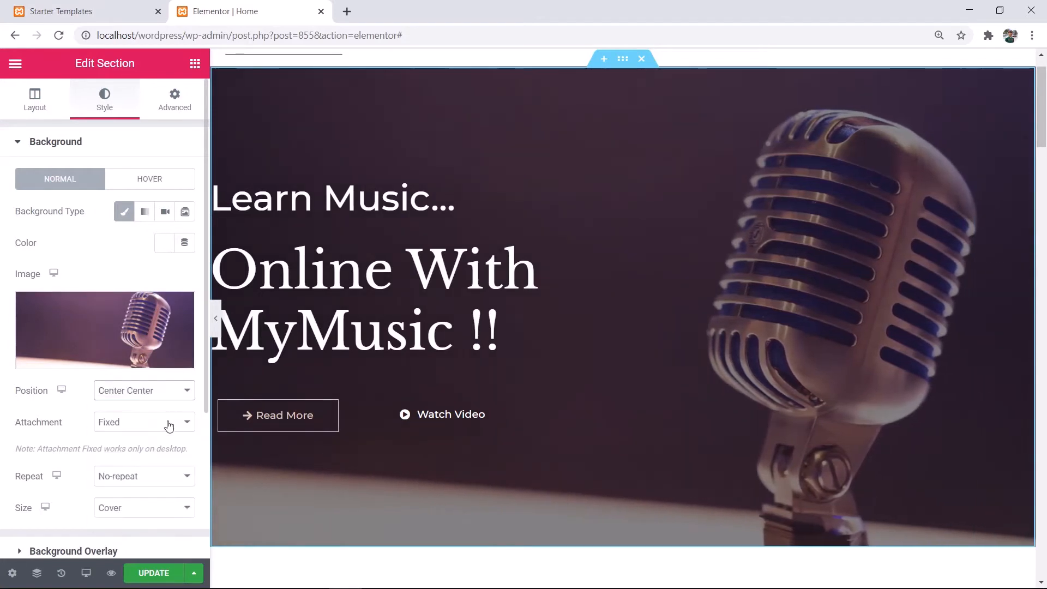
- Compare the Fixed and Scroll attachments of the background image against the page's scrolling, and set the attachment back to Fixed
click(156, 428)
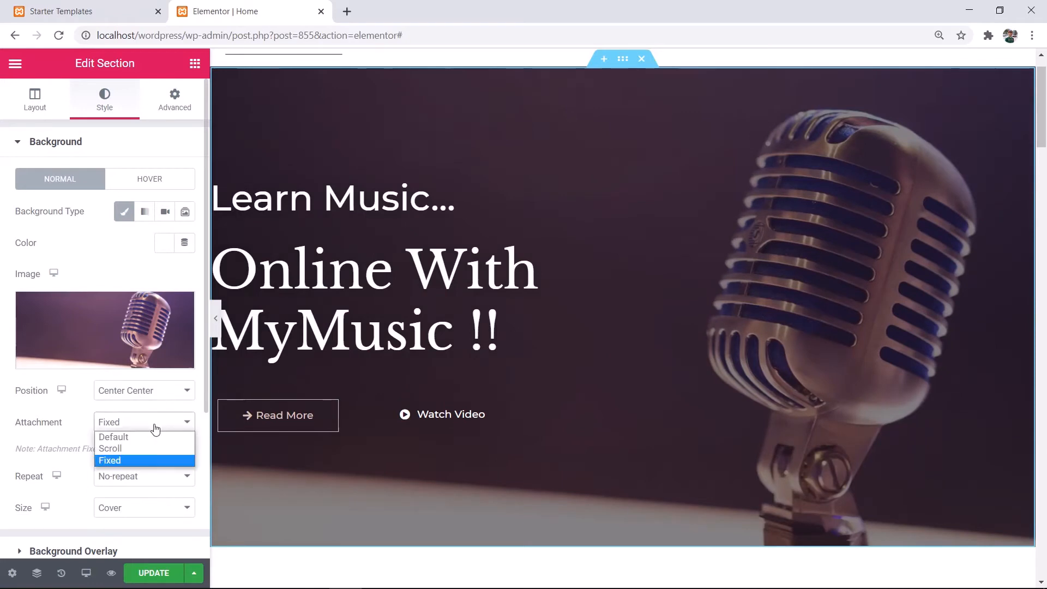
click(150, 460)
scroll(652, 346, down, 3)
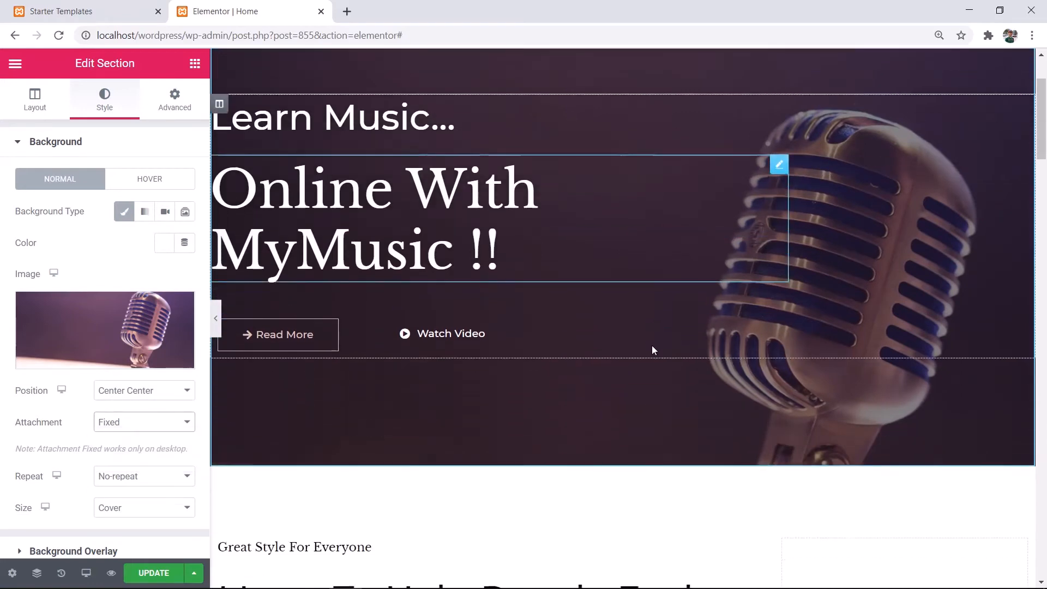
scroll(646, 349, up, 2)
click(171, 421)
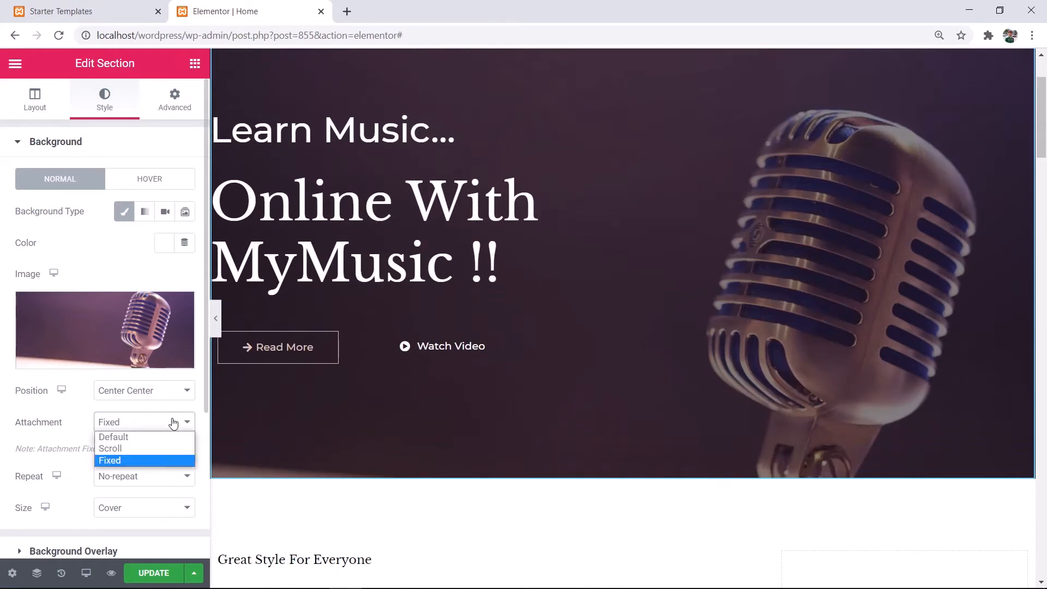
click(171, 447)
scroll(413, 430, down, 2)
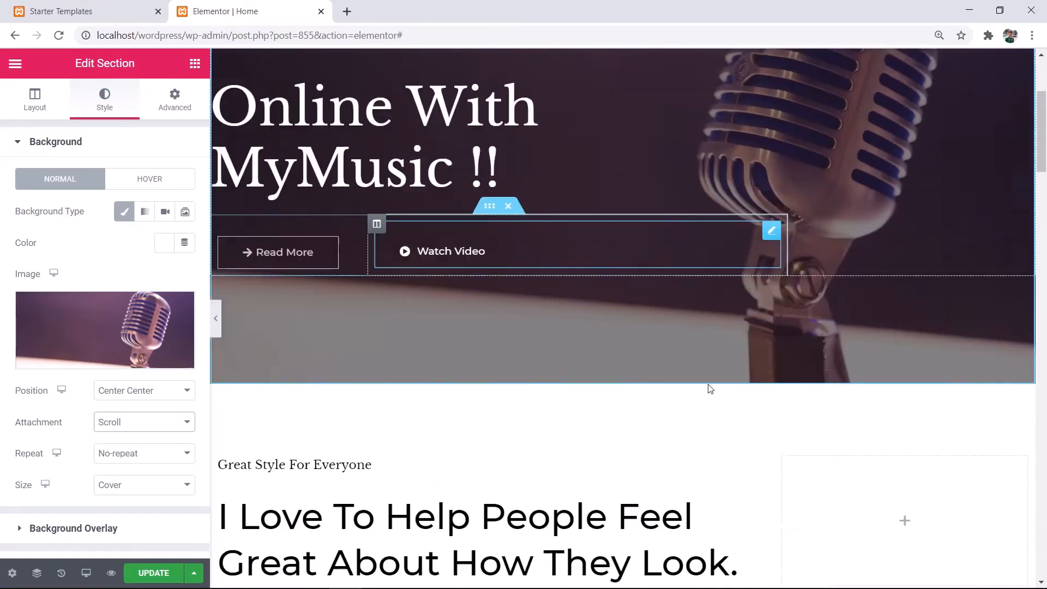
scroll(710, 384, up, 2)
click(131, 422)
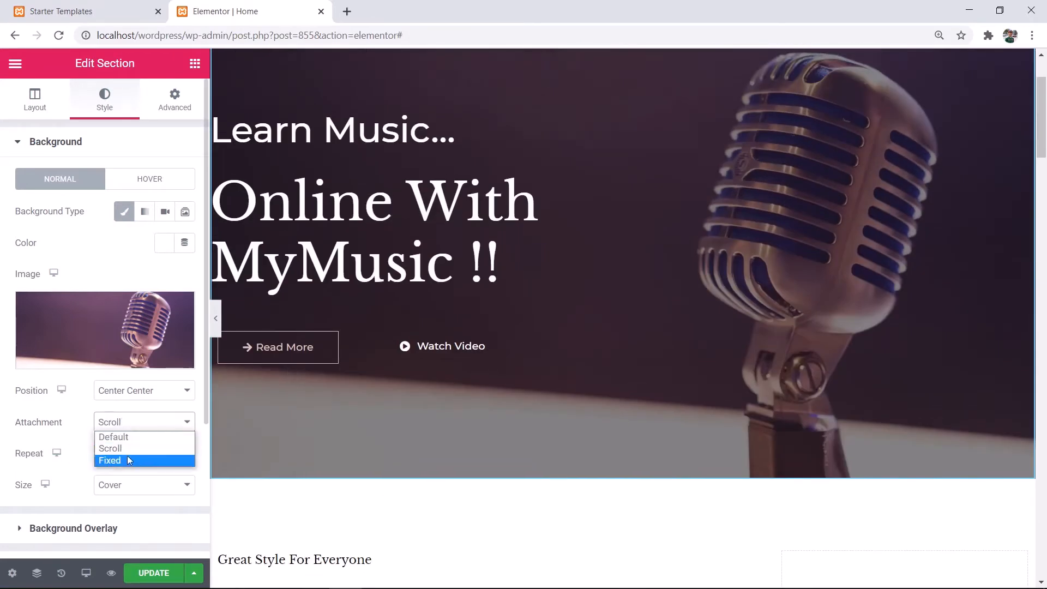
click(127, 458)
scroll(660, 315, down, 3)
scroll(660, 321, down, 2)
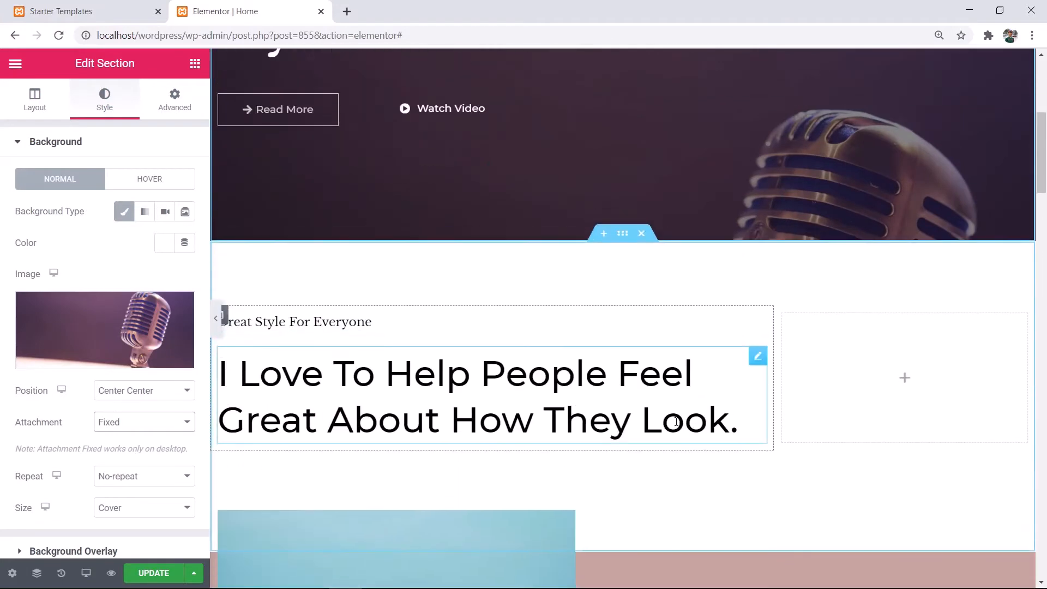
scroll(364, 349, up, 5)
- Review the Background Overlay settings of the hero section and collapse them again
scroll(84, 434, down, 1)
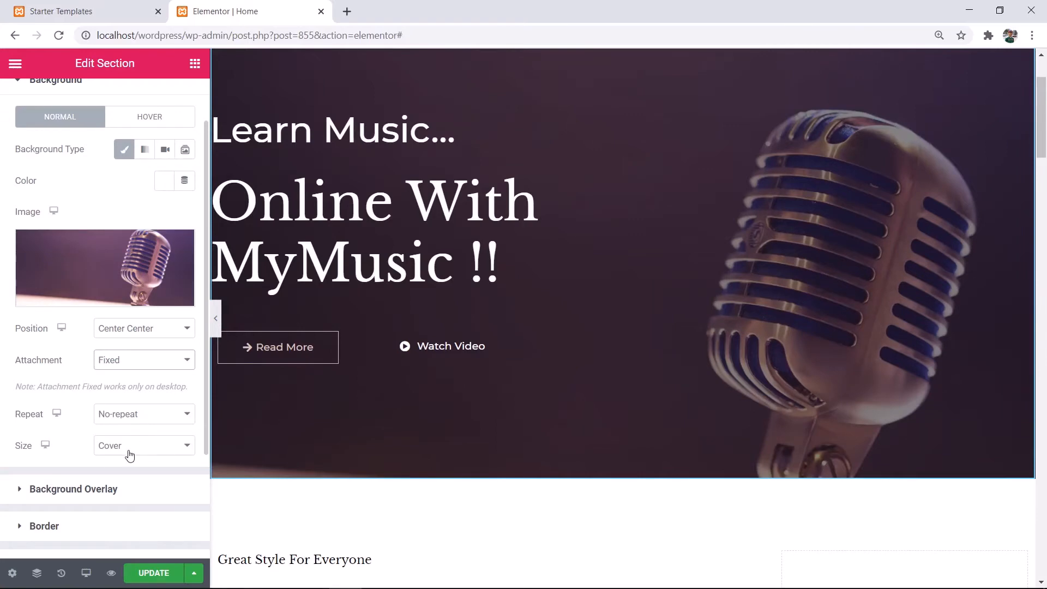
scroll(89, 438, down, 3)
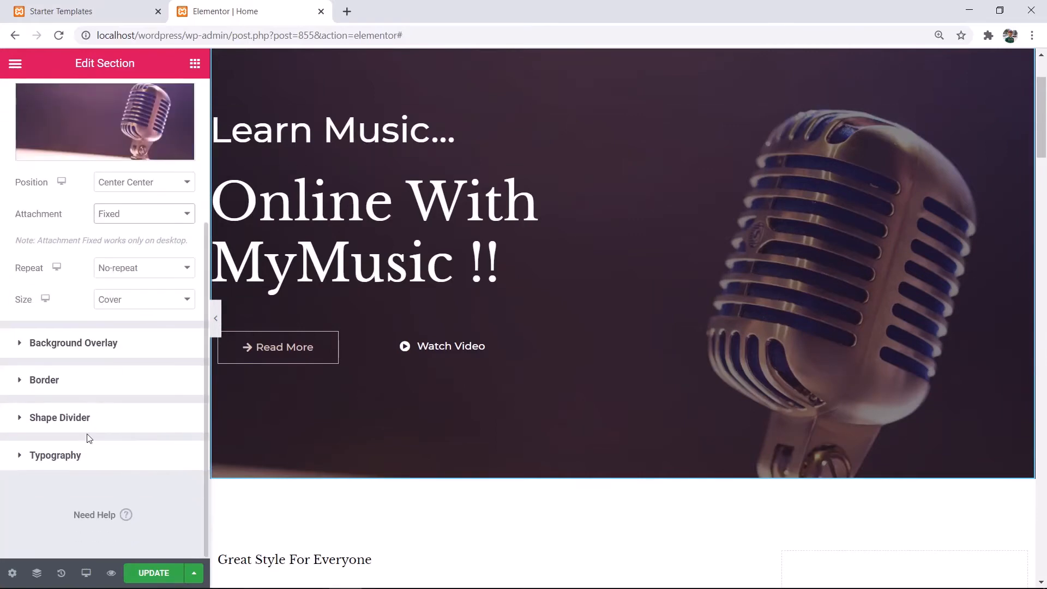
click(120, 352)
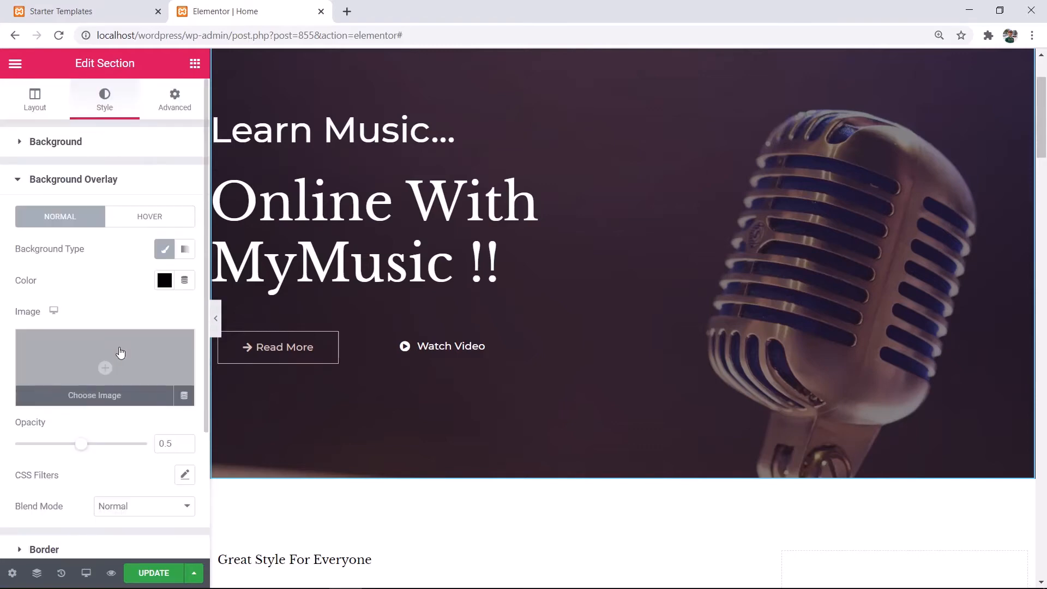
click(18, 183)
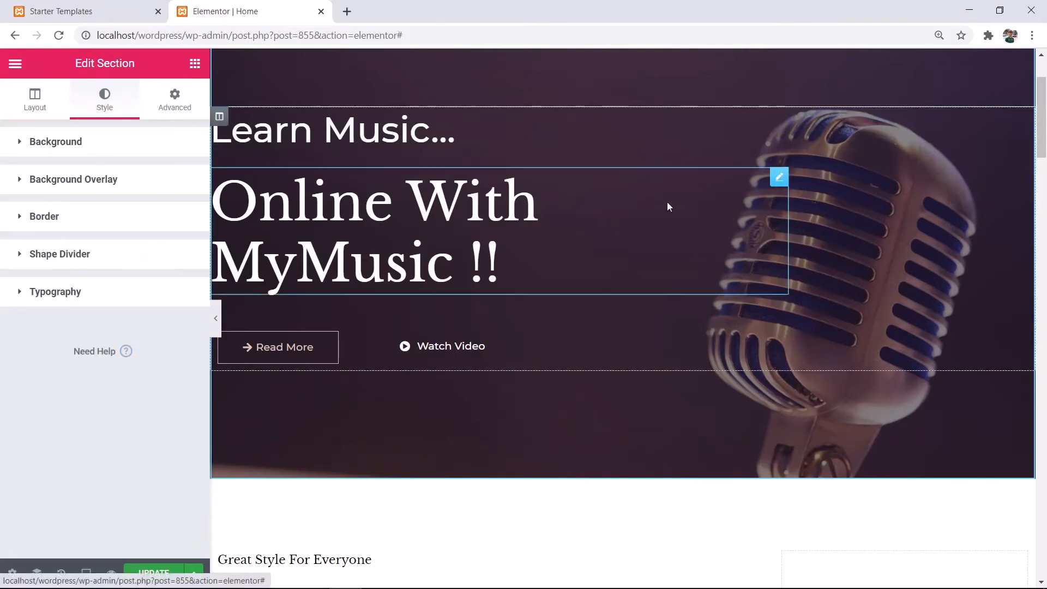
scroll(658, 276, up, 2)
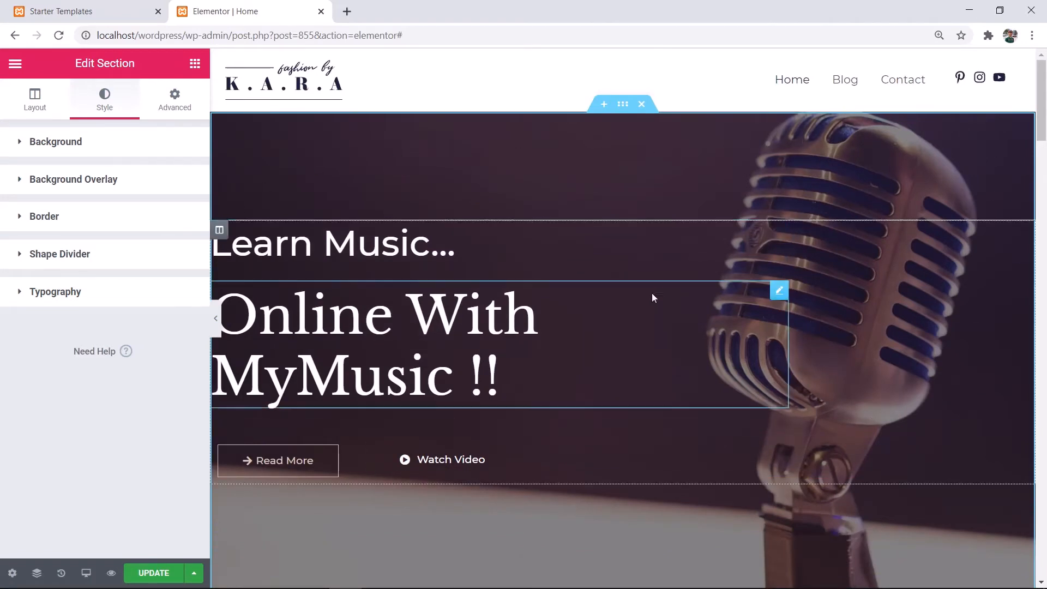
- Link the hero section's Watch Video button to the YouTube channel URL and have it open in a new window
click(589, 448)
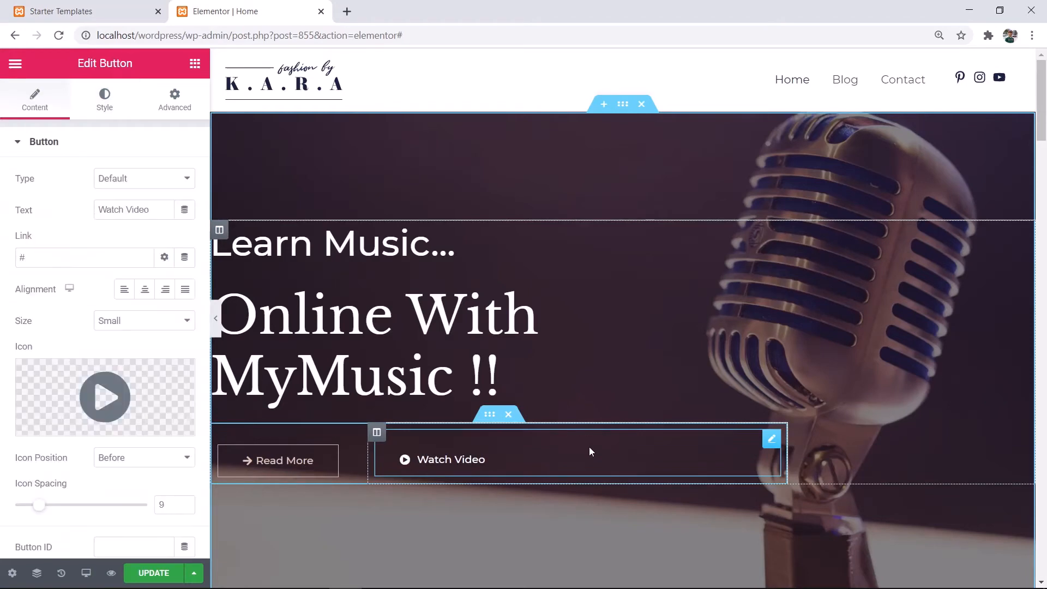
click(49, 265)
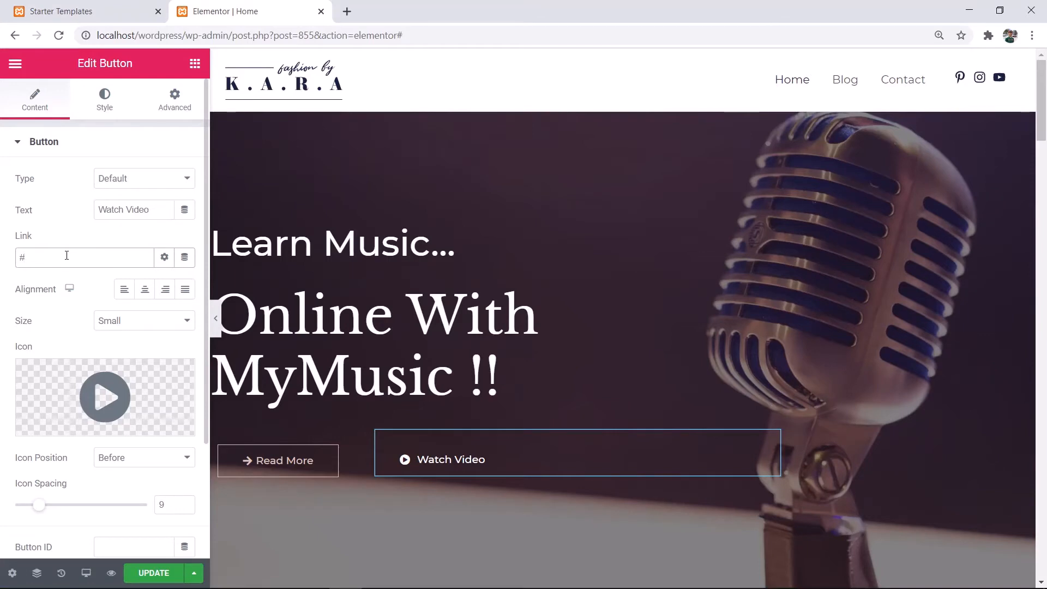
key(BackSpace)
text(https://www.youtube.com/channel/UC3YY4LQJPvOMVAHid6EIlW)
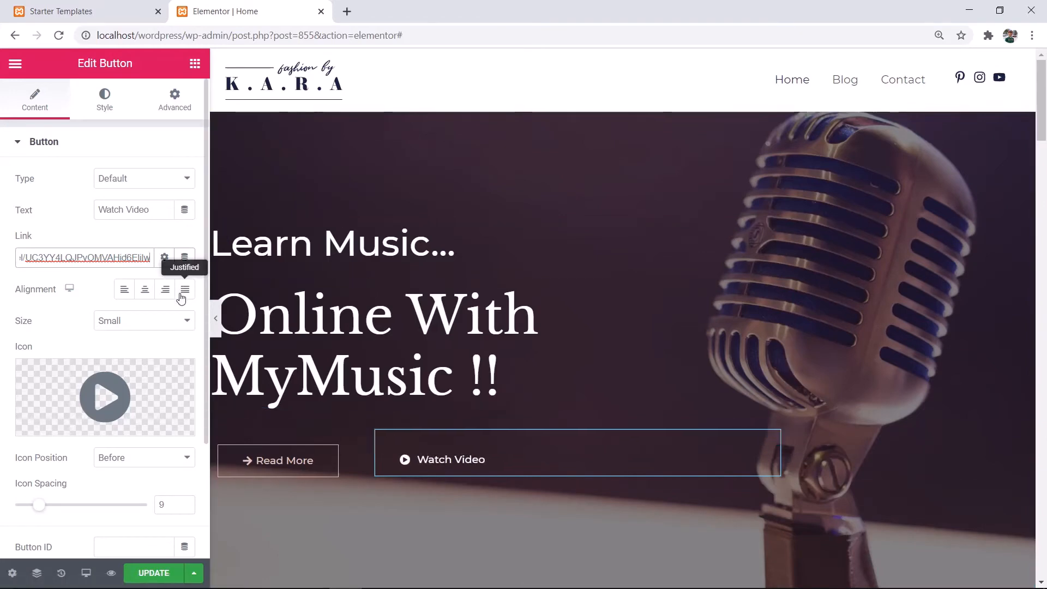
click(165, 257)
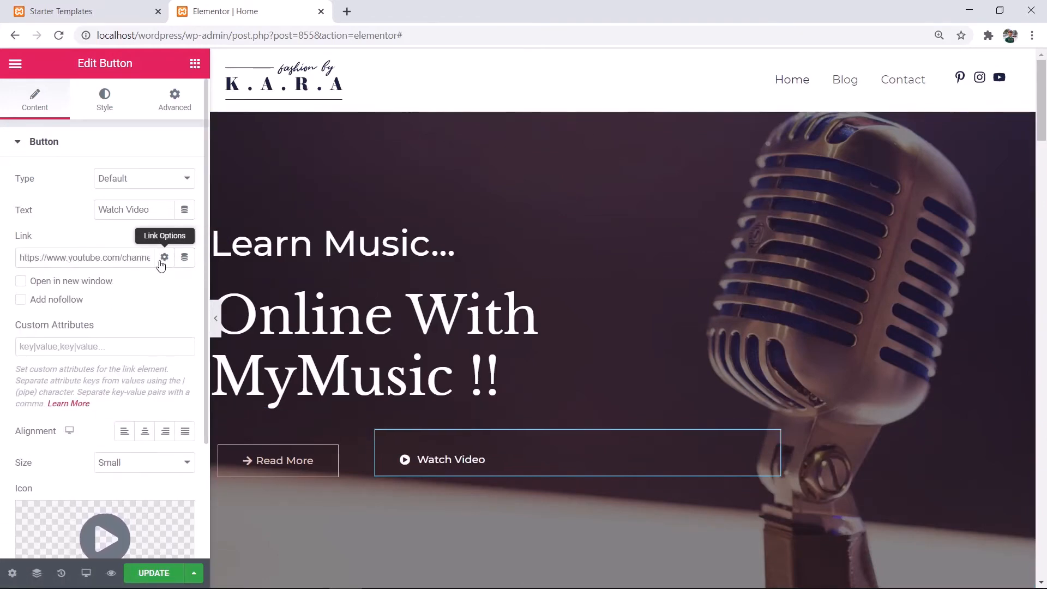
click(25, 285)
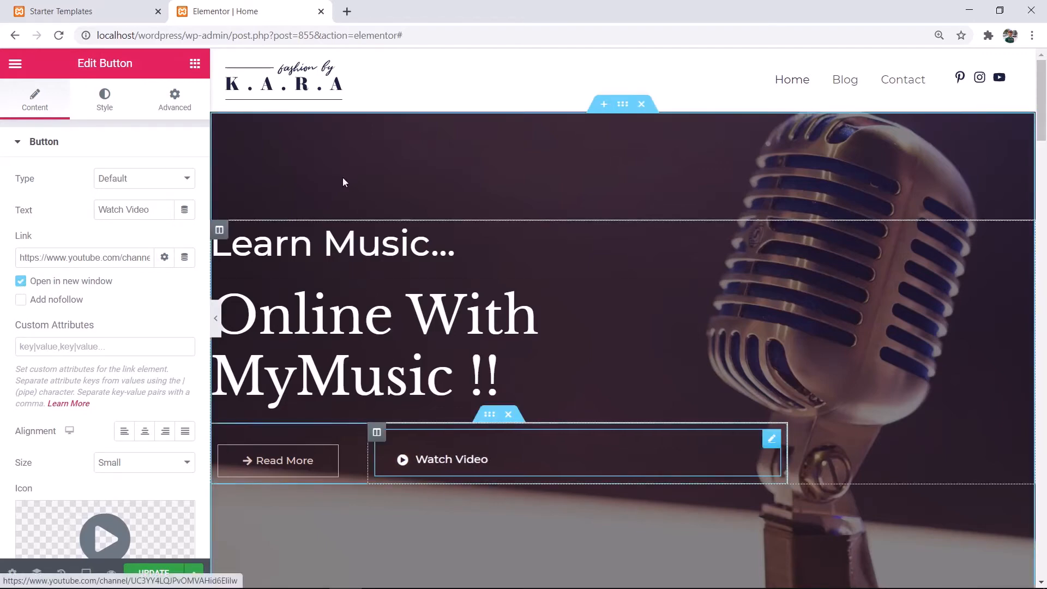
scroll(117, 308, down, 3)
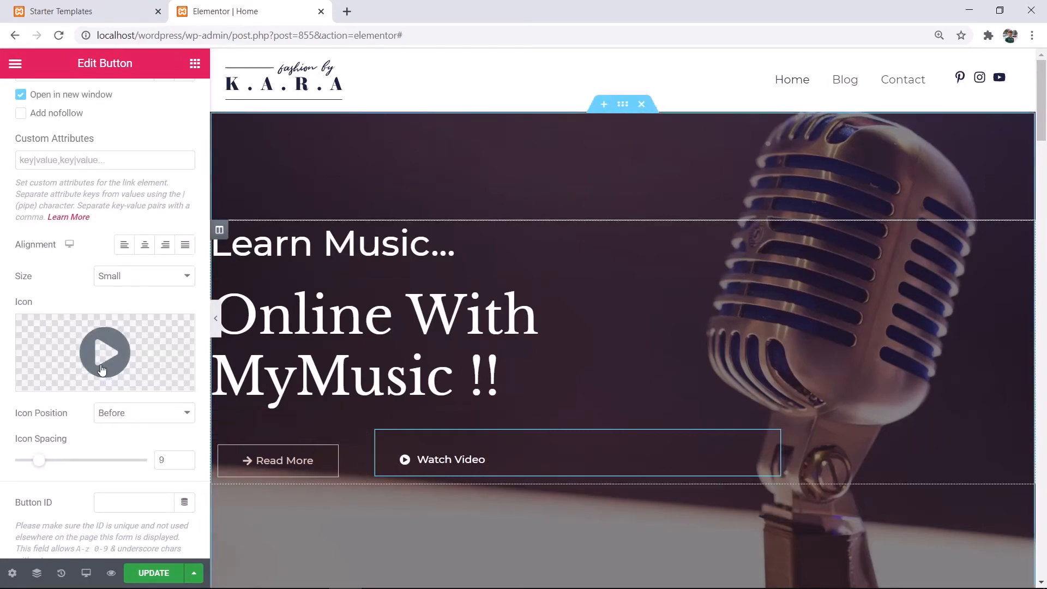
scroll(104, 368, down, 2)
scroll(103, 368, up, 5)
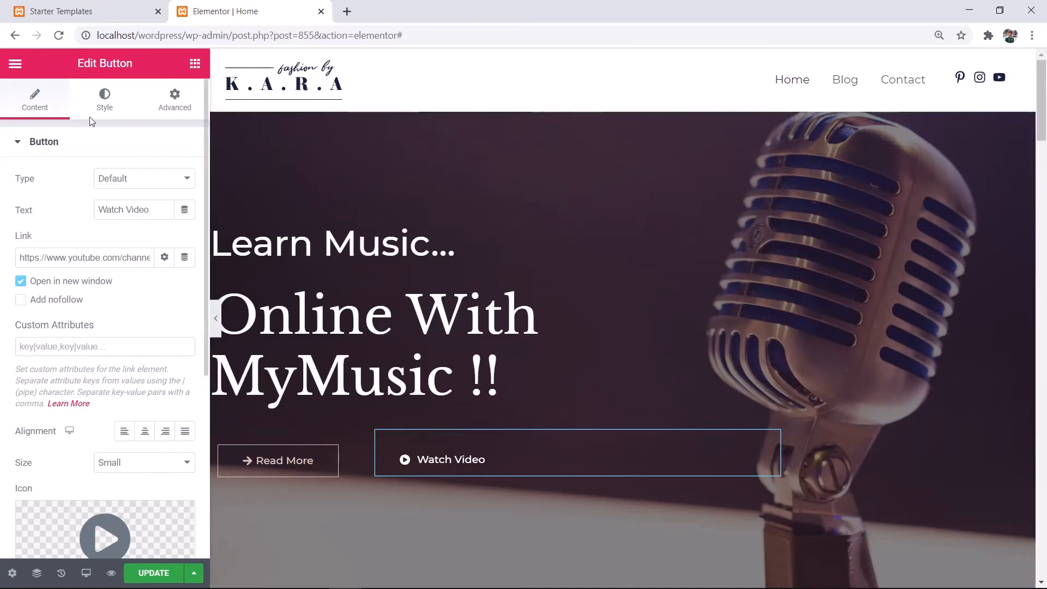
click(34, 112)
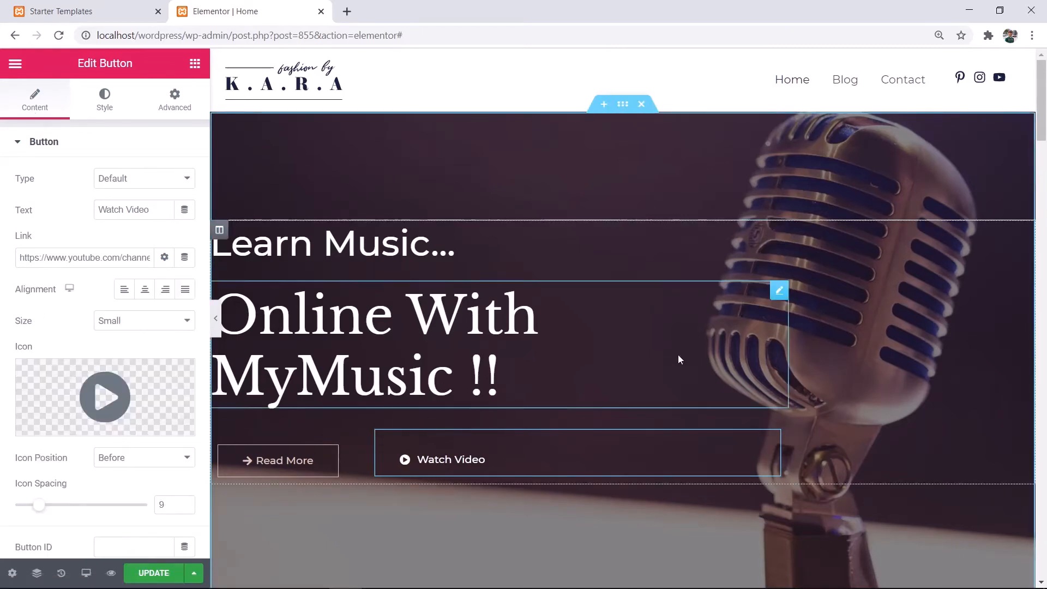
- Replace the small heading "Great Style For Everyone" below the hero section with "Where words leave of, music begins!"
scroll(679, 354, down, 1)
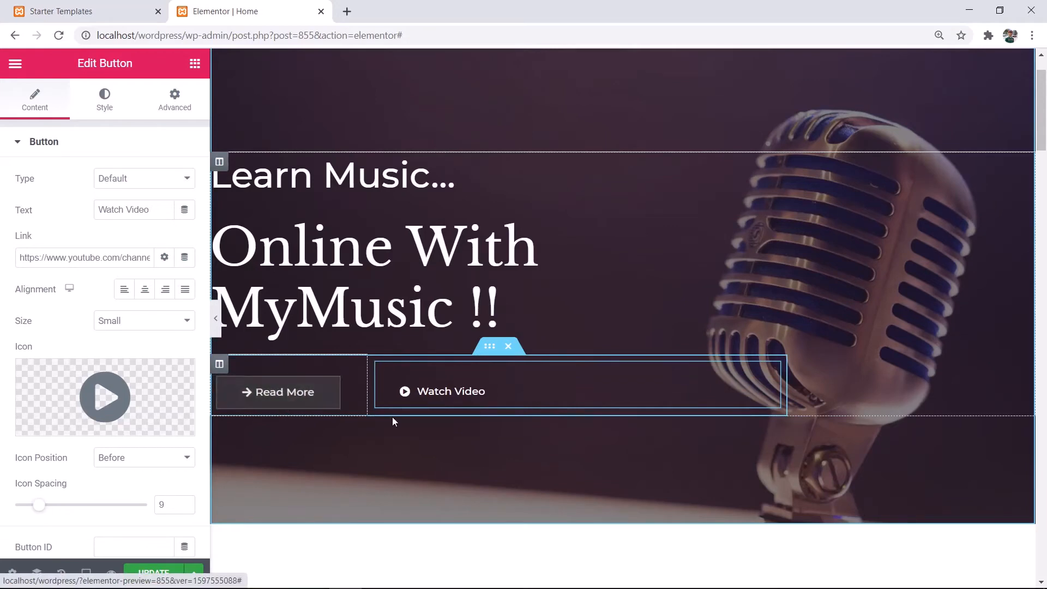
scroll(401, 424, down, 3)
scroll(375, 286, down, 5)
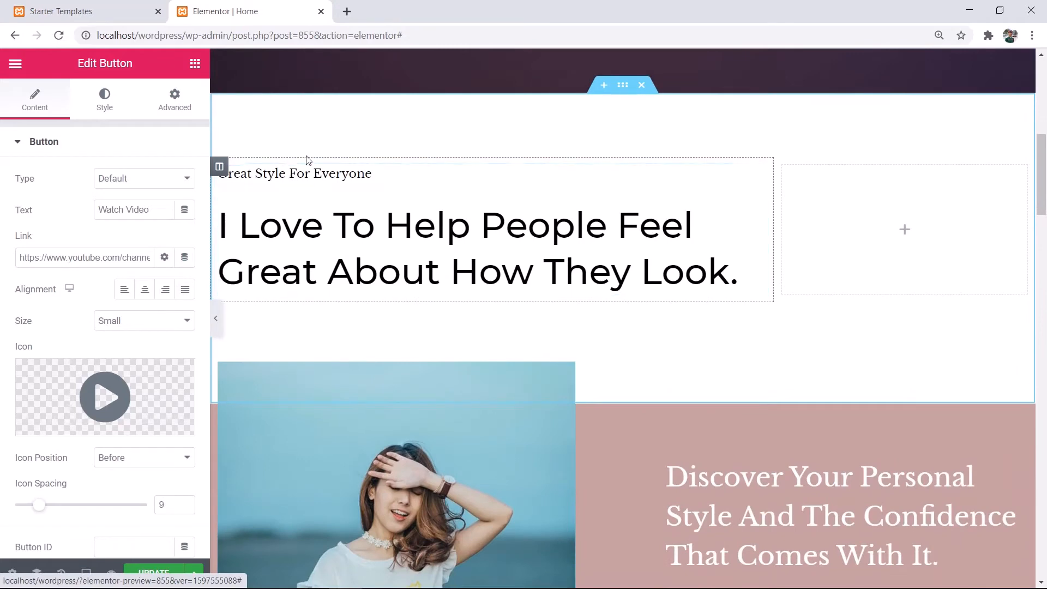
click(373, 180)
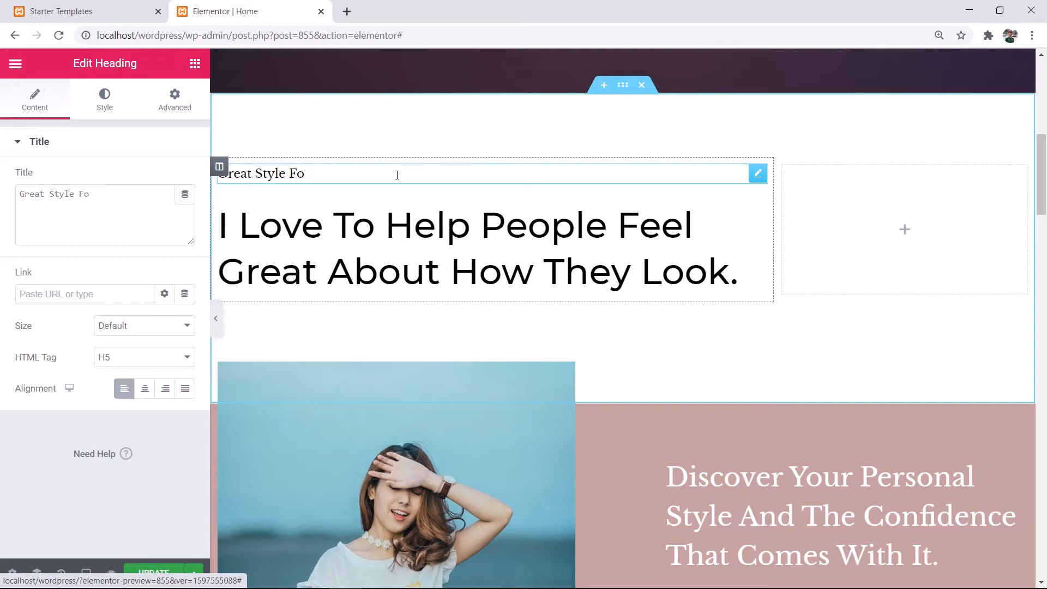
key(BackSpace)
key(BackSpace)
key(BackSpace)
key(BackSpace)
key(BackSpace)
key(BackSpace)
key(BackSpace)
key(BackSpace)
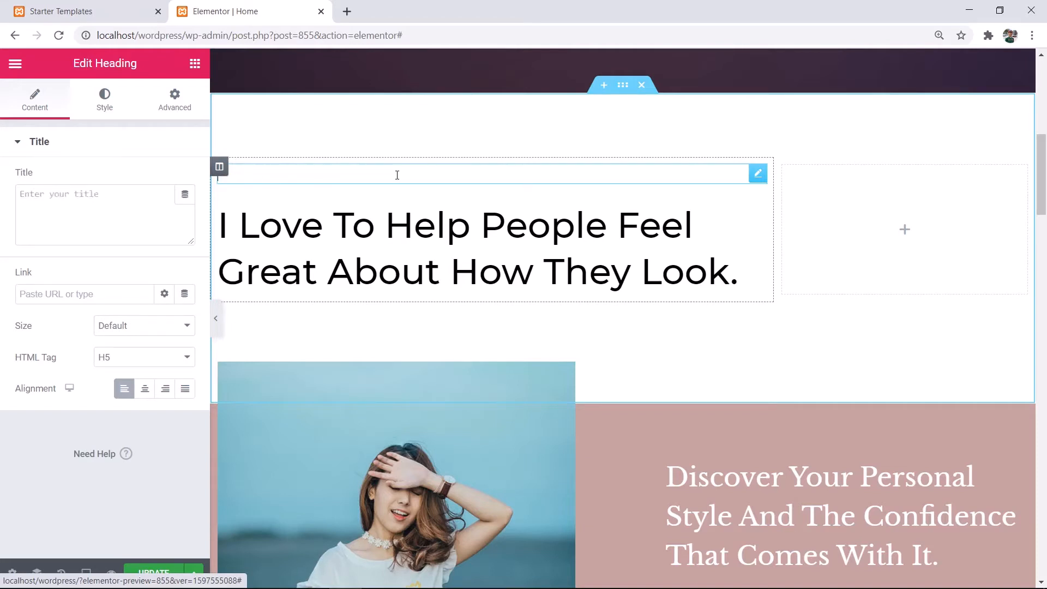
text(Where words leave music begins!)
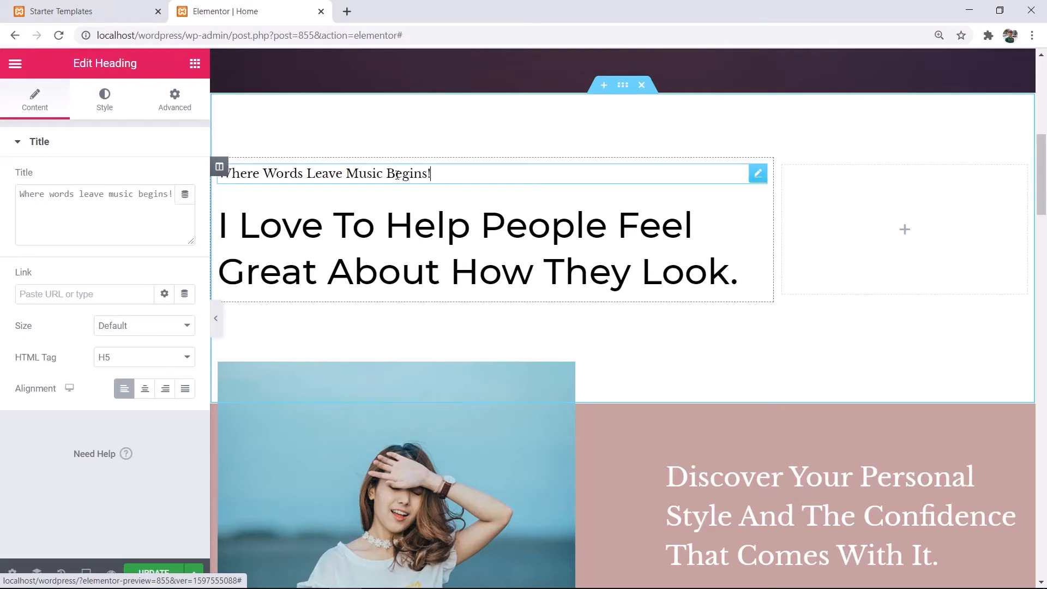
click(343, 174)
text(of,)
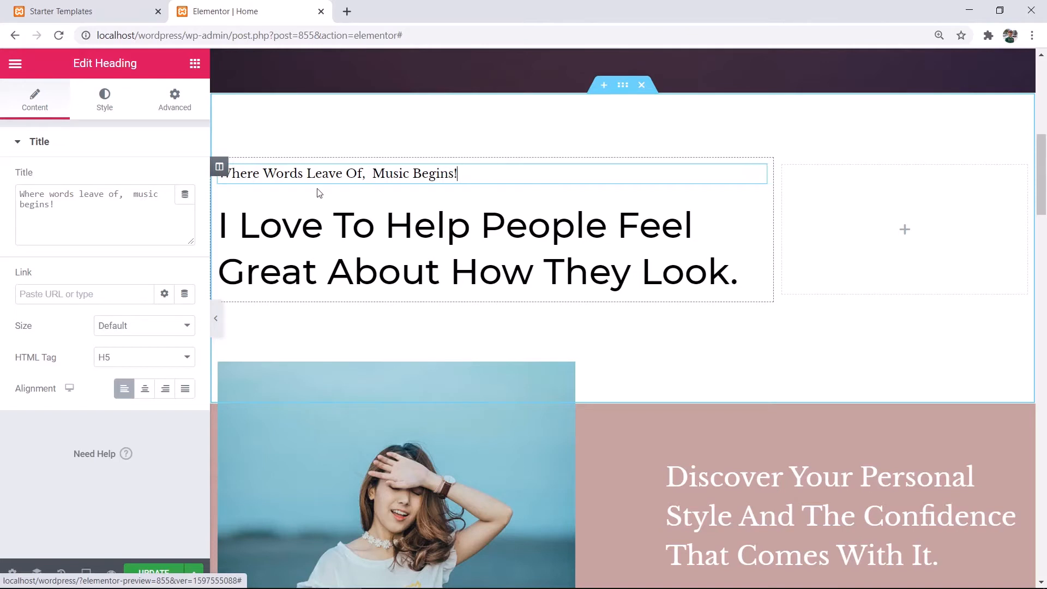
- Change the large heading below it to "When you sing with love, everyone will listen..."
click(736, 279)
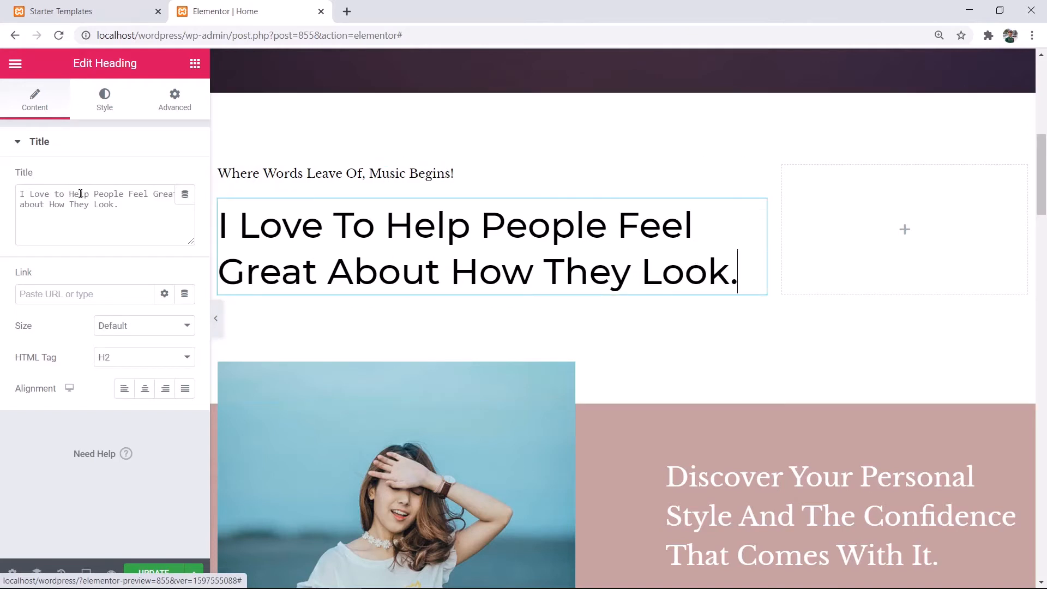
drag(137, 208, 7, 195)
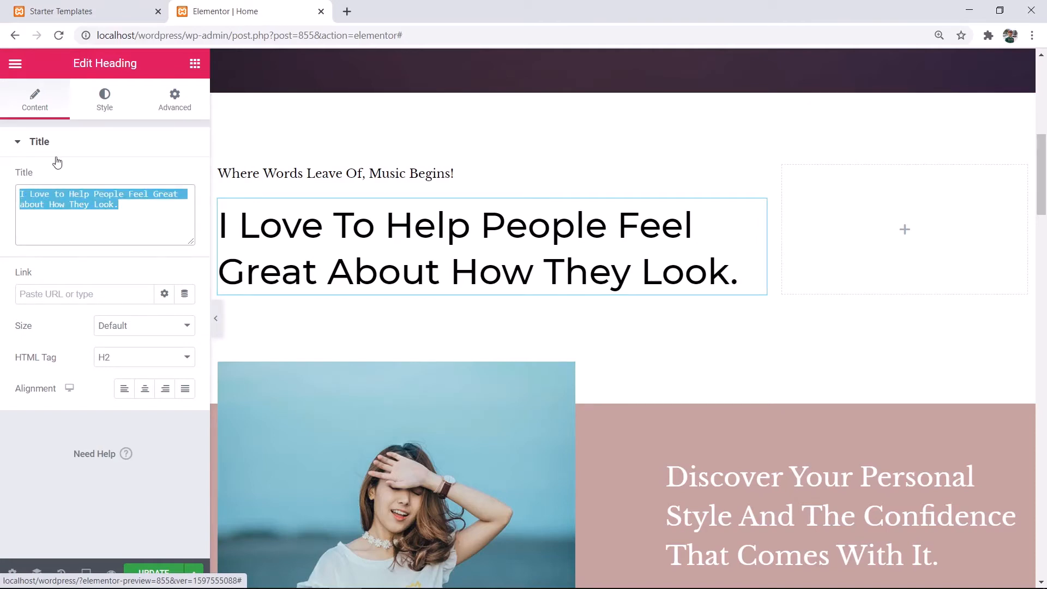
key(BackSpace)
text(Whe)
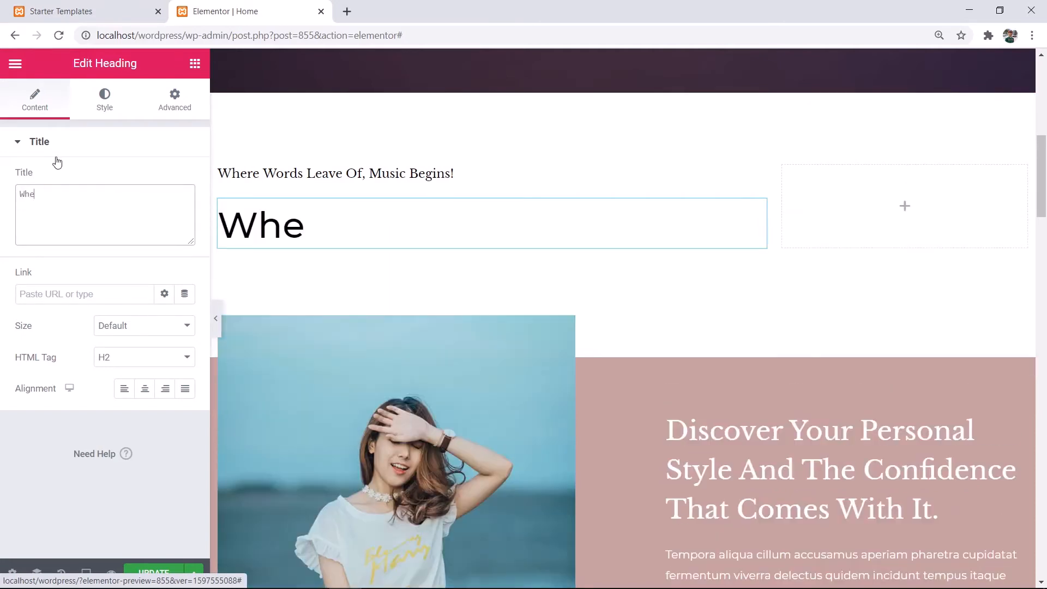
text(n you sin)
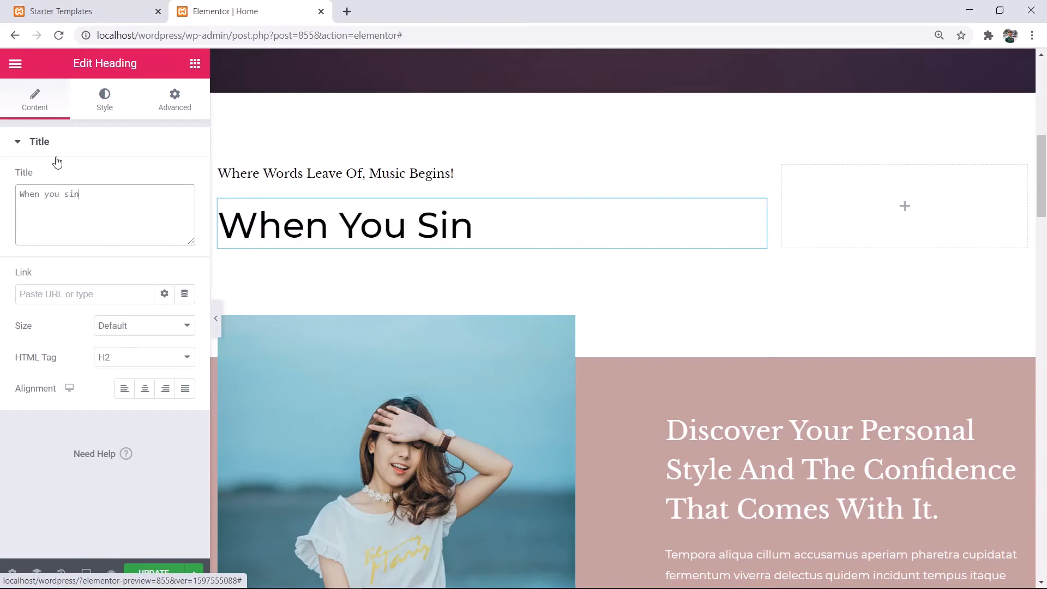
text(g twith )
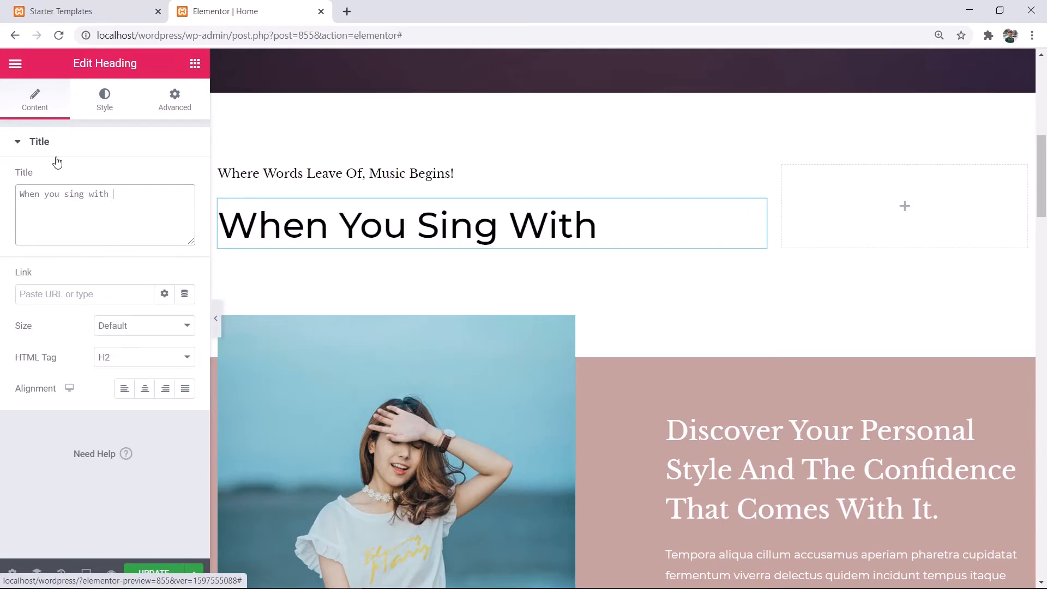
text(love)
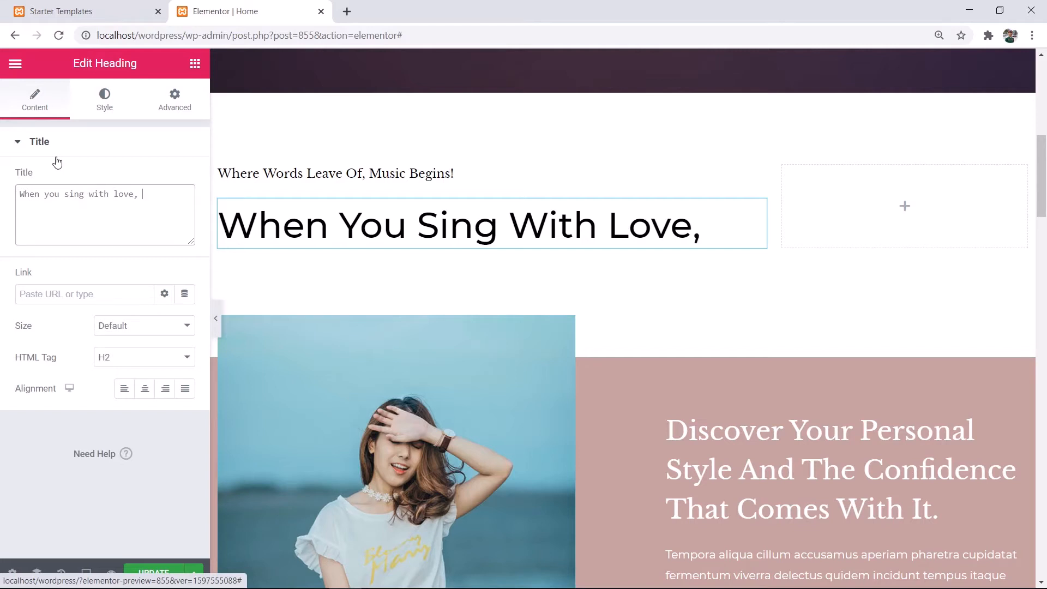
text(, w)
key(BackSpace)
text(everyone )
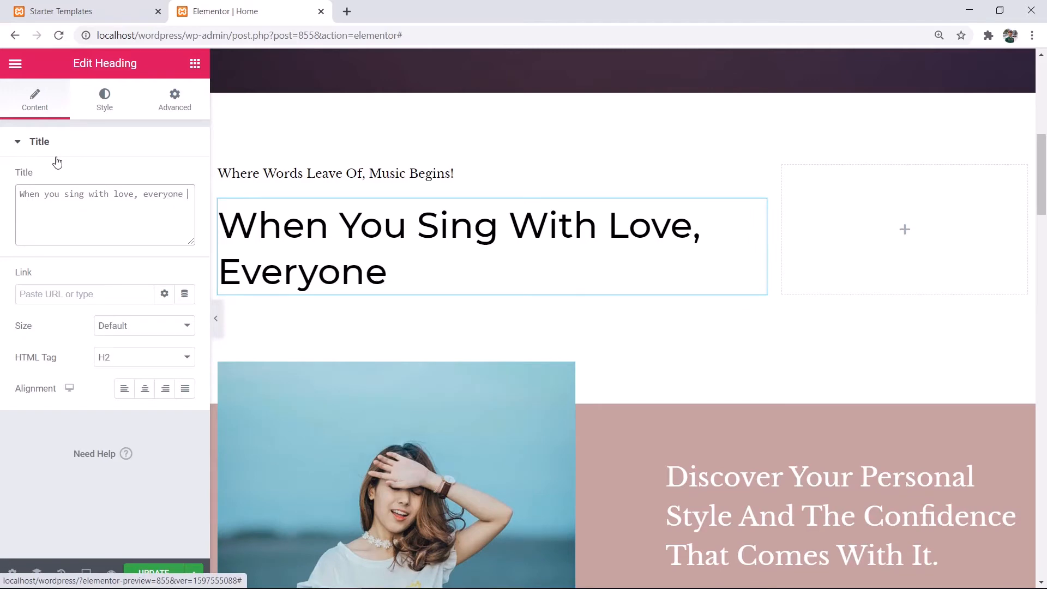
text(will l)
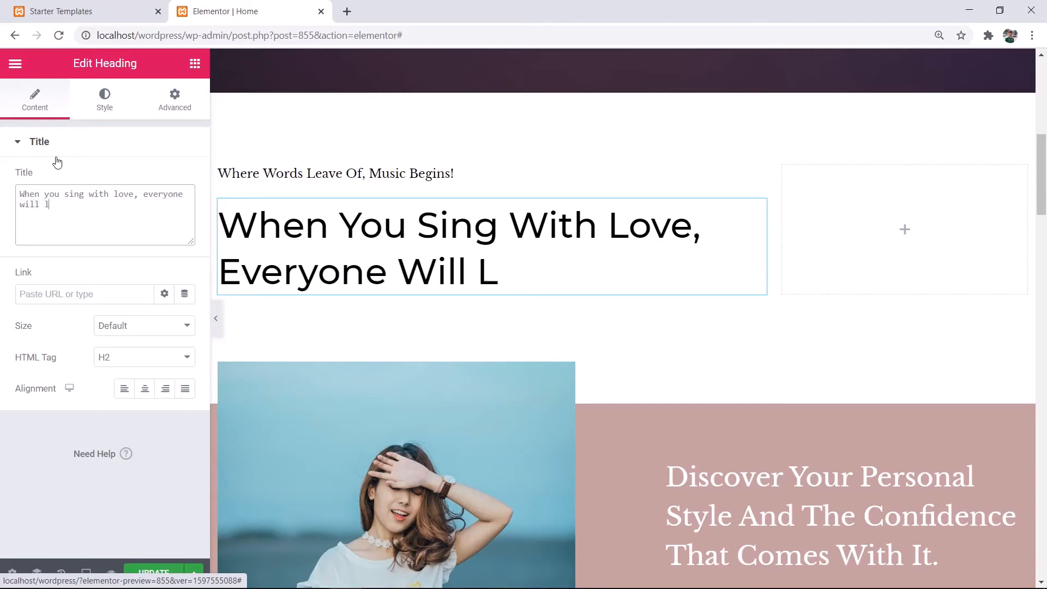
text(isten...)
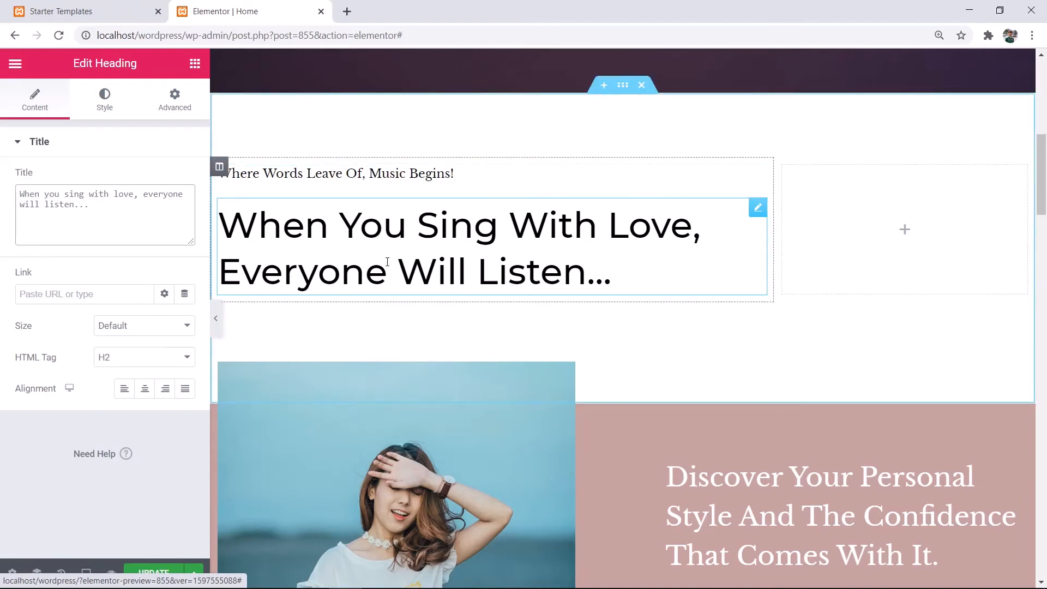
- Replace the image of the woman beside "Discover Your Personal Style" with the piano keys photo uploaded from the Downloads folder
scroll(386, 265, down, 2)
scroll(338, 218, up, 1)
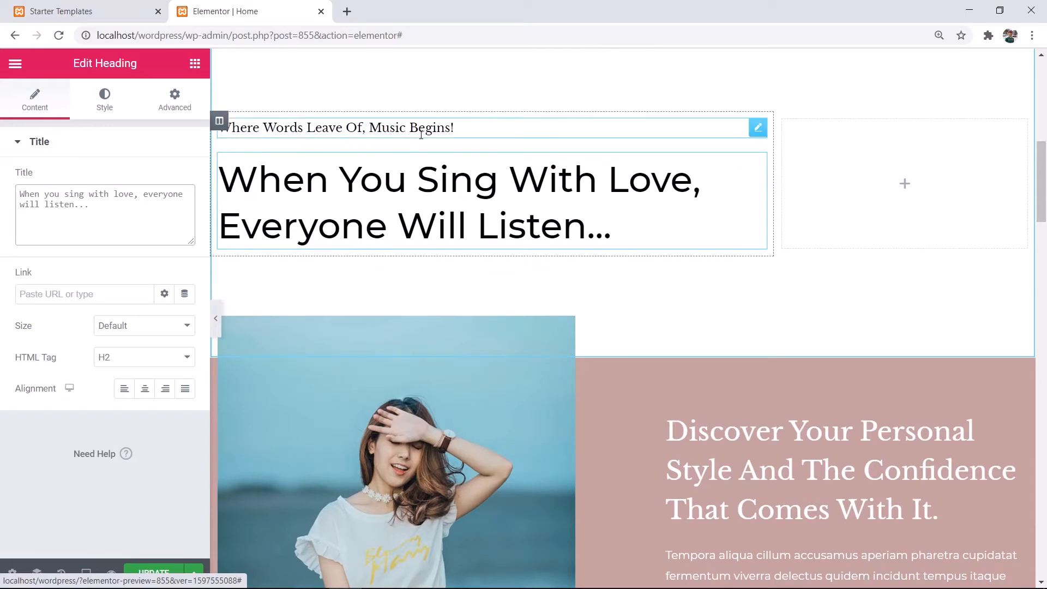
scroll(400, 289, down, 2)
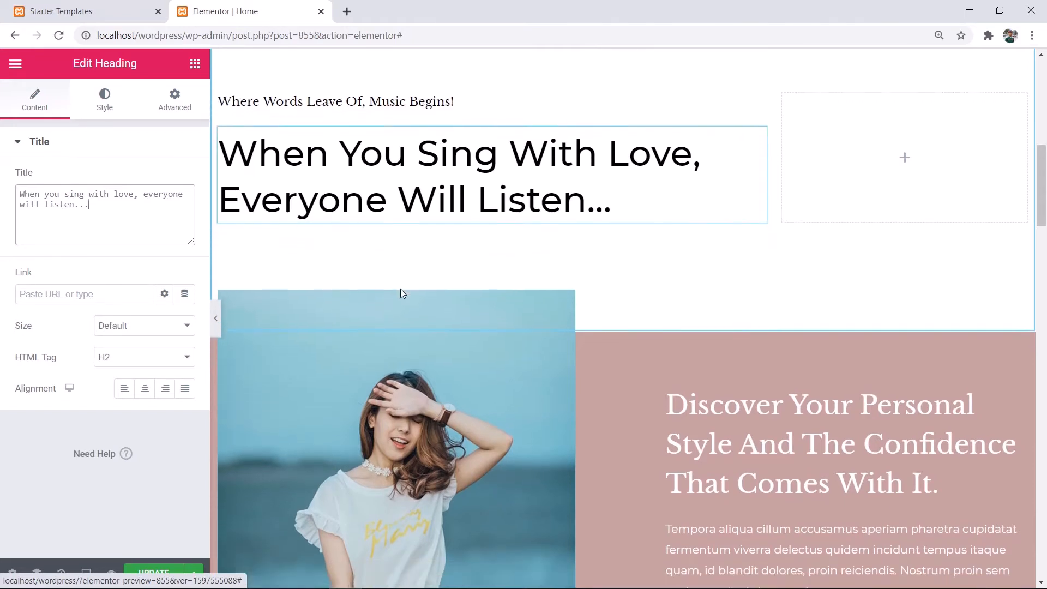
scroll(357, 399, down, 1)
scroll(362, 353, down, 2)
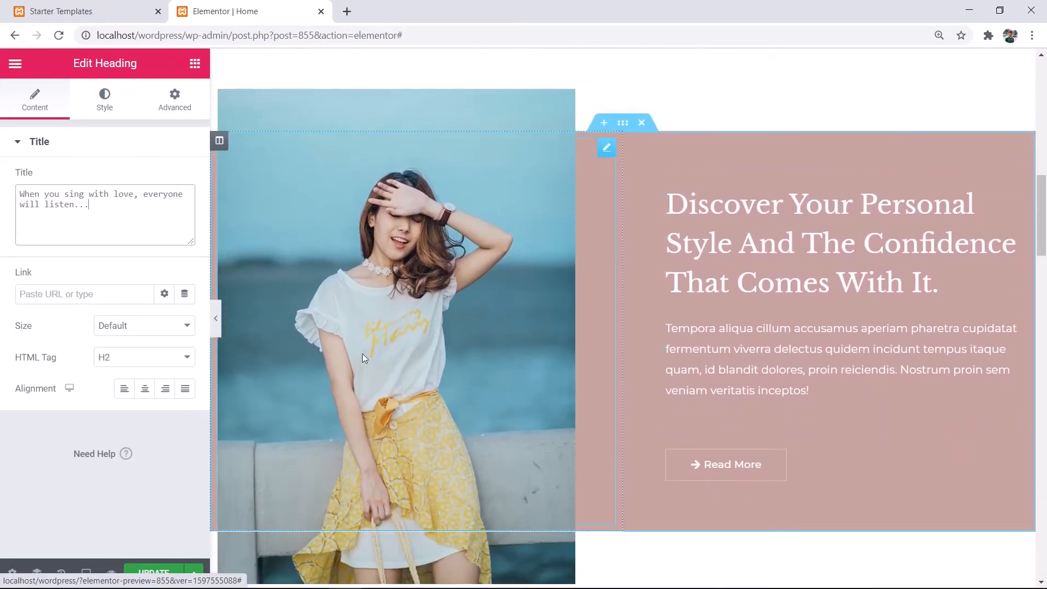
click(425, 280)
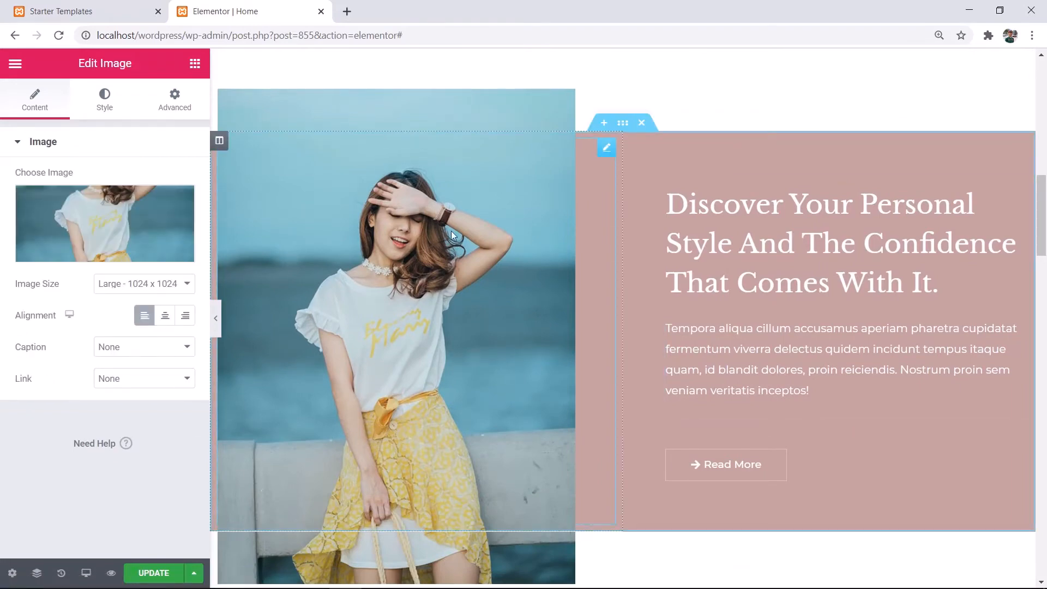
mouse_move(125, 218)
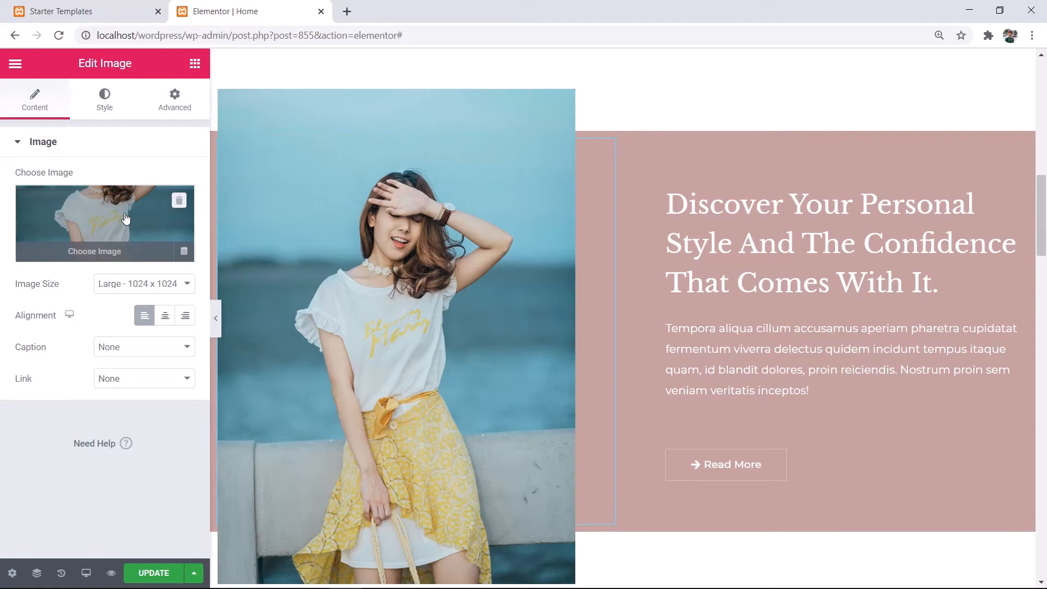
click(106, 254)
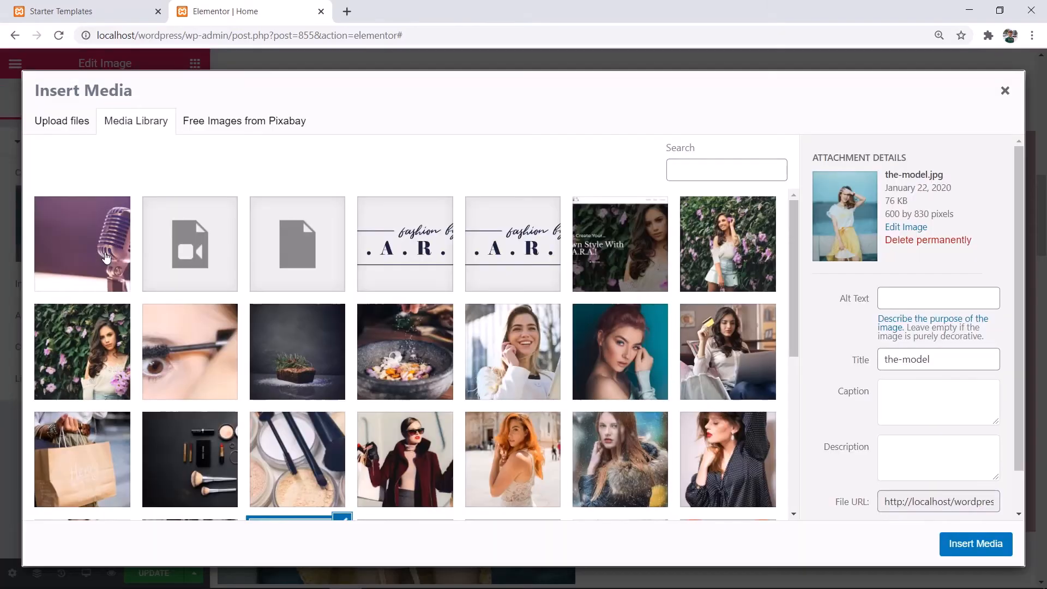
click(83, 134)
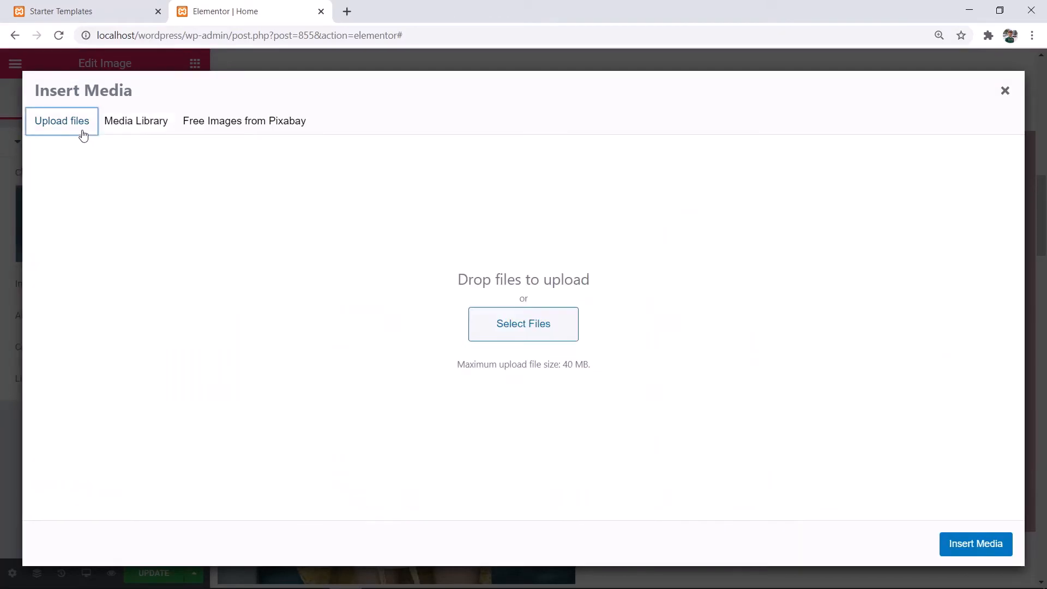
click(564, 337)
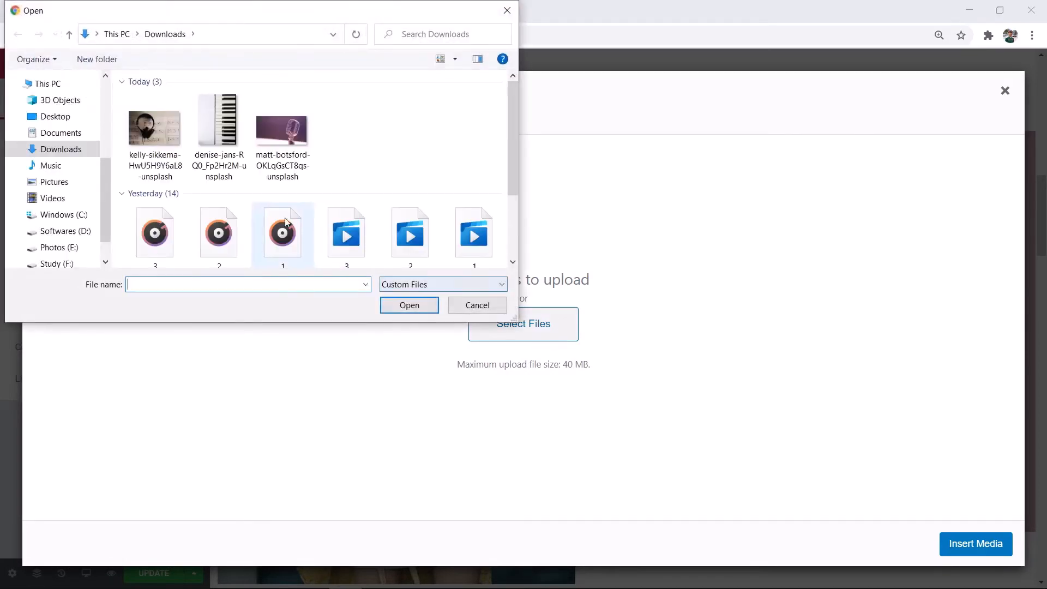
click(241, 132)
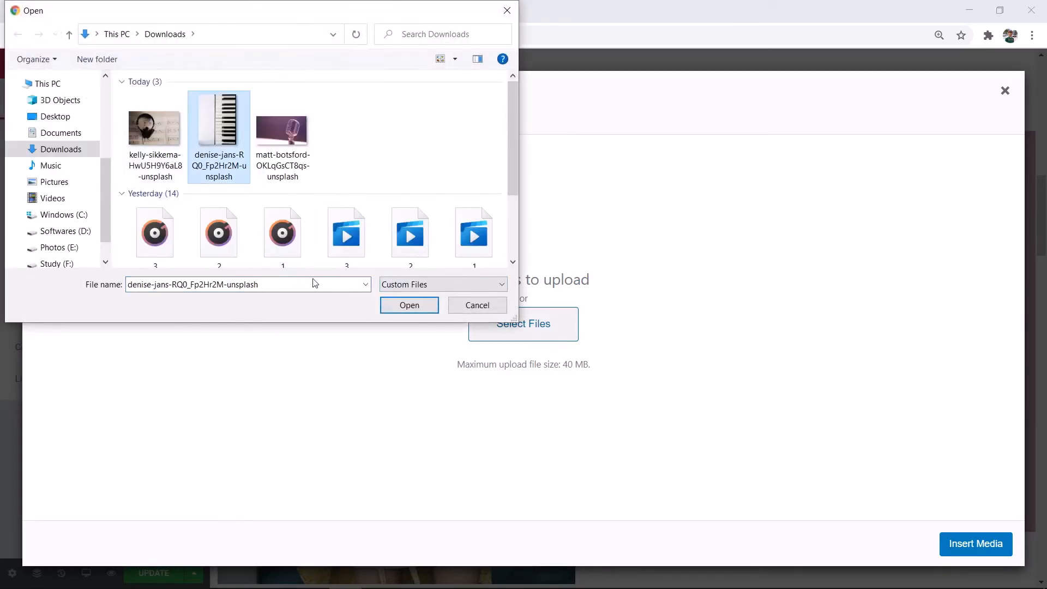
click(392, 305)
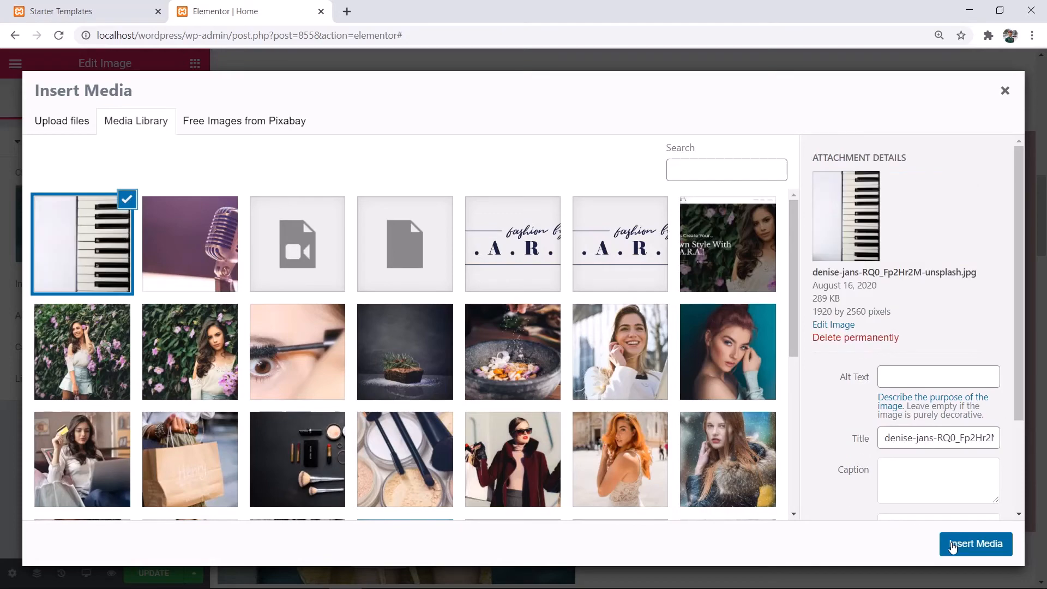
click(975, 543)
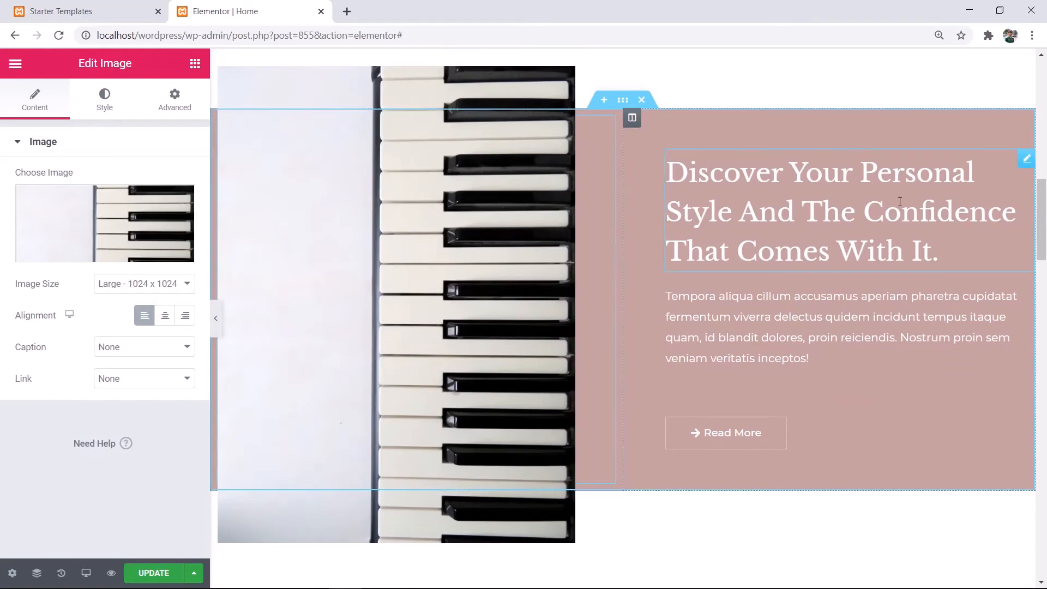
- Change the heading beside the piano image to "Discover Your Personal Talent and the Confidence That Comes with It."
click(725, 218)
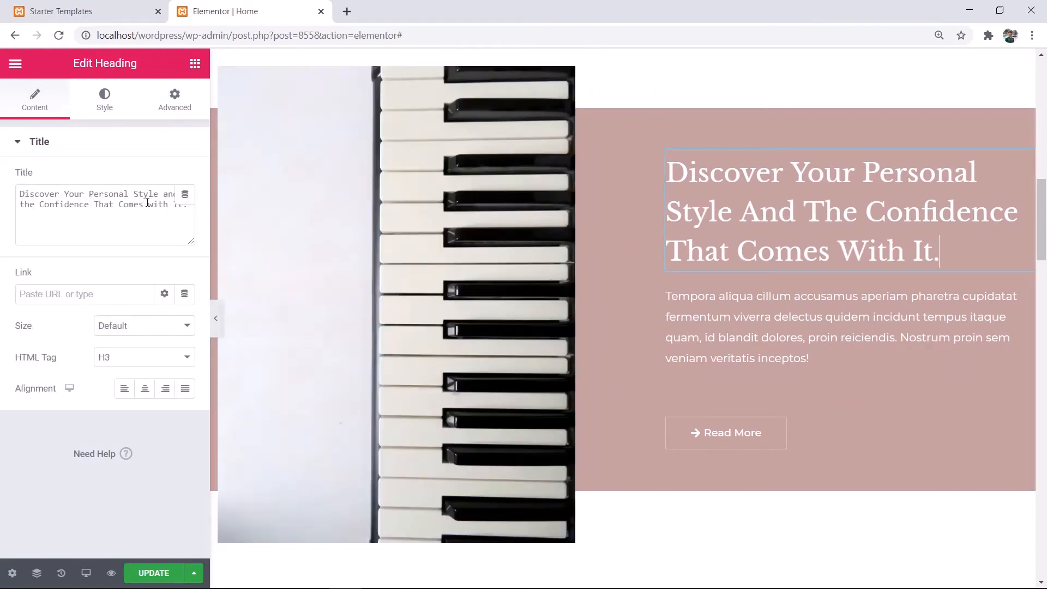
click(166, 194)
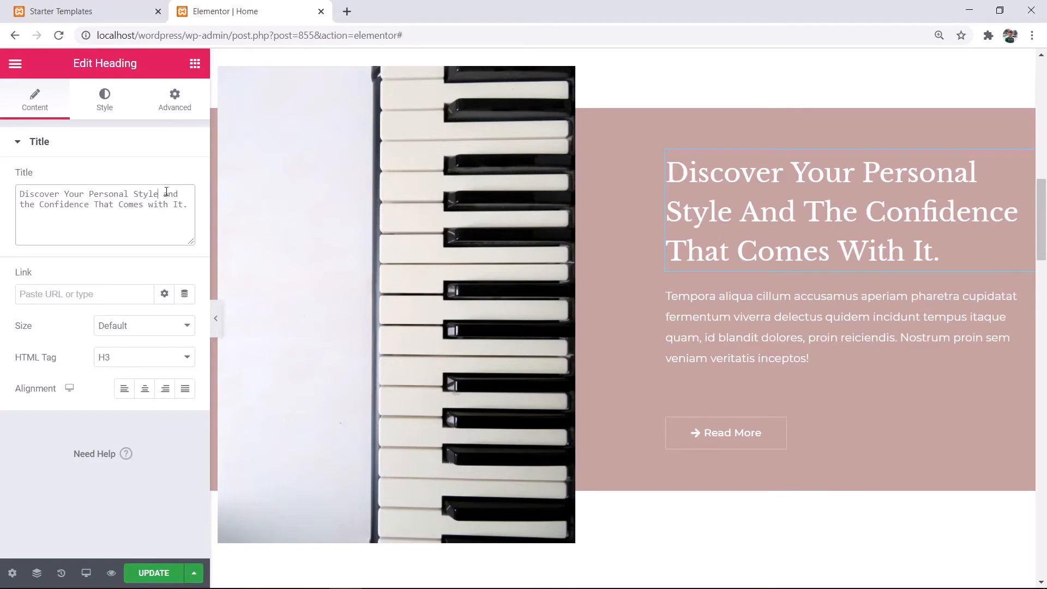
key(BackSpace)
key(BackSpace)
key(BackSpace)
key(BackSpace)
key(BackSpace)
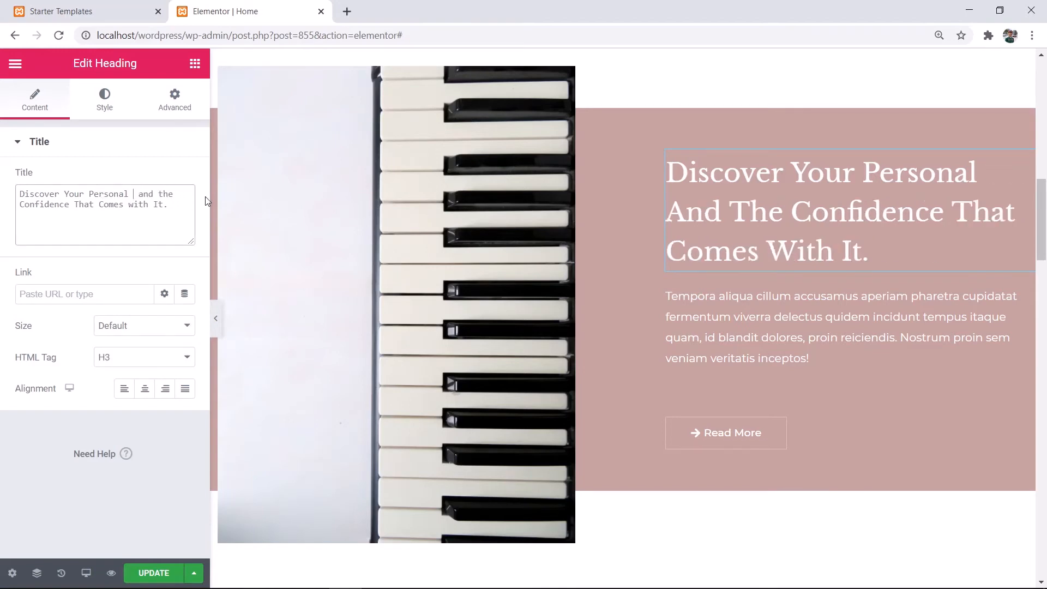
text(Talent)
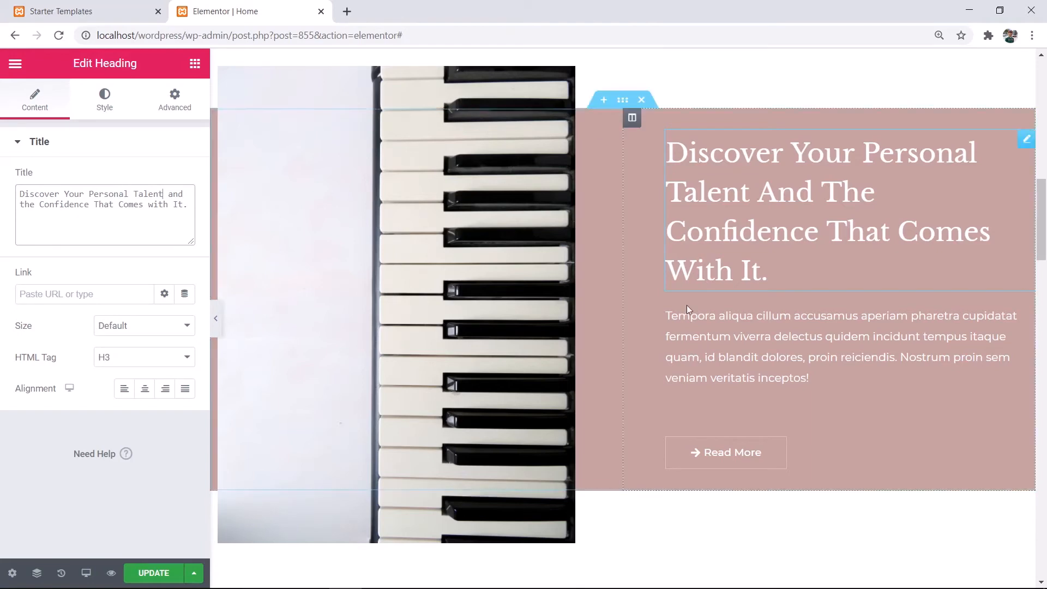
- Replace the placeholder text under that heading with the quote from "Musical training is a more potent instrument than any other" to "places of the soul."
click(817, 382)
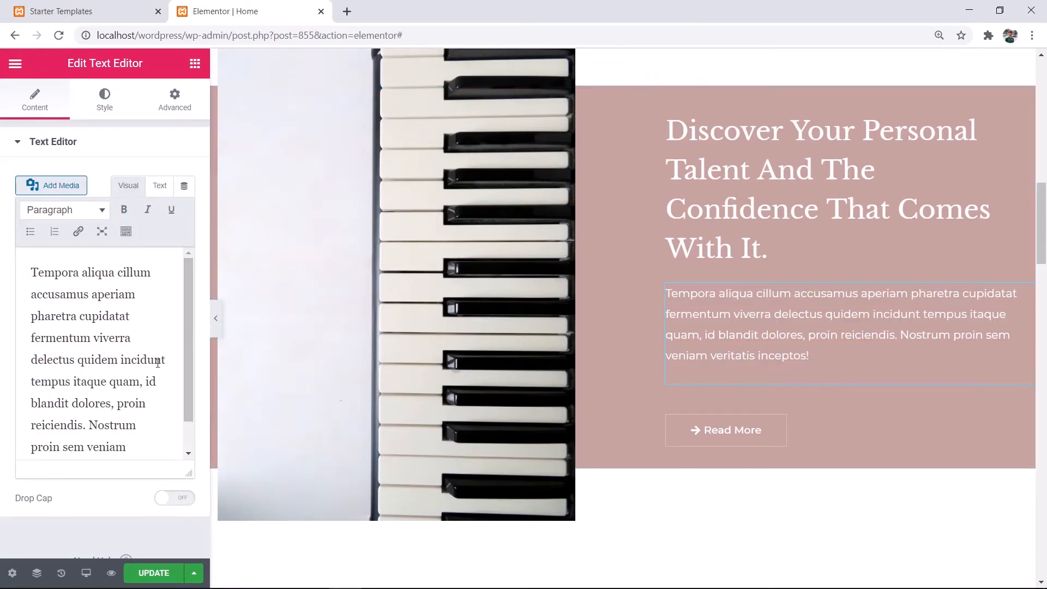
scroll(157, 363, down, 1)
drag(146, 451, 0, 217)
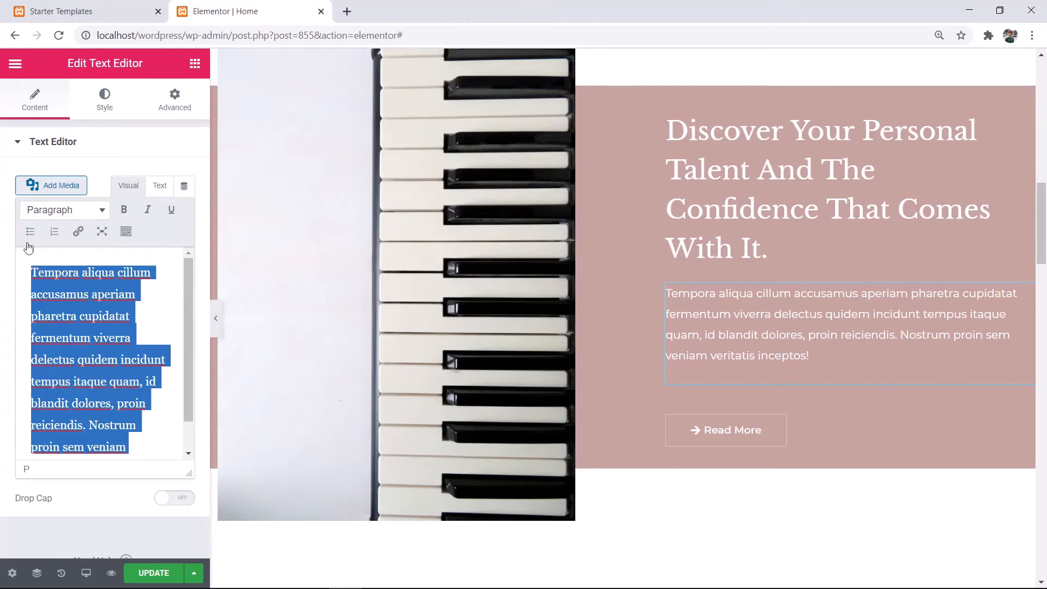
text(Musical training is a more potent instrument than any other, because rhythm and harmony find their way into the inward places of the soul.")
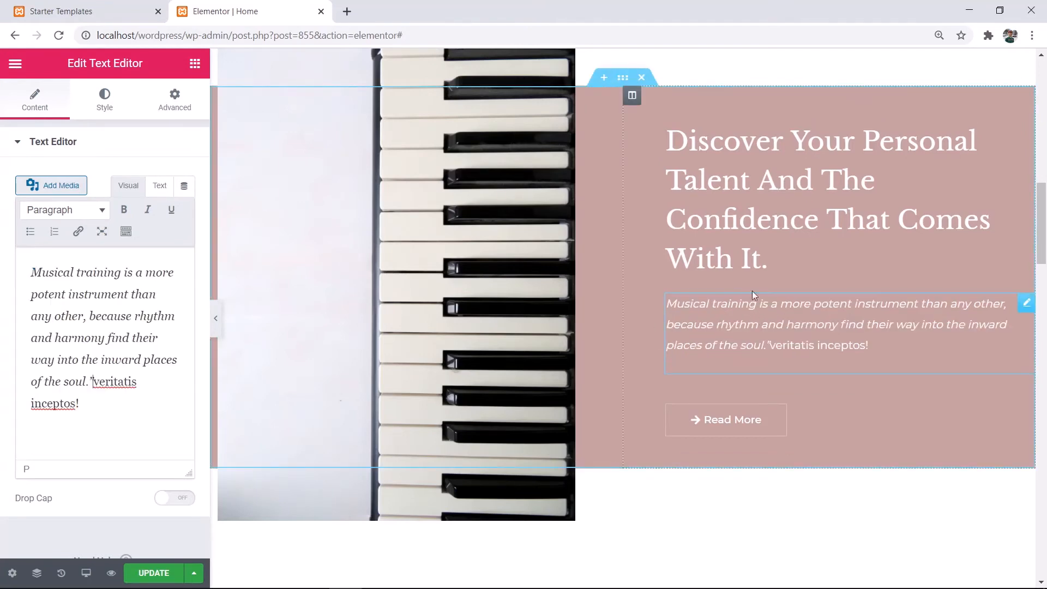
- Delete the Read More button below the musical training quote
click(758, 419)
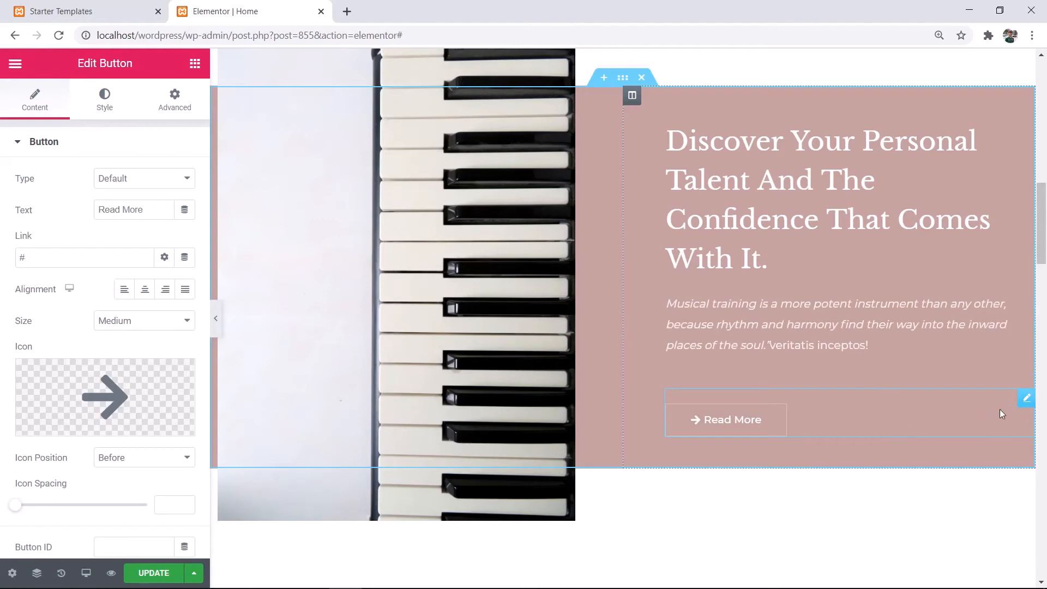
right_click(902, 411)
click(931, 573)
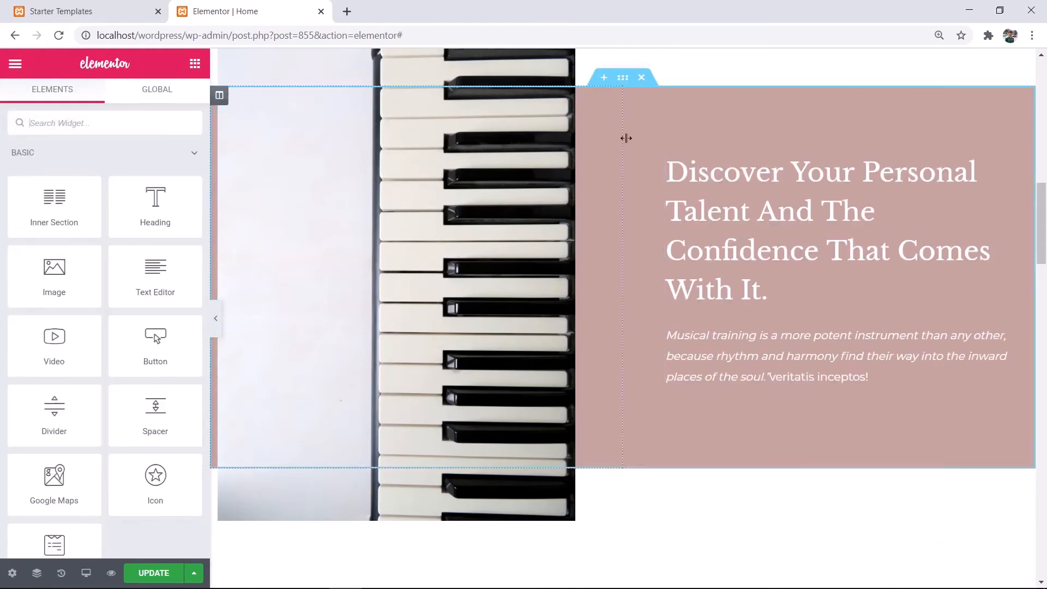
- Replace the small heading "Services for All Age Women" with "Learning and education has no age limits"
scroll(633, 270, down, 2)
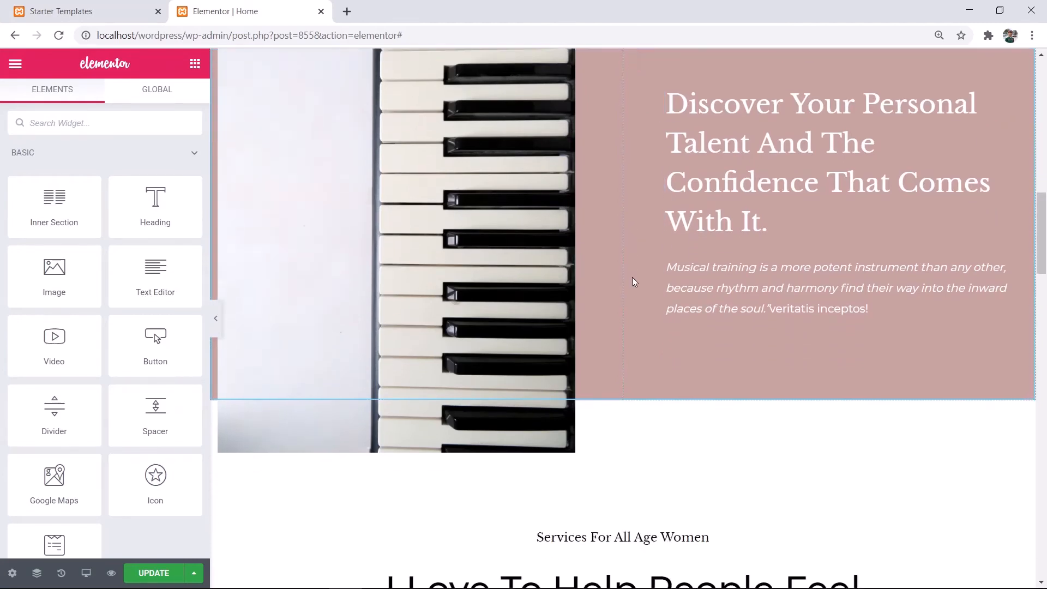
scroll(633, 279, down, 3)
click(711, 355)
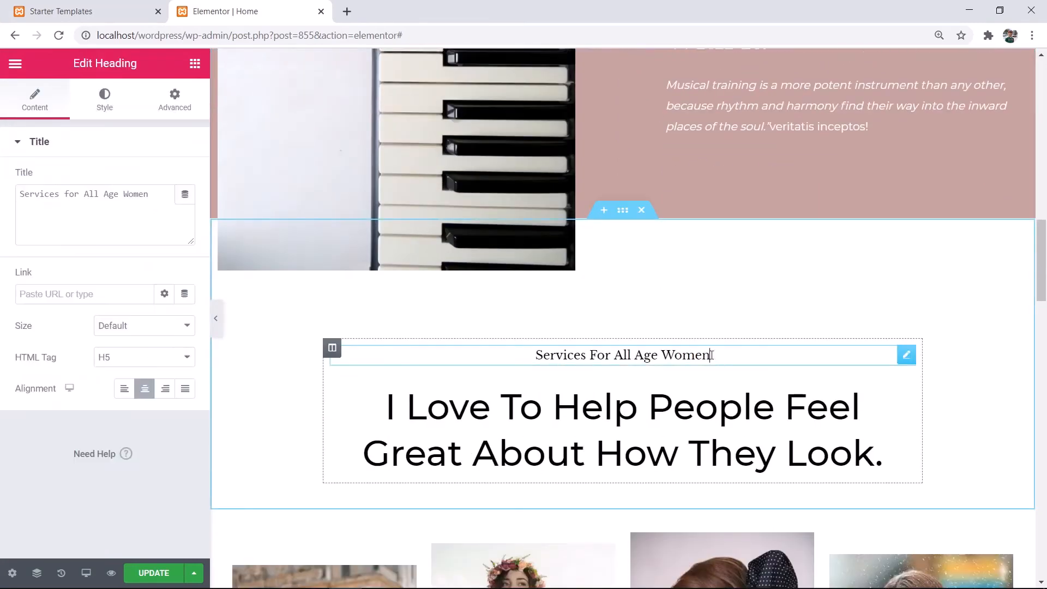
key(BackSpace)
key(BackSpace)
key(BackSpace)
key(BackSpace)
key(BackSpace)
key(BackSpace)
key(BackSpace)
key(BackSpace)
key(BackSpace)
key(BackSpace)
key(BackSpace)
key(BackSpace)
key(BackSpace)
key(BackSpace)
key(BackSpace)
key(BackSpace)
key(BackSpace)
key(BackSpace)
key(BackSpace)
key(BackSpace)
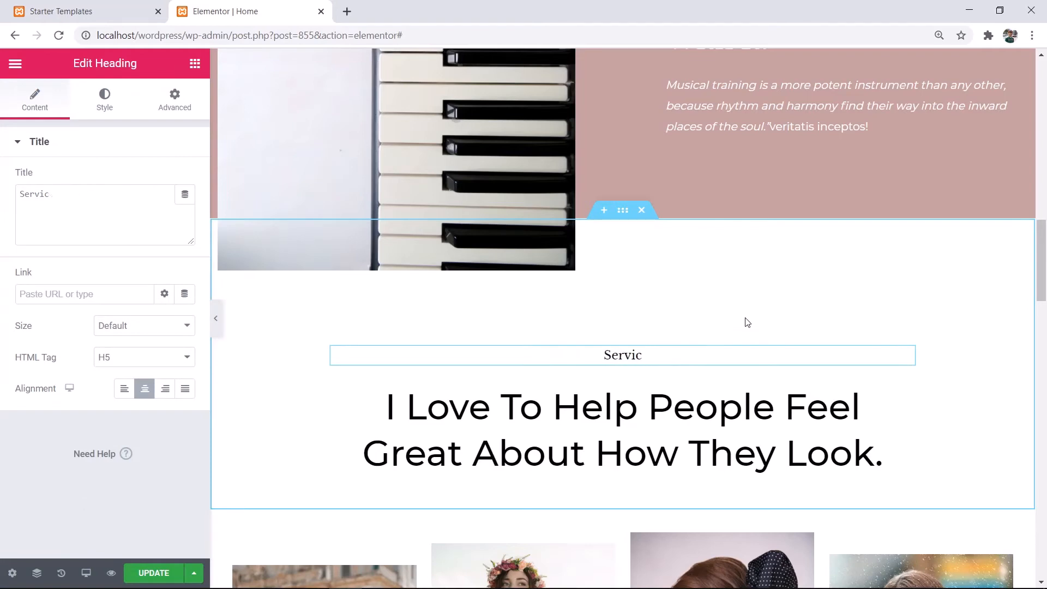
key(BackSpace)
key(BackSpace)
key(BackSpace)
key(BackSpace)
key(BackSpace)
key(BackSpace)
click(118, 196)
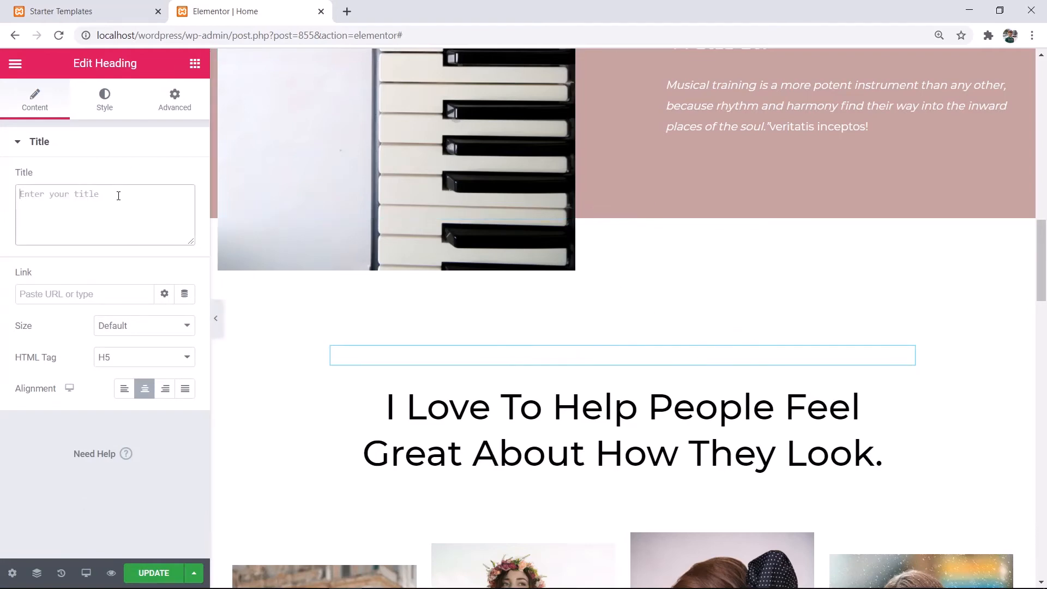
text(Learning and )
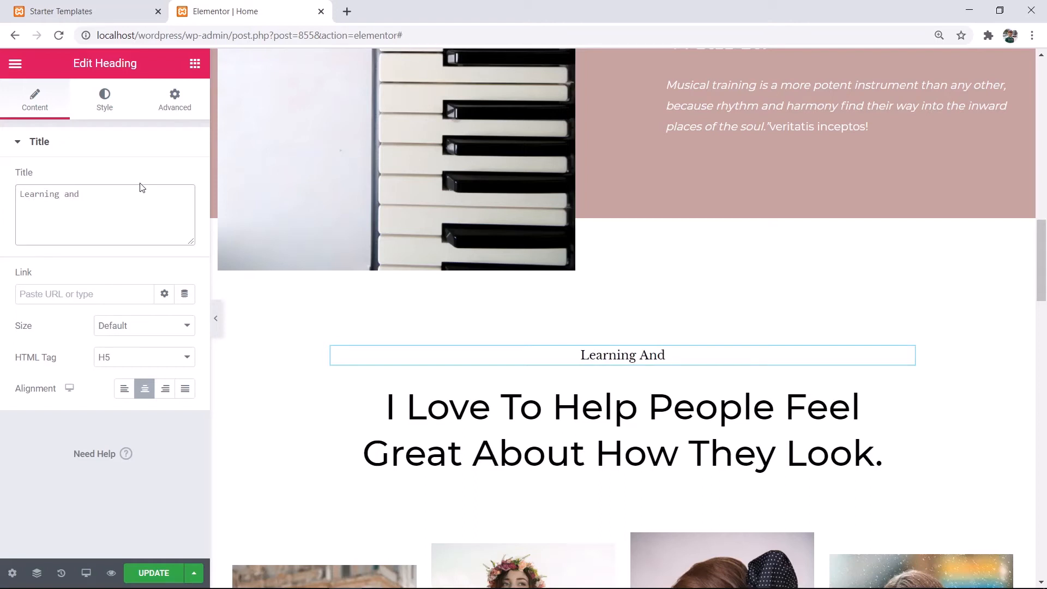
text(edu)
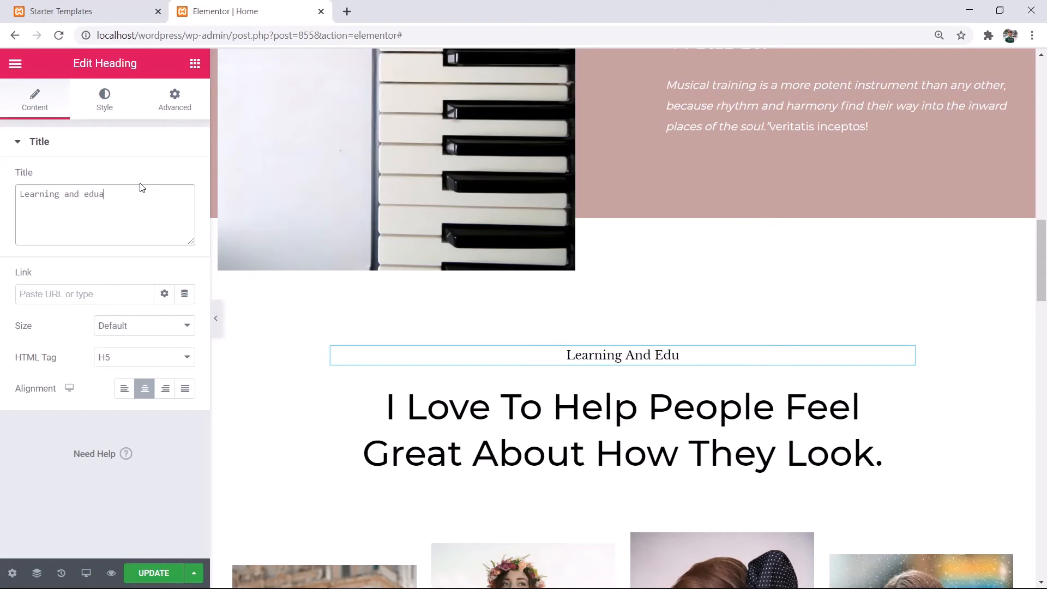
text(a)
key(BackSpace)
text(cation)
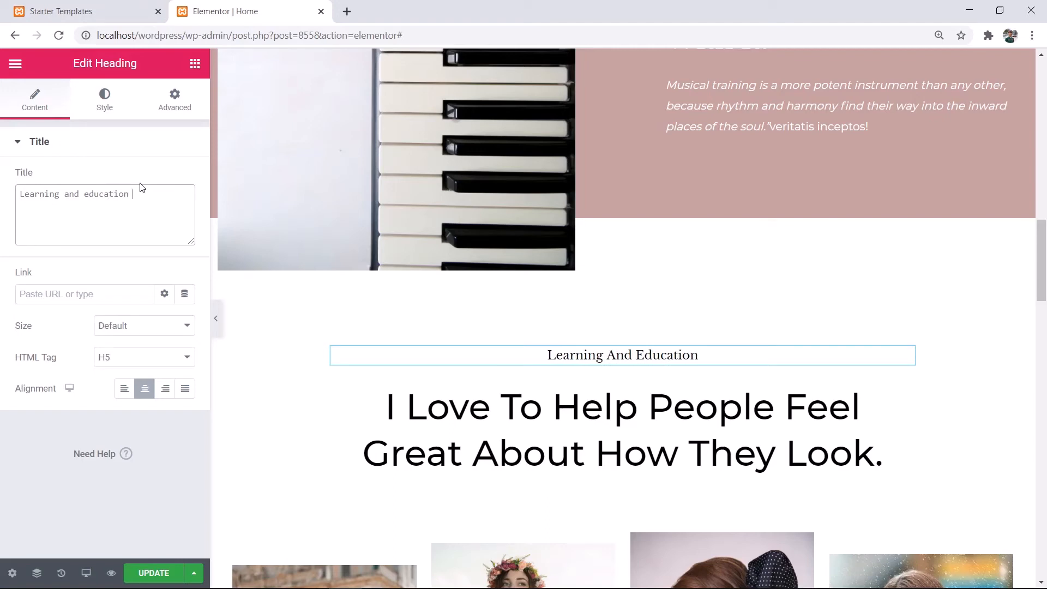
text( has no age lim)
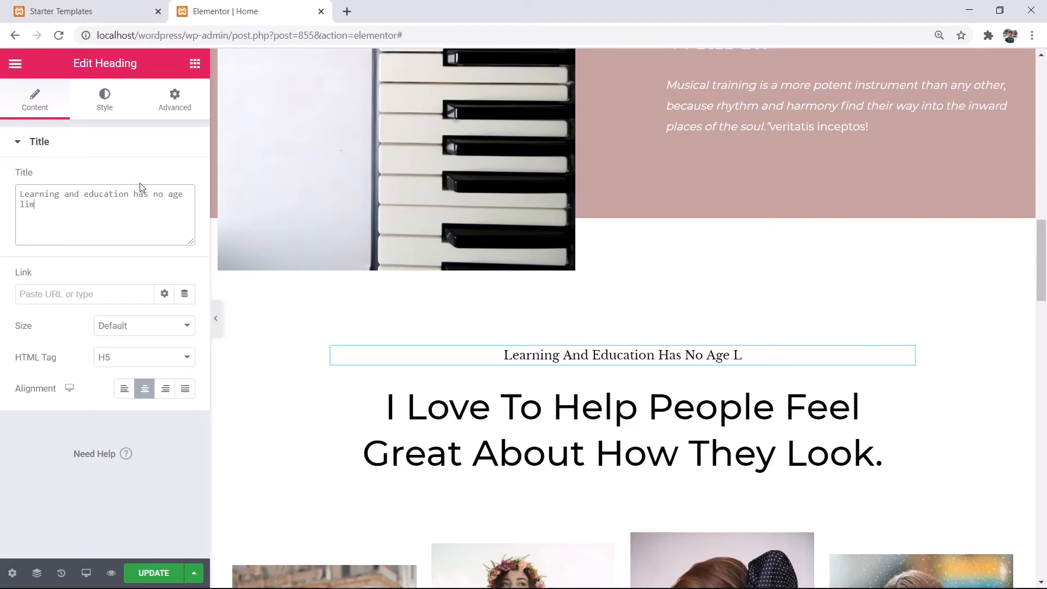
text(its)
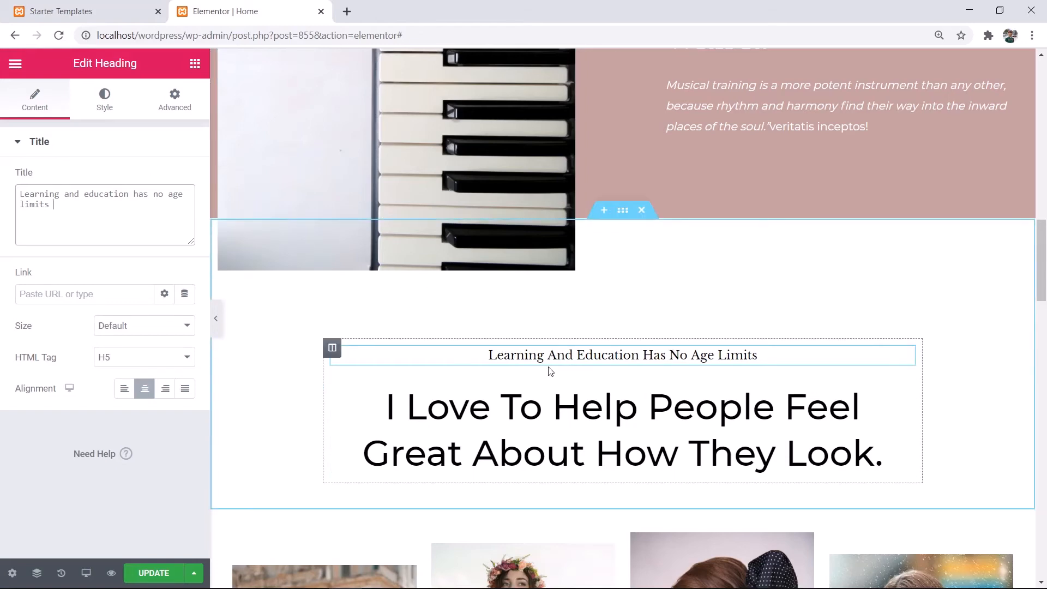
- Replace the heading "I Love To Help People Feel Great About How They Look." with a copy of "When you sing with love, everyone will listen..."
scroll(550, 371, down, 1)
scroll(773, 316, up, 4)
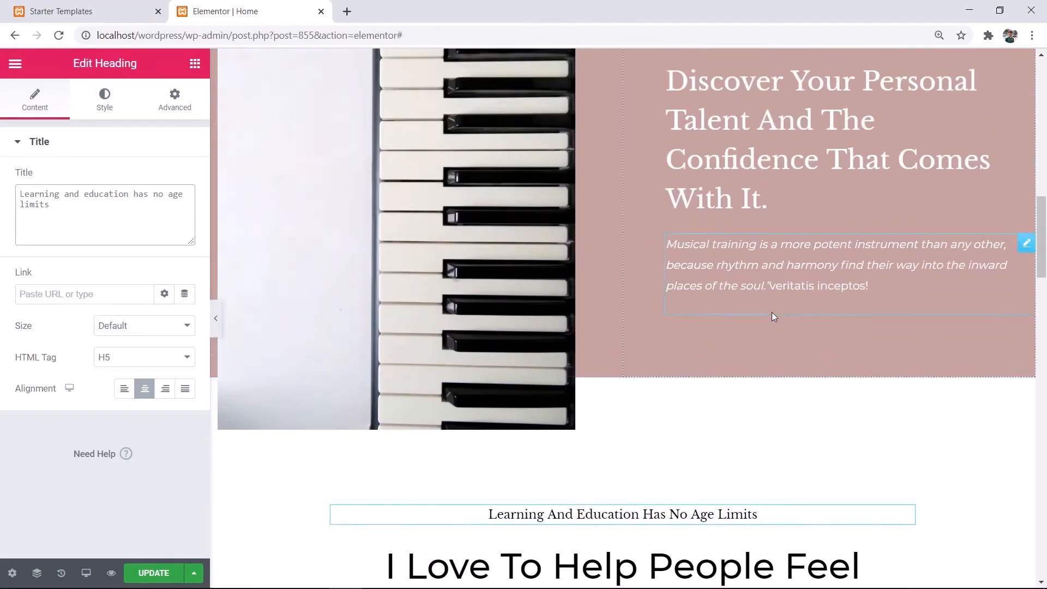
scroll(771, 312, up, 6)
click(611, 233)
drag(175, 238, 2, 150)
key(ctrl+c)
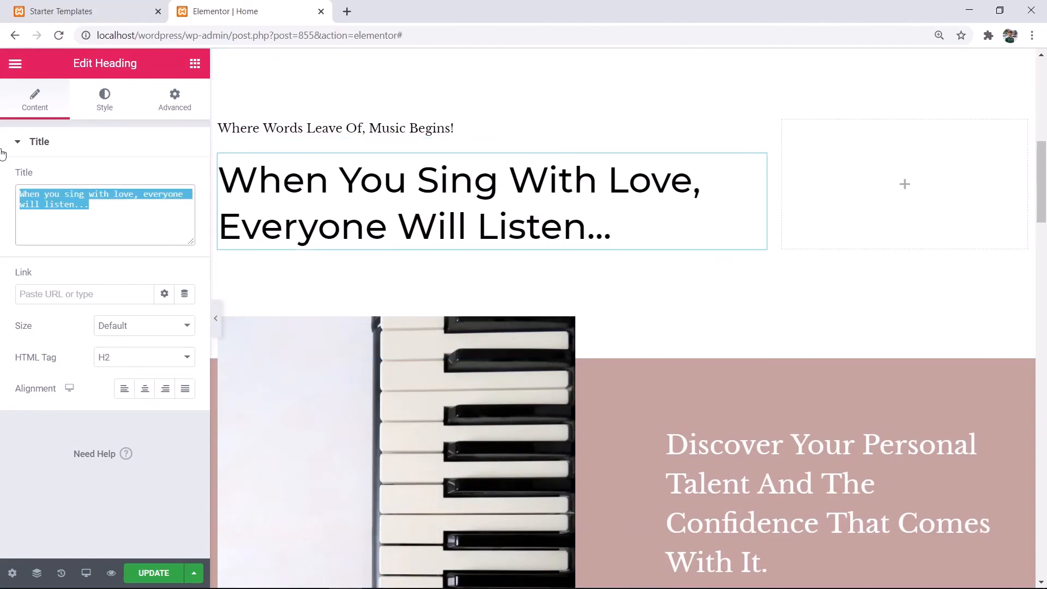
scroll(591, 341, down, 13)
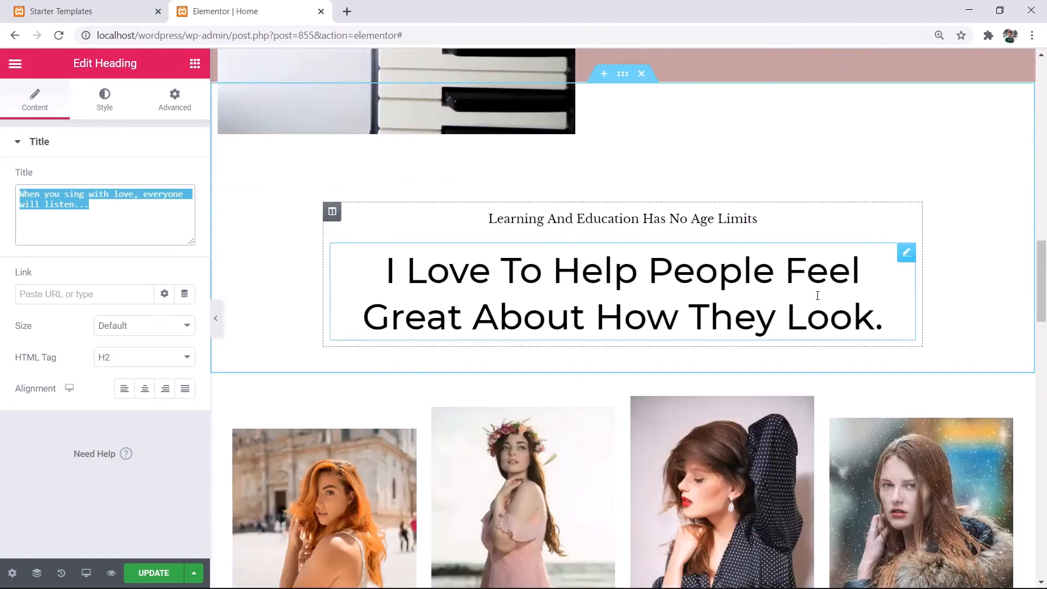
click(818, 296)
drag(125, 223, 3, 195)
key(ctrl+v)
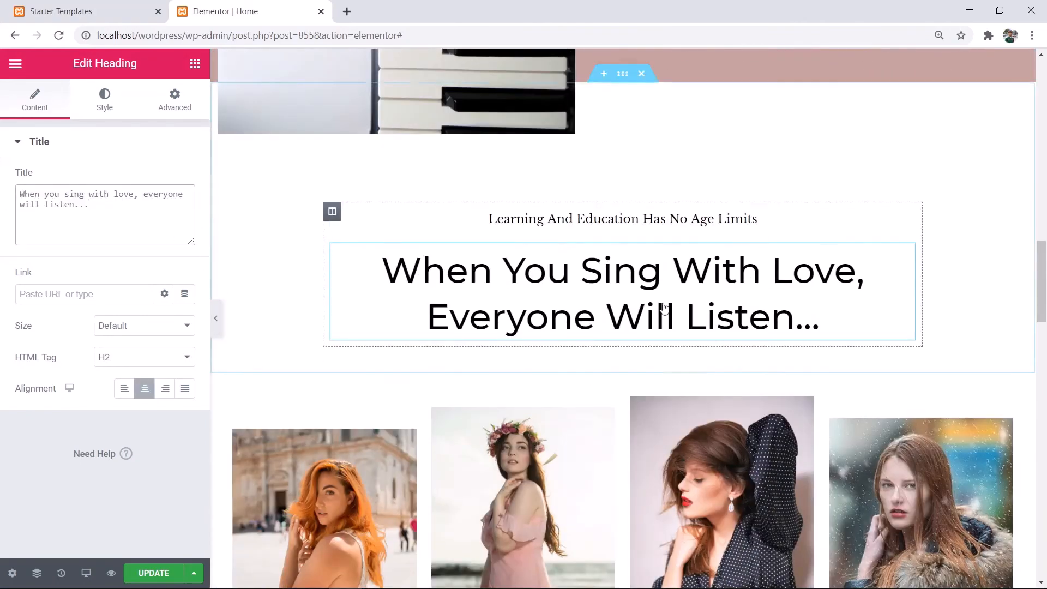
- Delete the section with the four portrait photos of women below the large heading
scroll(599, 303, down, 3)
scroll(682, 283, down, 1)
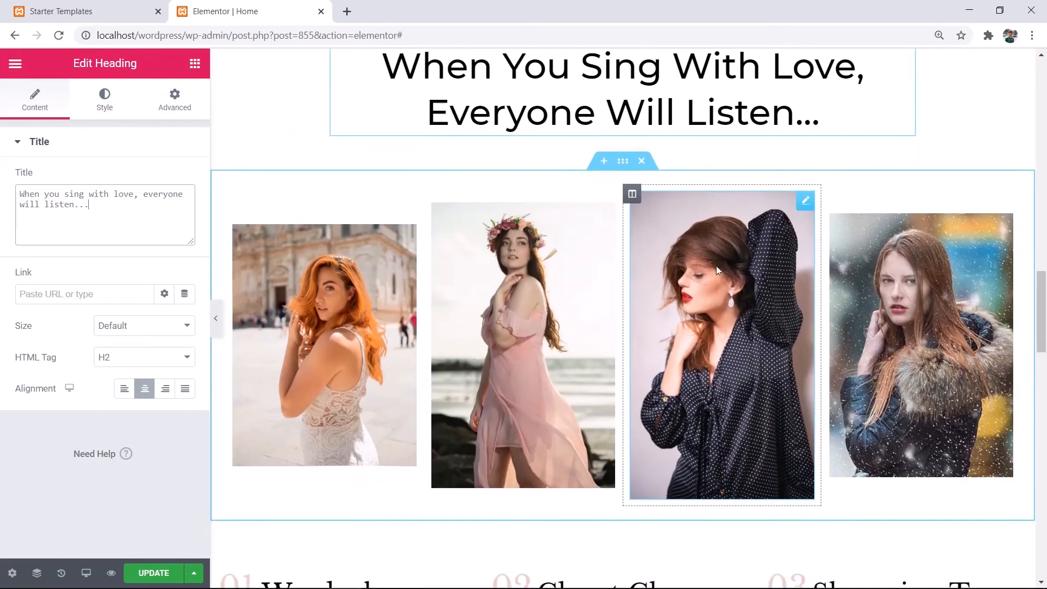
click(641, 161)
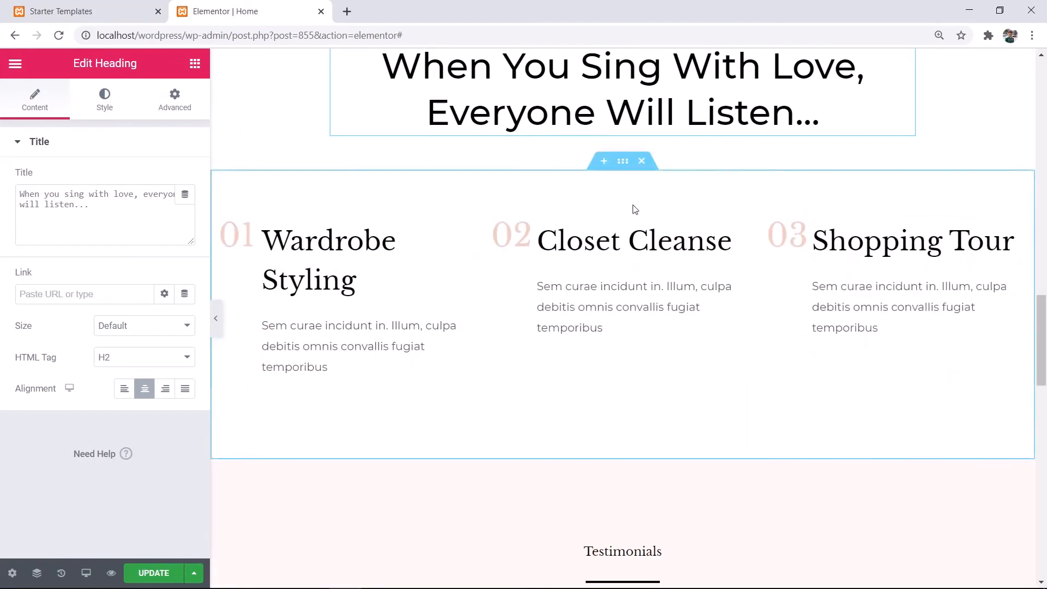
- Delete the three-column section with Wardrobe Styling, Closet Cleanse and Shopping Tour
click(641, 160)
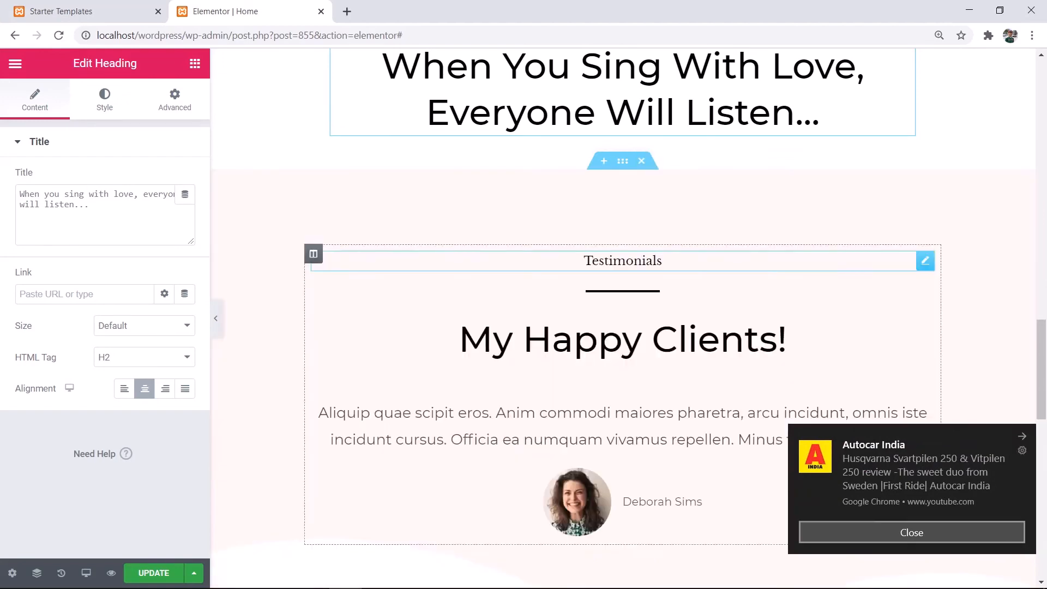
click(895, 540)
scroll(605, 390, up, 1)
scroll(605, 390, down, 1)
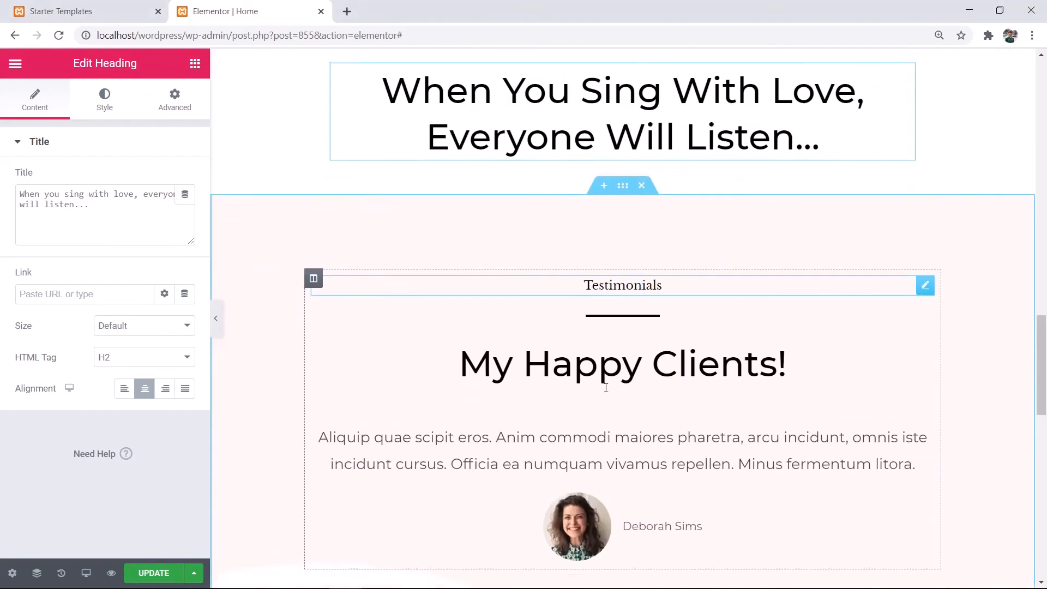
- Delete the "My Happy Clients!" testimonials section and the brand logos section below the large heading
scroll(516, 255, up, 2)
scroll(575, 325, down, 4)
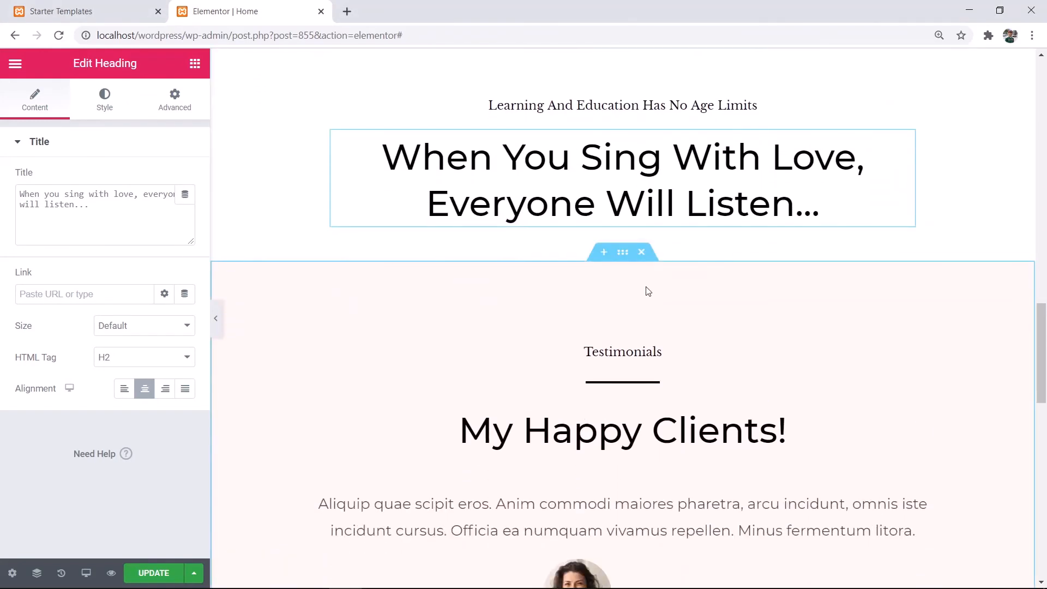
click(641, 116)
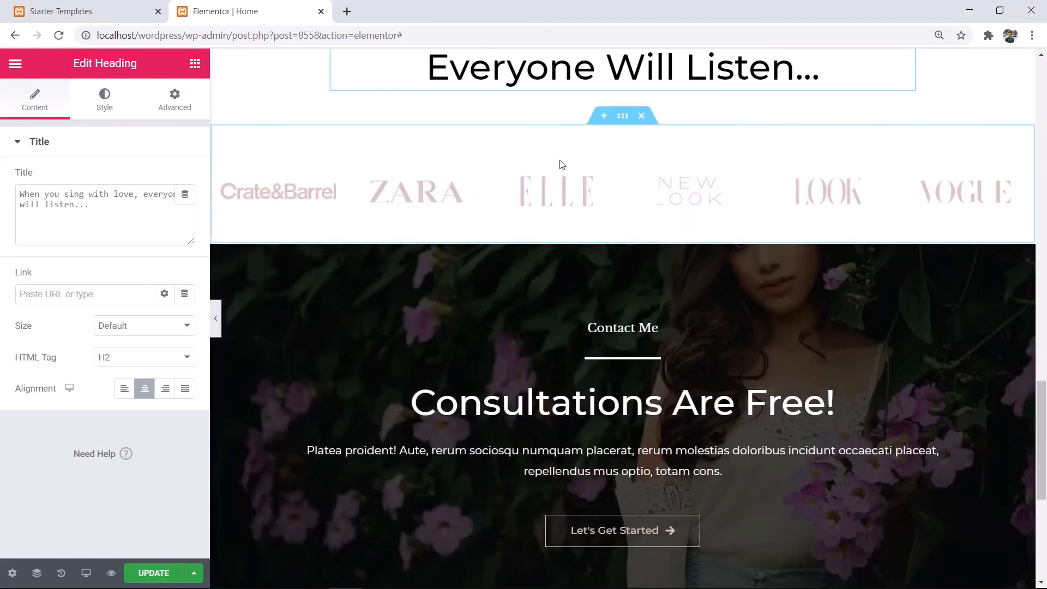
click(642, 117)
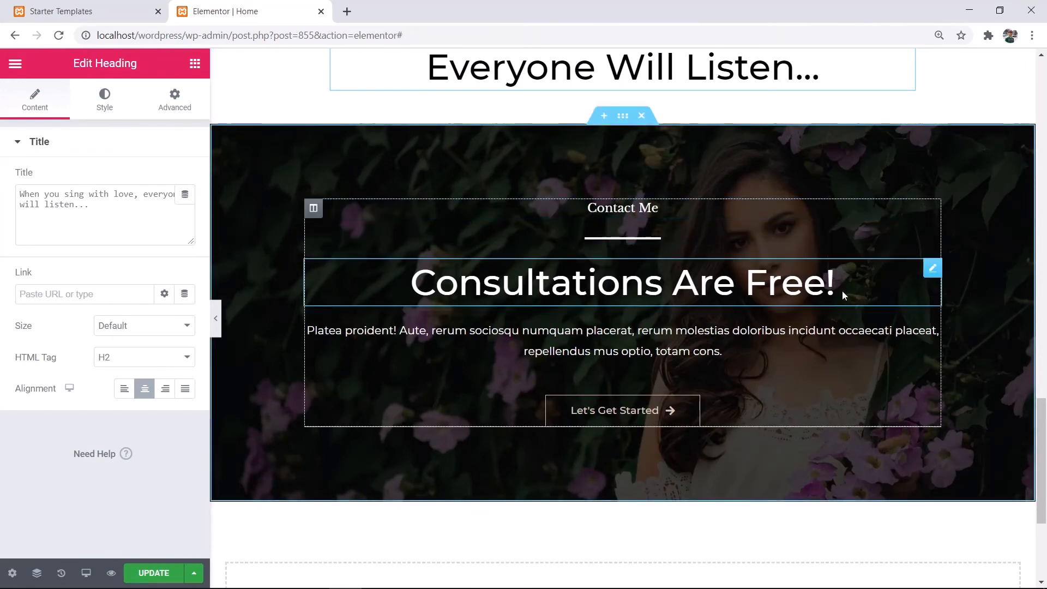
- Replace the heading "Consultations Are Free!" in the Contact Me section with "let's learn together"
click(932, 267)
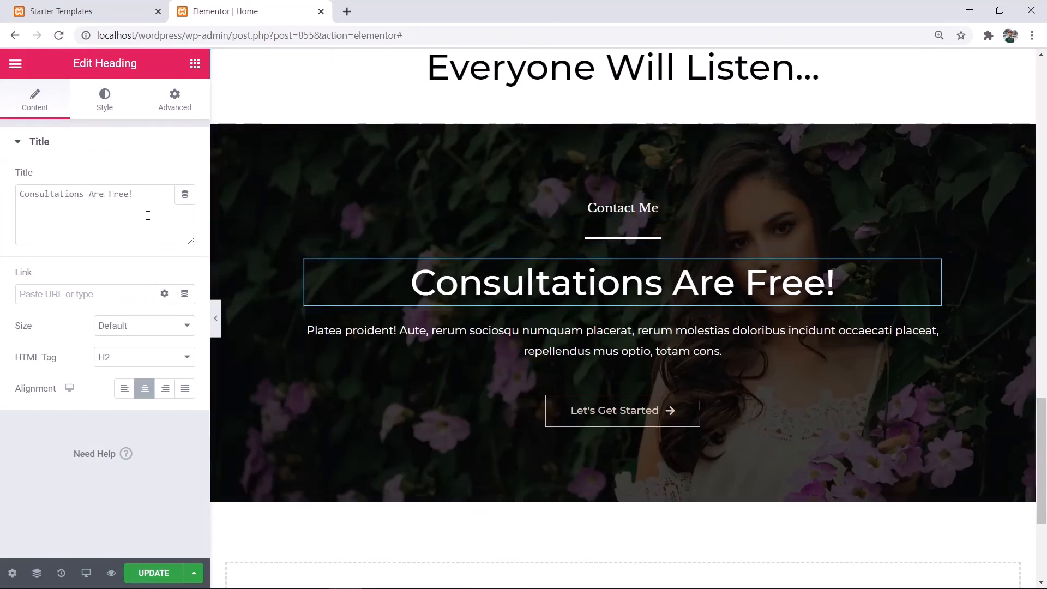
drag(135, 195, 7, 184)
text(let's learn together)
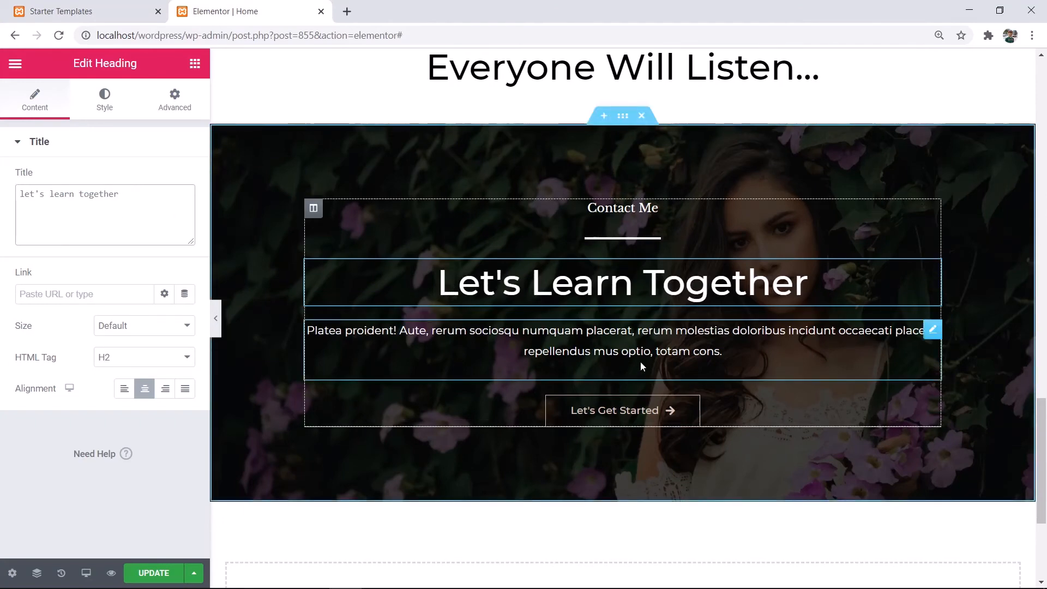
- Replace the placeholder paragraph in the Contact Me section with a copy of the musical training quote from the piano section
click(720, 352)
scroll(650, 345, up, 7)
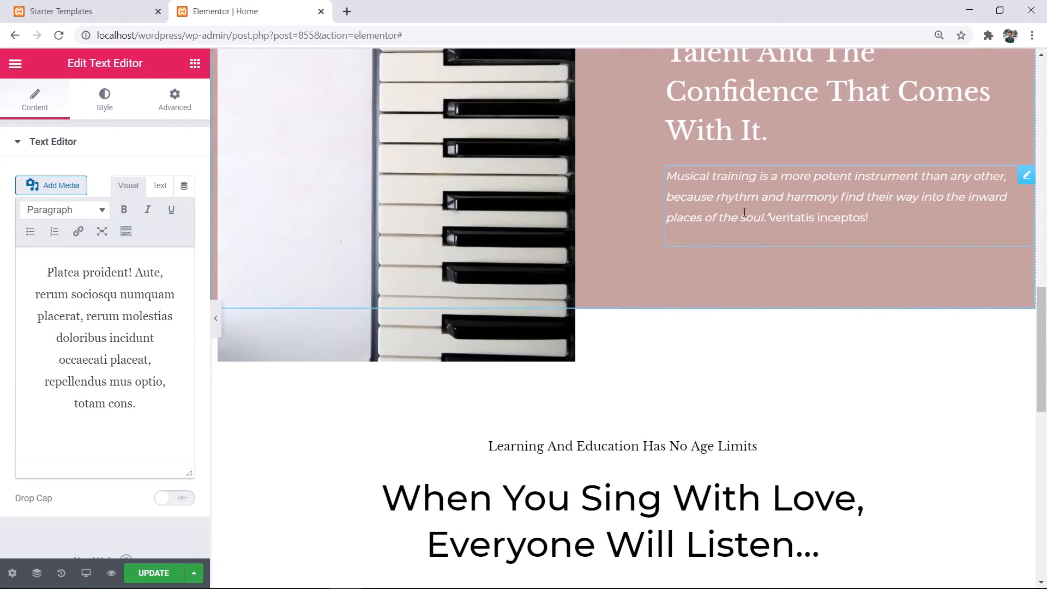
click(744, 212)
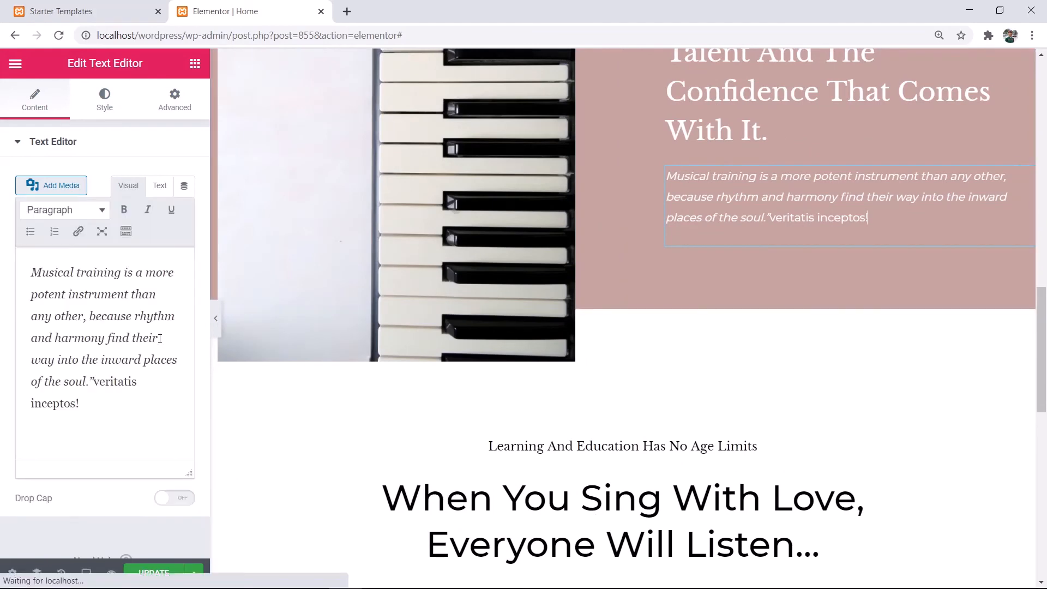
drag(115, 415, 1, 266)
key(ctrl+c)
scroll(612, 358, down, 7)
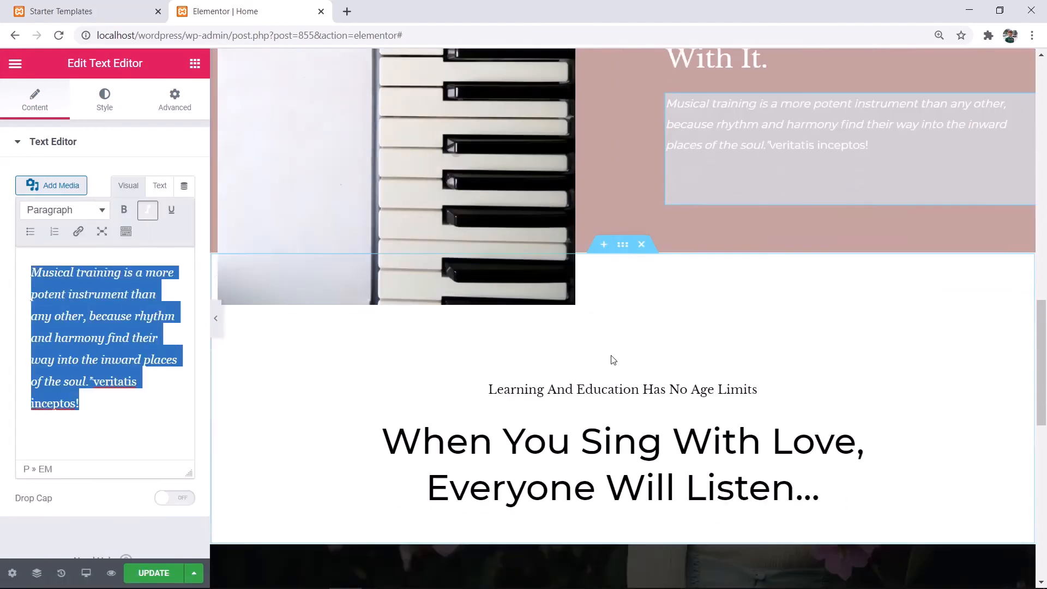
scroll(673, 301, down, 2)
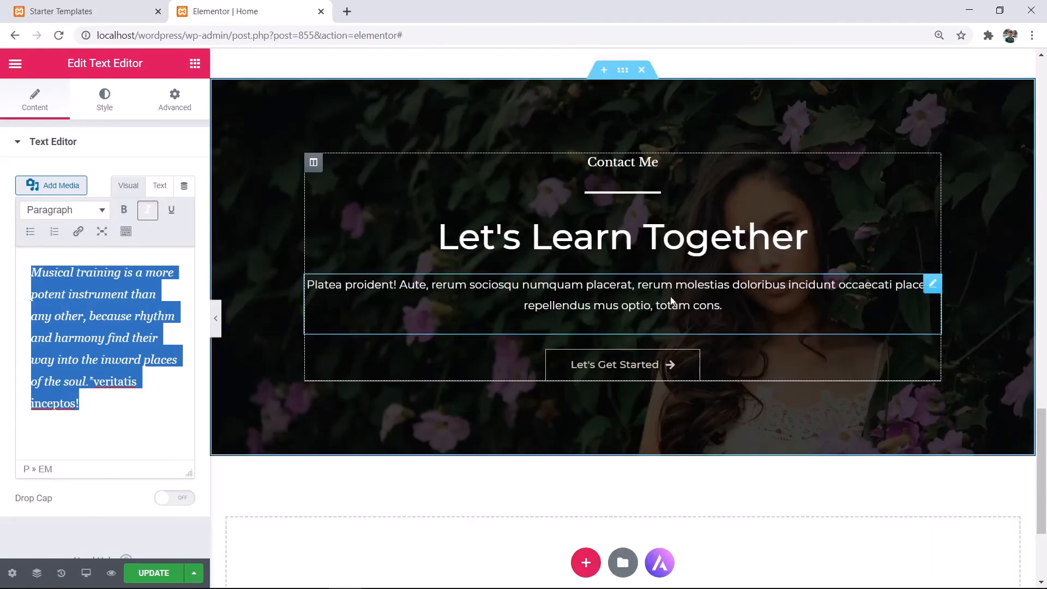
click(673, 302)
drag(145, 417, 2, 268)
key(ctrl+v)
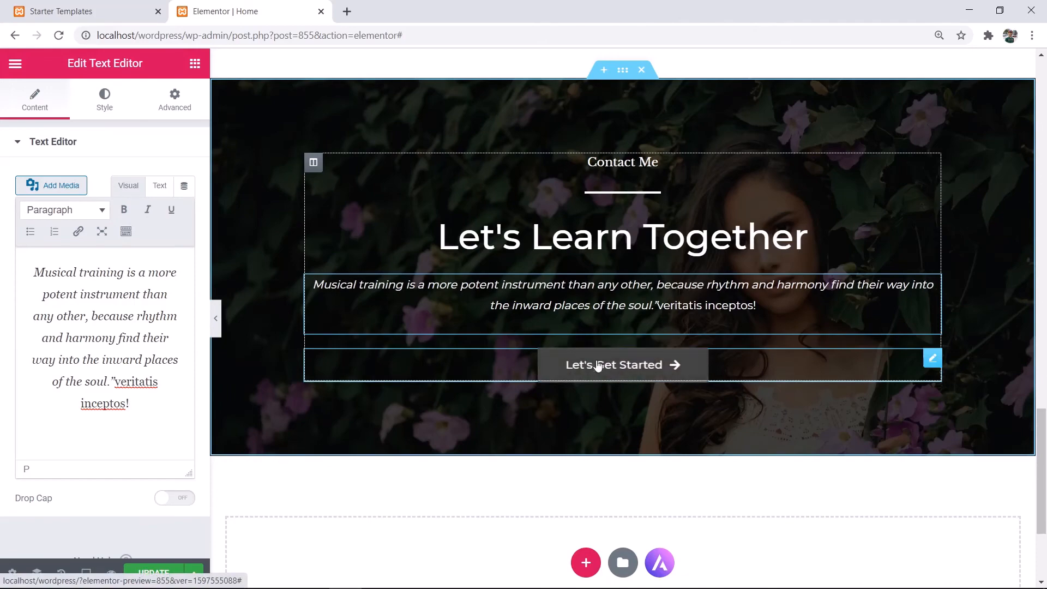
- Review the page at full width from the Contact Me section up to the hero banner, checking how the headings wrap
scroll(428, 363, down, 3)
scroll(449, 369, up, 2)
scroll(431, 366, up, 7)
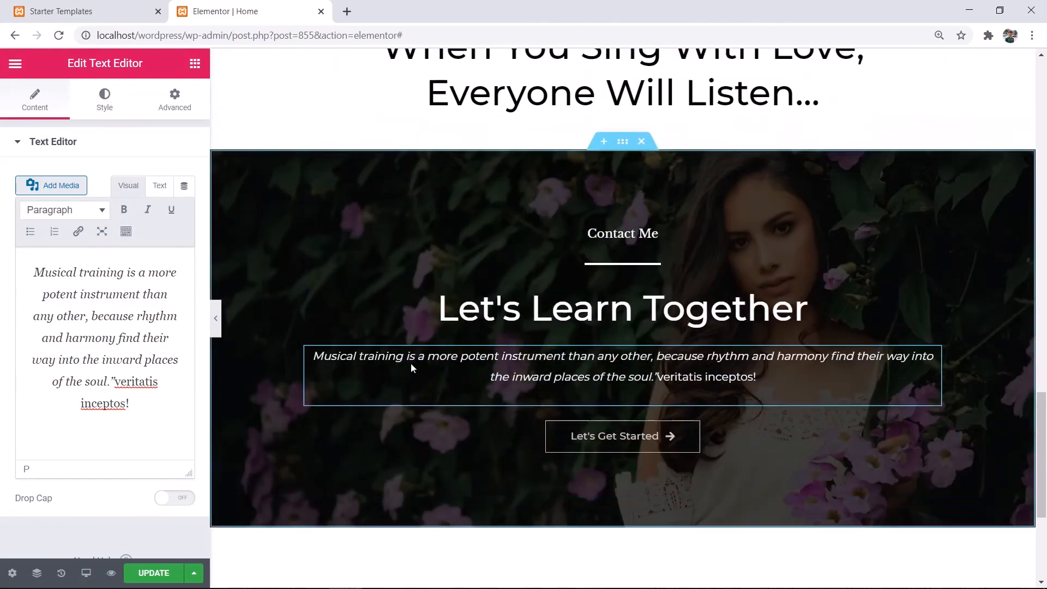
scroll(439, 334, up, 5)
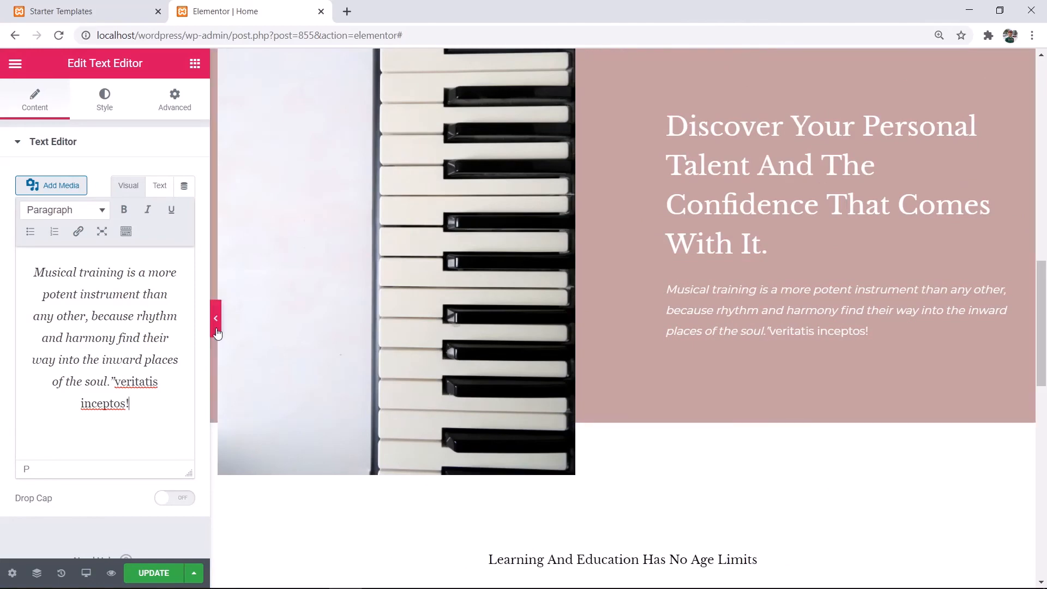
click(217, 332)
scroll(512, 365, up, 5)
scroll(512, 365, up, 10)
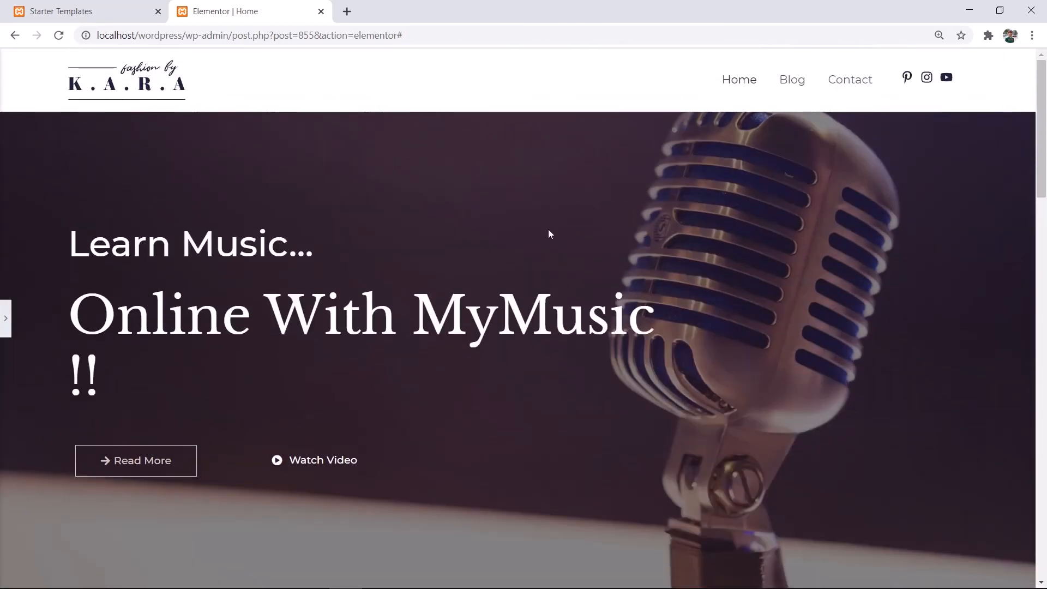
click(7, 320)
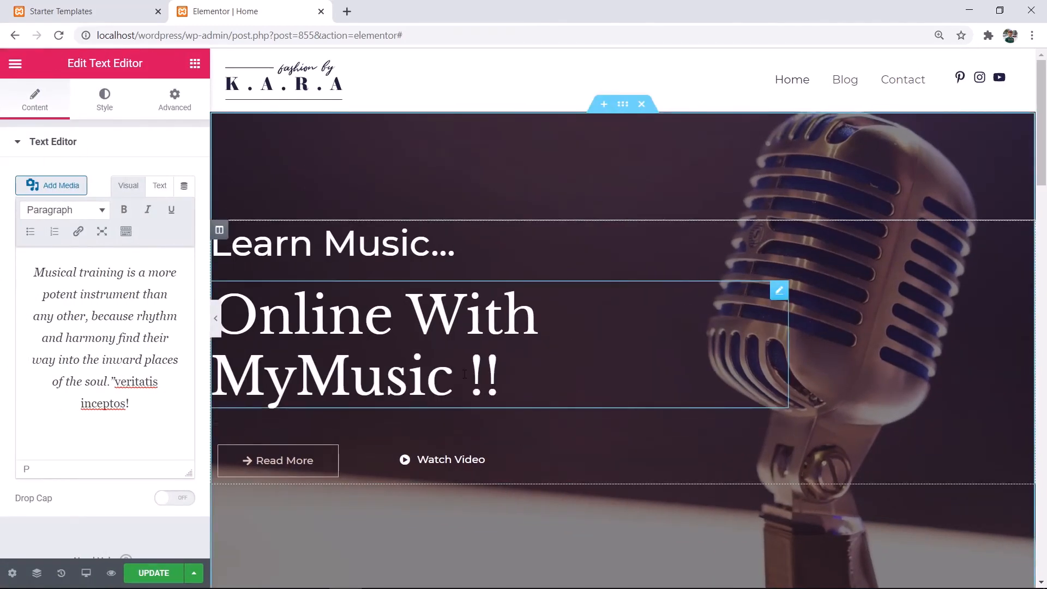
- Set the letter spacing of the hero heading "Online with MyMusic !!" to -1.3 and check it at full width
click(476, 377)
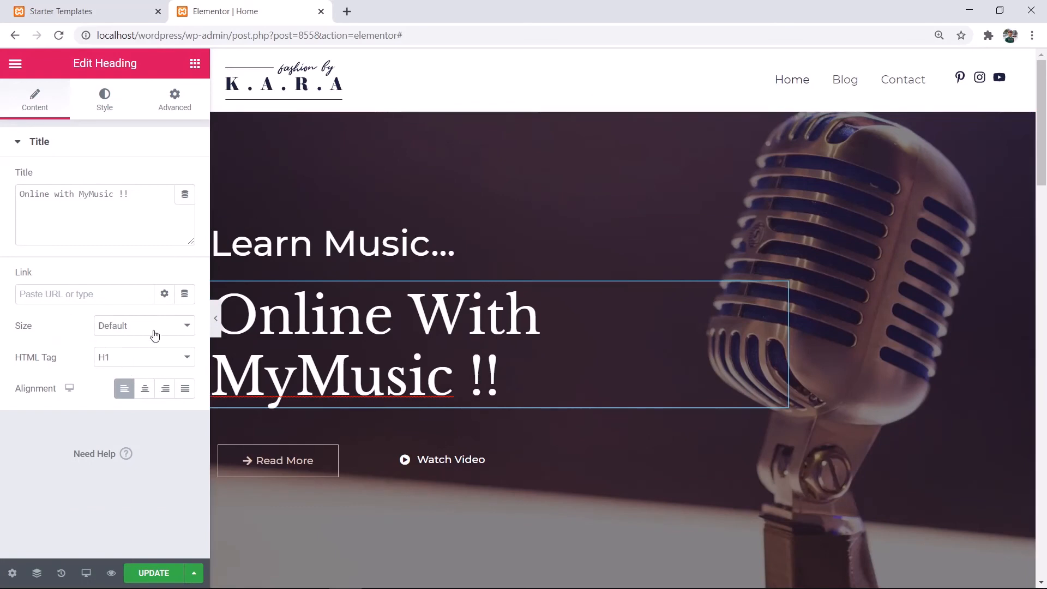
click(100, 114)
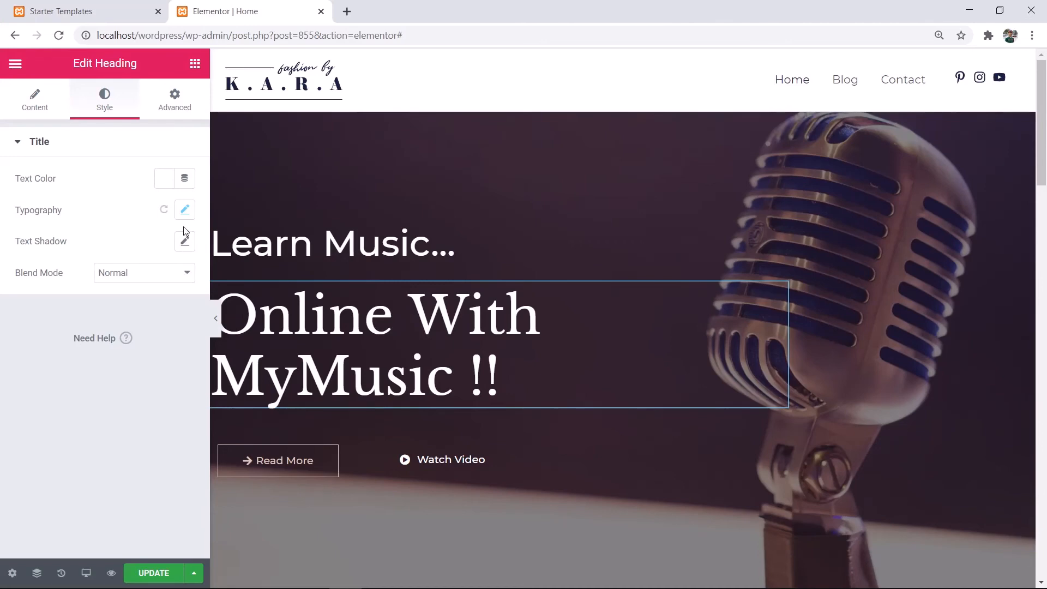
click(184, 211)
scroll(83, 488, down, 1)
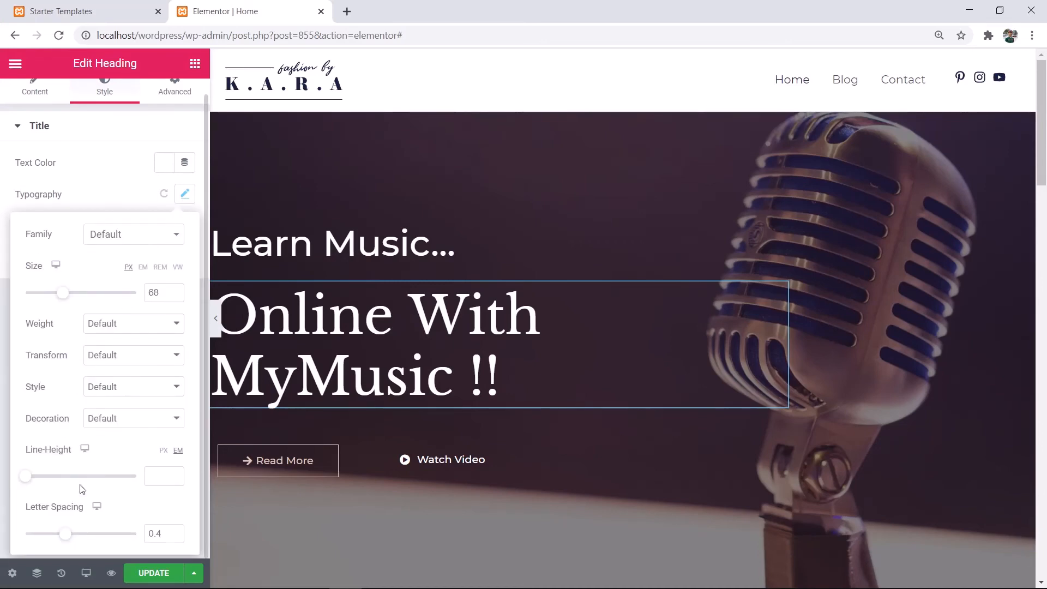
drag(63, 538, 52, 538)
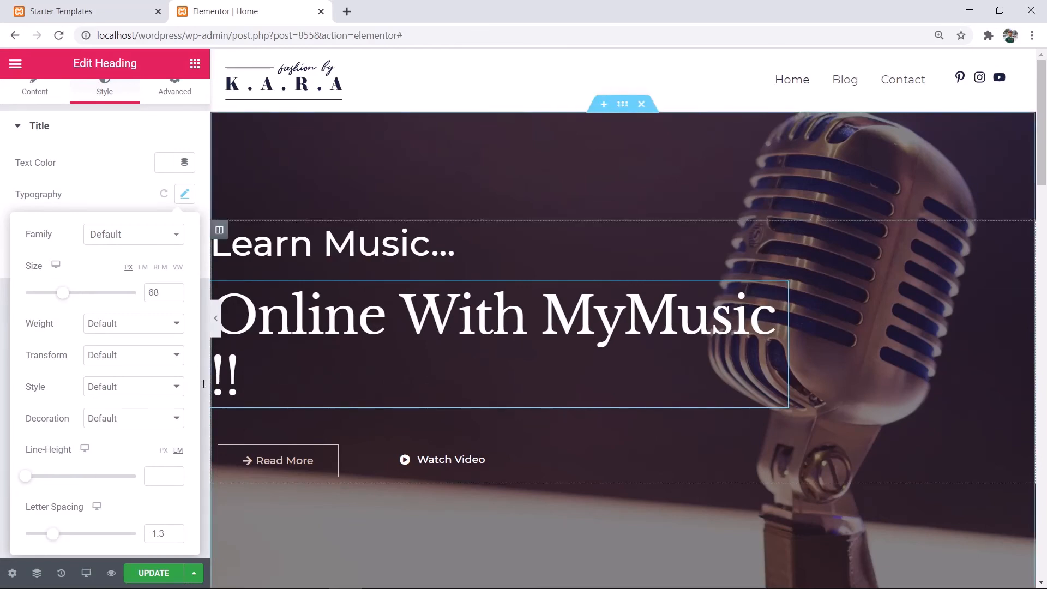
click(214, 326)
click(216, 319)
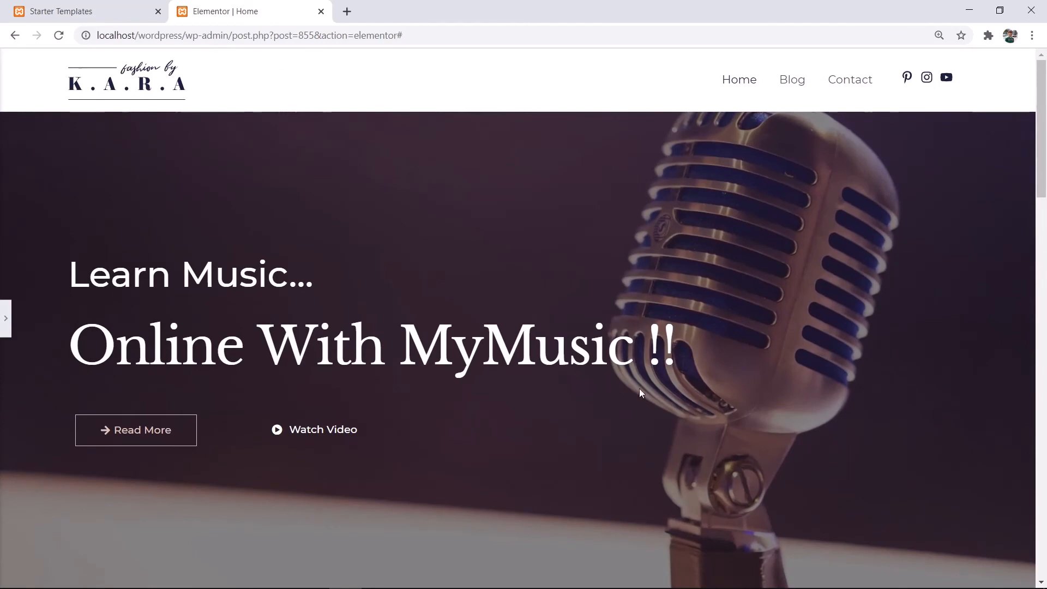
- Replace the Contact Me section's background image with the headphones and sheet music photo uploaded from the Downloads folder
scroll(387, 439, down, 6)
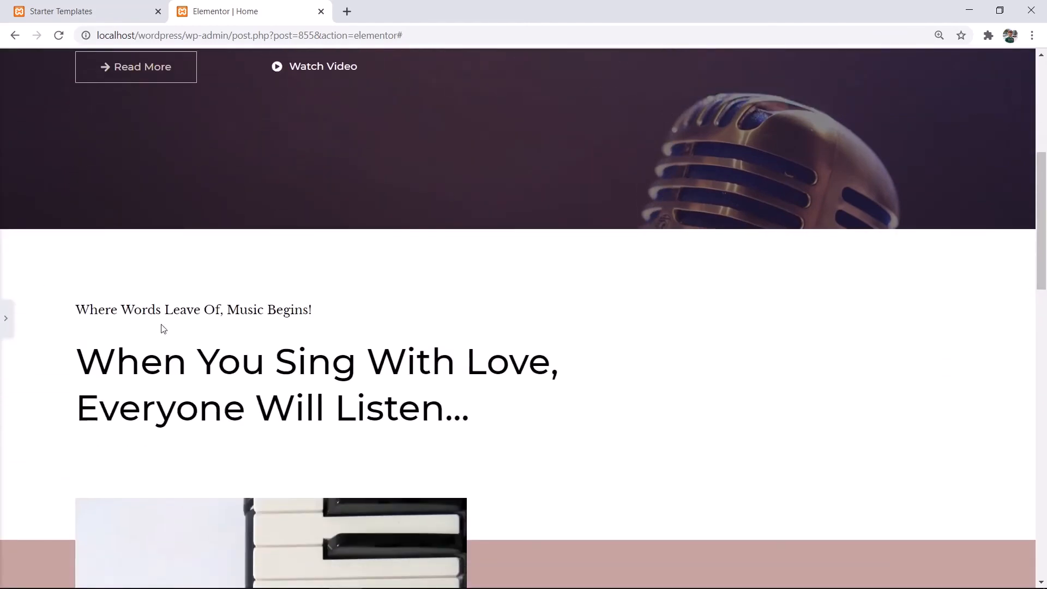
scroll(414, 393, down, 10)
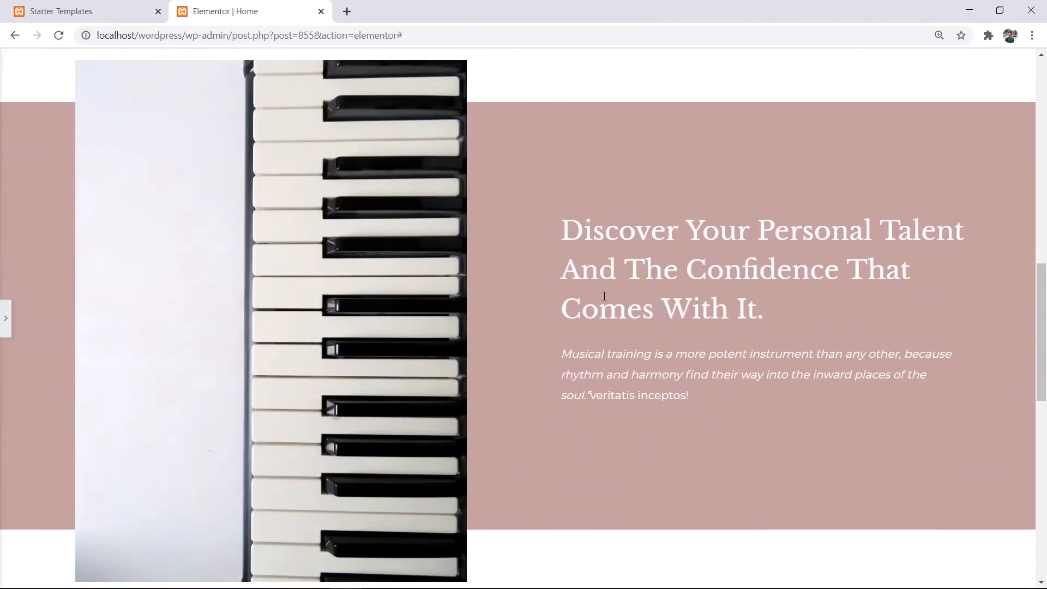
scroll(416, 402, down, 10)
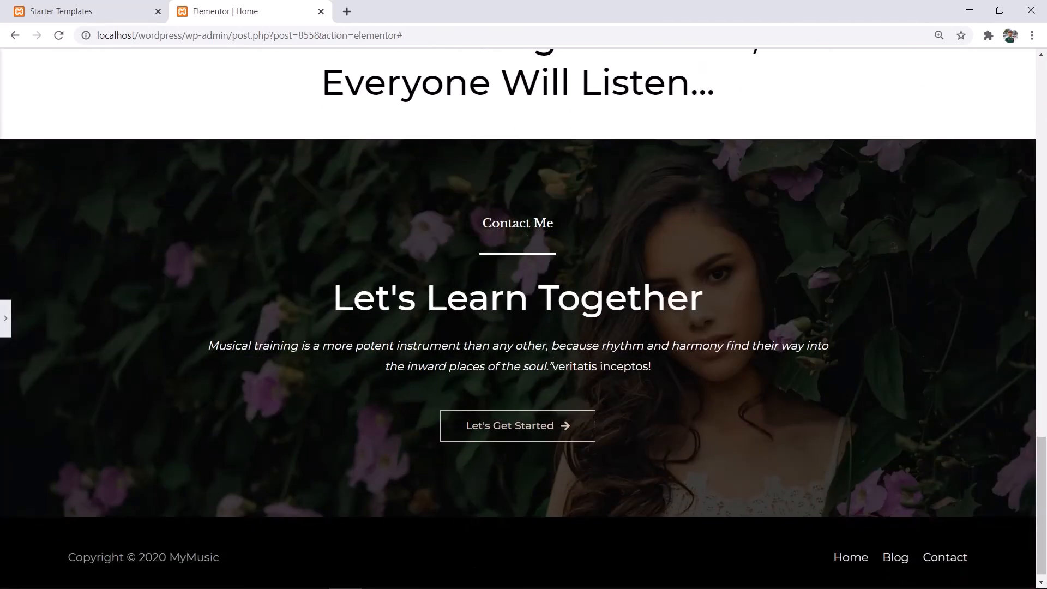
click(4, 313)
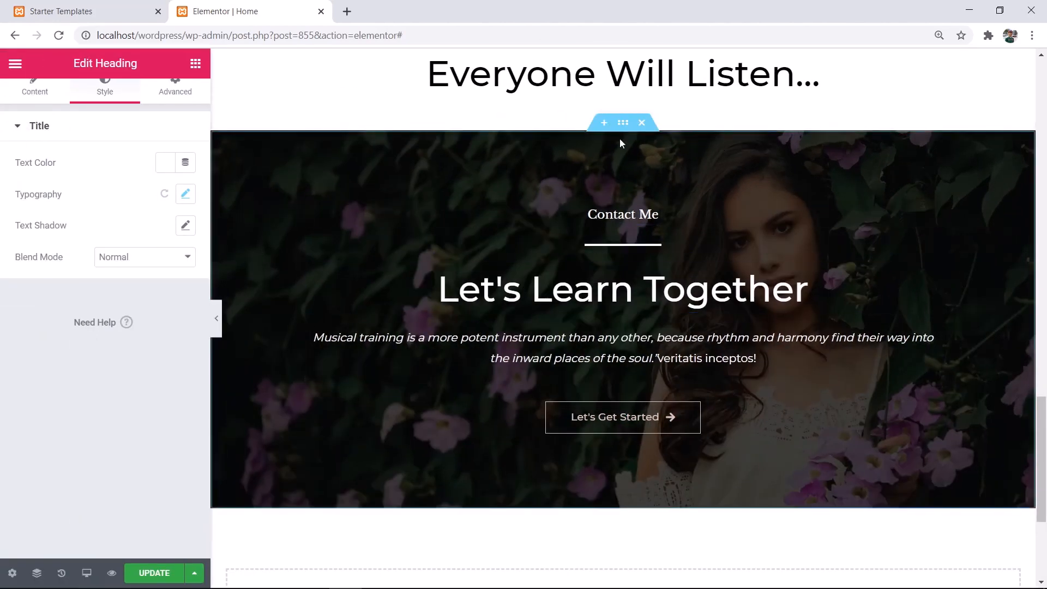
click(623, 123)
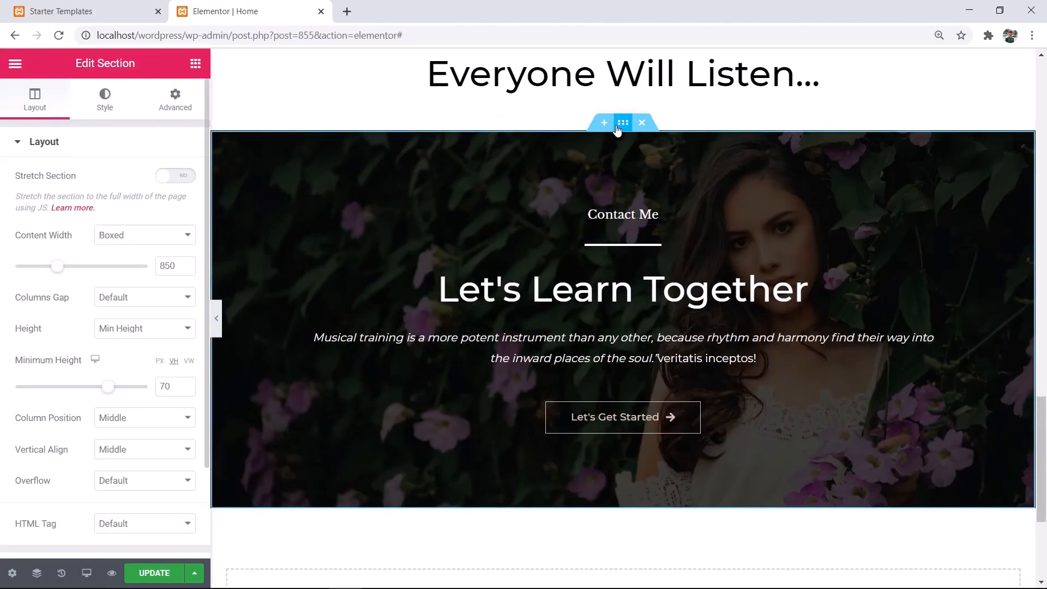
click(114, 104)
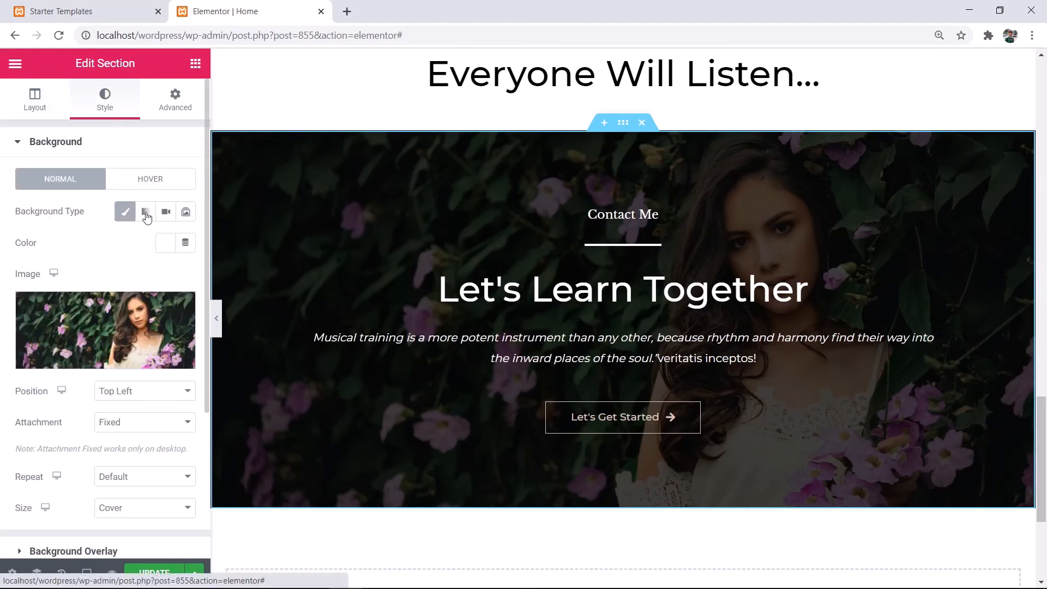
click(133, 358)
click(83, 127)
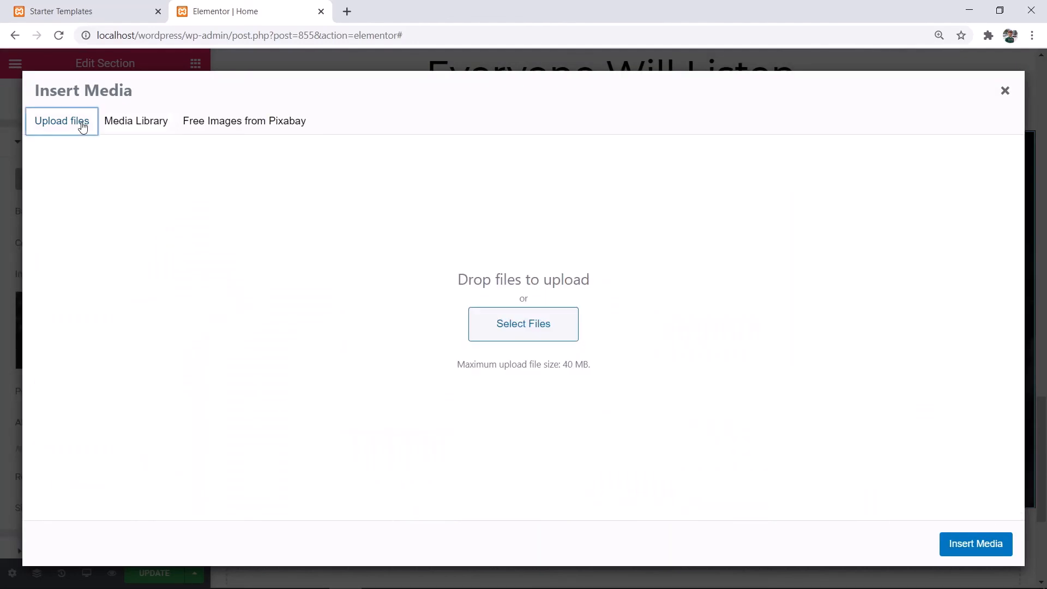
click(519, 333)
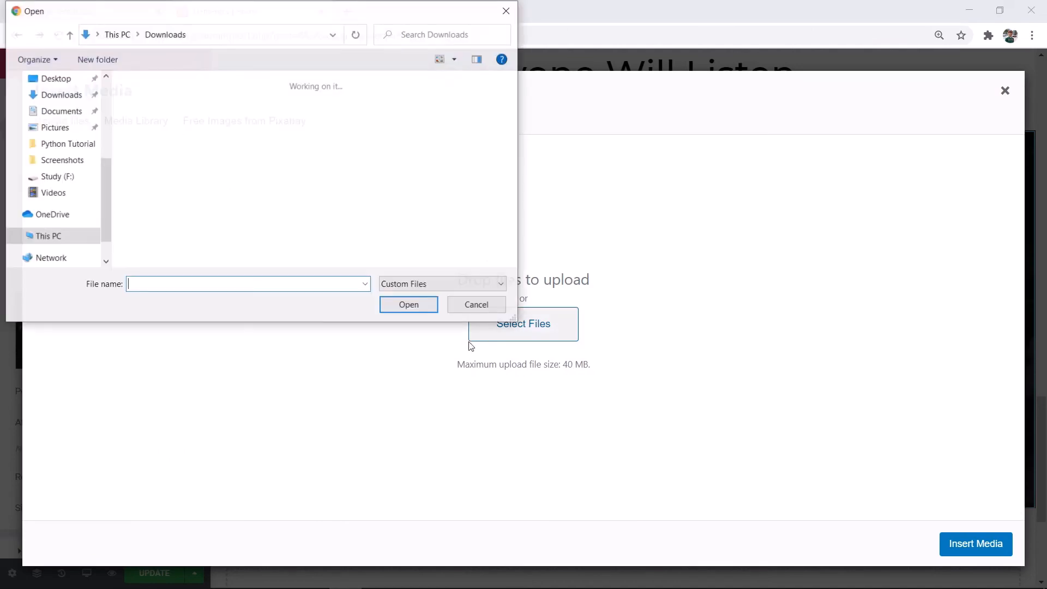
click(173, 153)
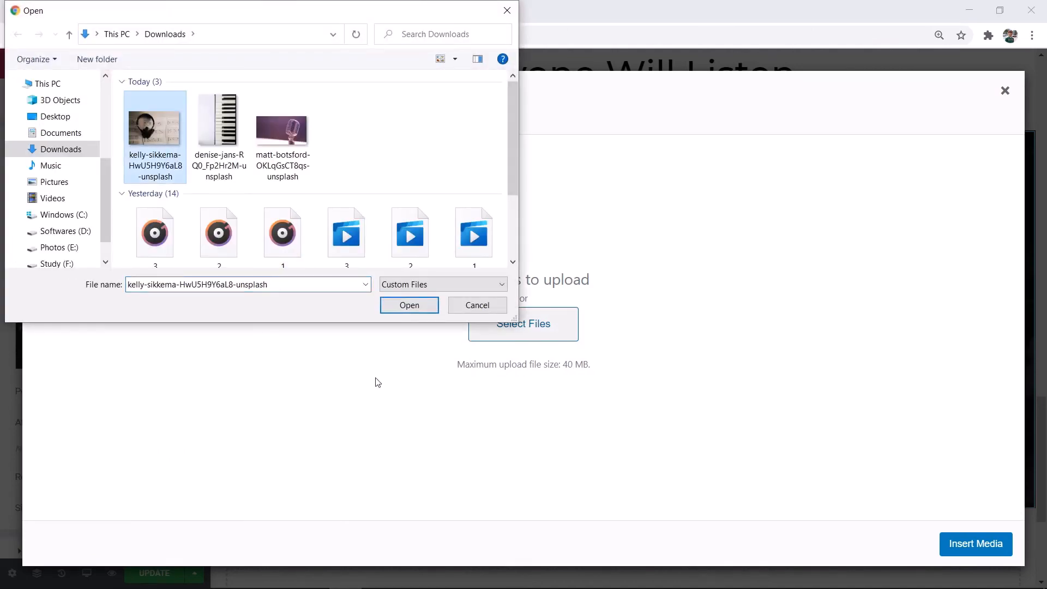
click(427, 306)
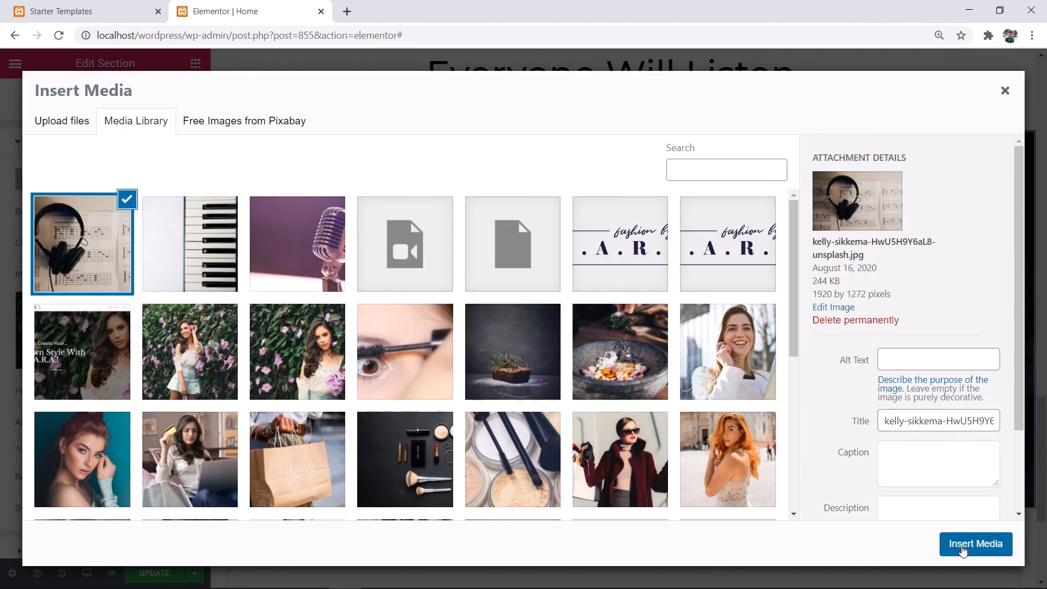
click(962, 550)
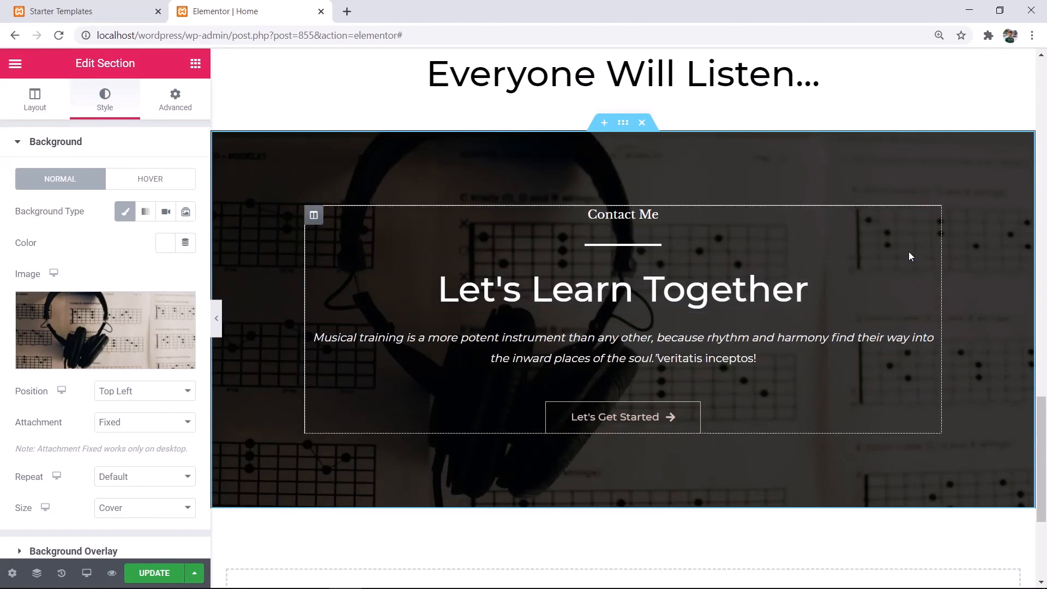
- Examine the Contact Me section's new background image while scrolling and at full page width
scroll(1002, 299, up, 1)
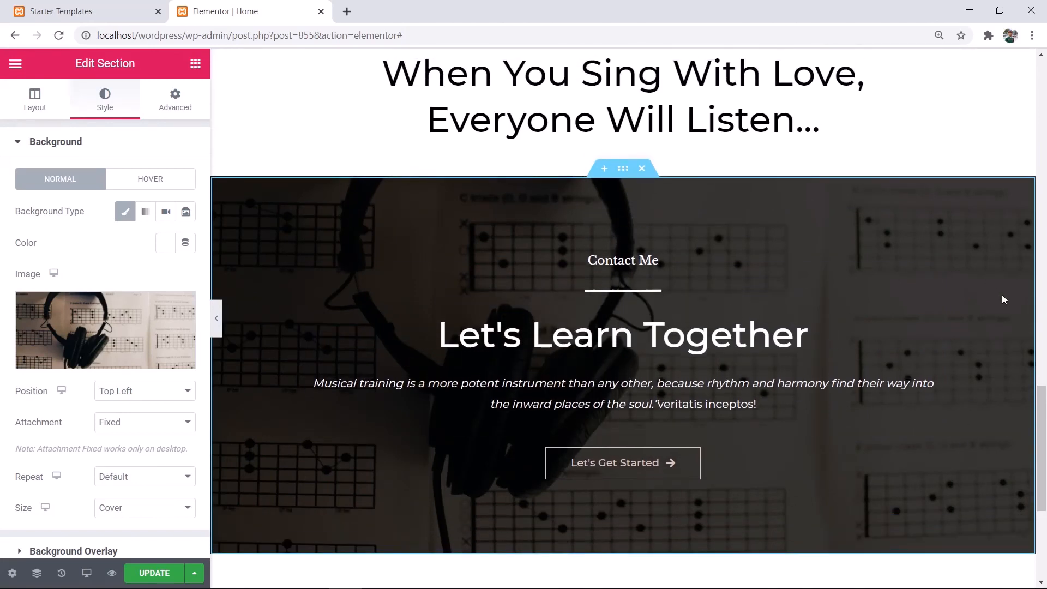
scroll(1002, 299, down, 3)
scroll(1004, 308, up, 1)
scroll(995, 320, up, 5)
scroll(979, 425, down, 3)
scroll(972, 428, down, 1)
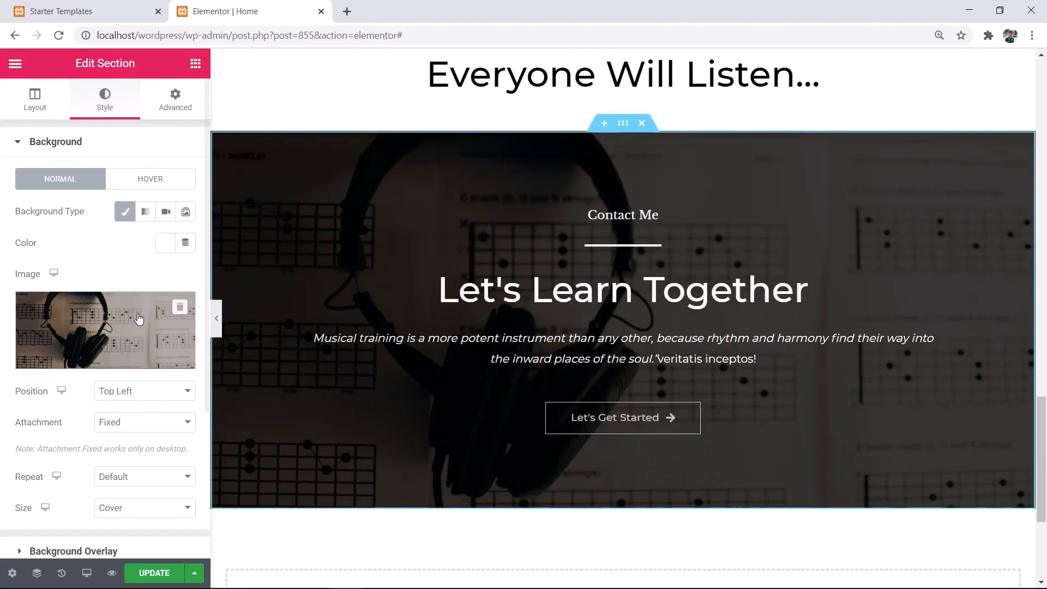
click(217, 318)
scroll(790, 285, up, 2)
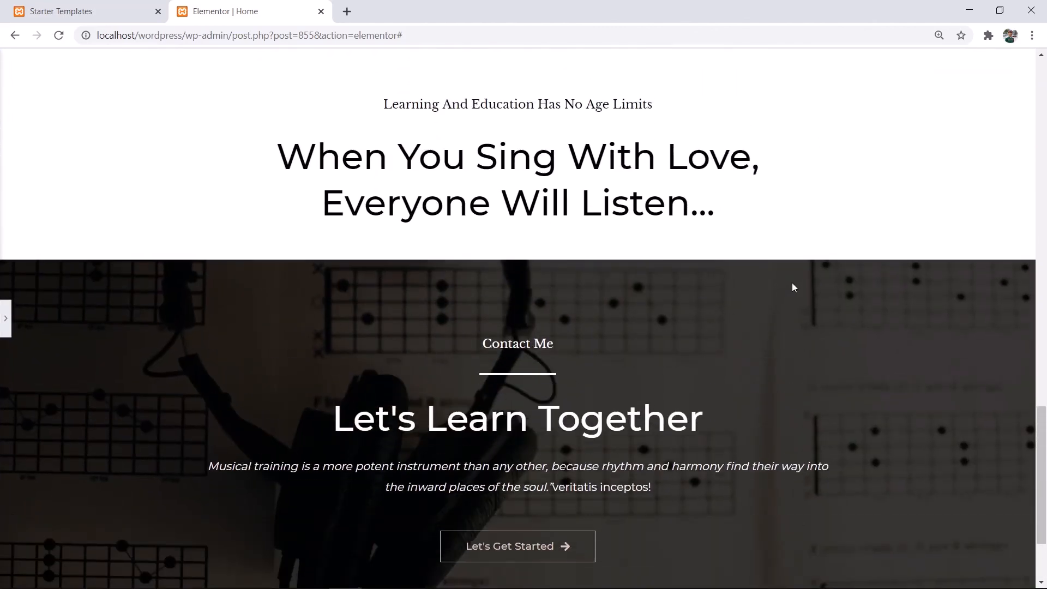
- Review the edited home page at full width from the footer up to the hero banner, and return to the editing view
scroll(793, 302, down, 2)
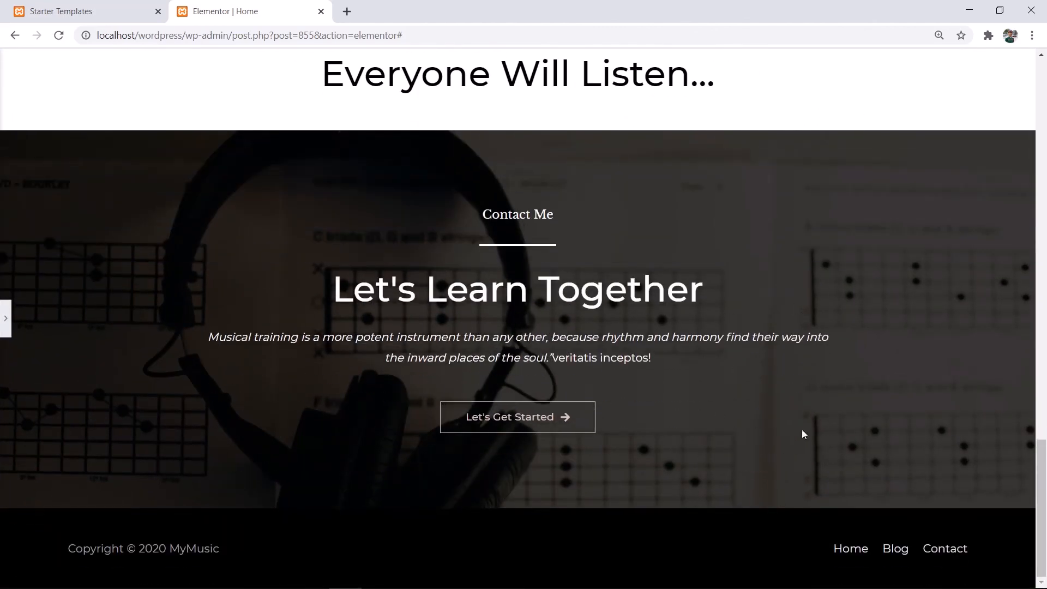
scroll(792, 376, up, 5)
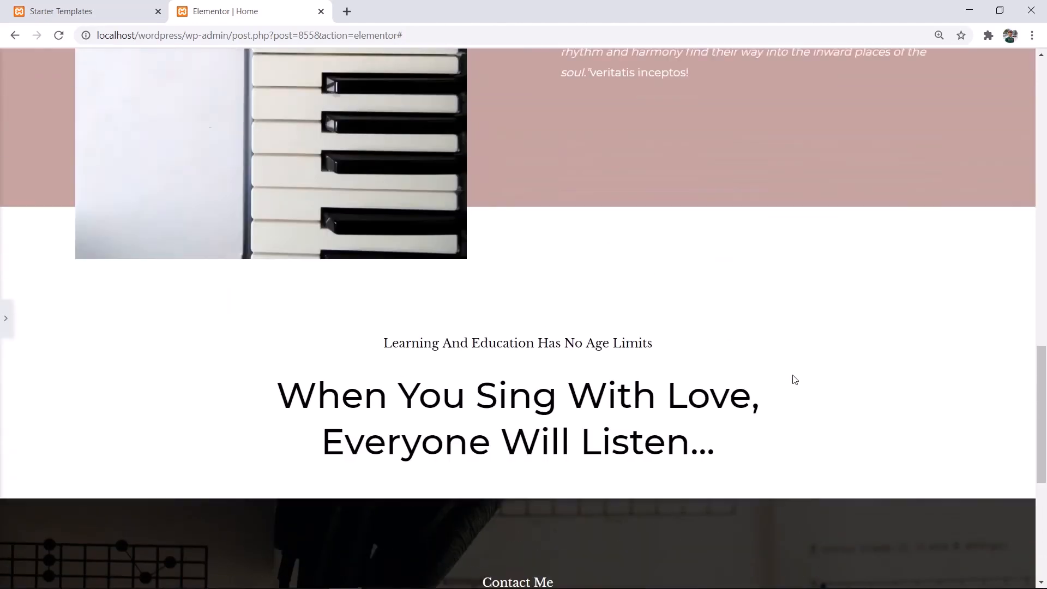
scroll(794, 379, up, 8)
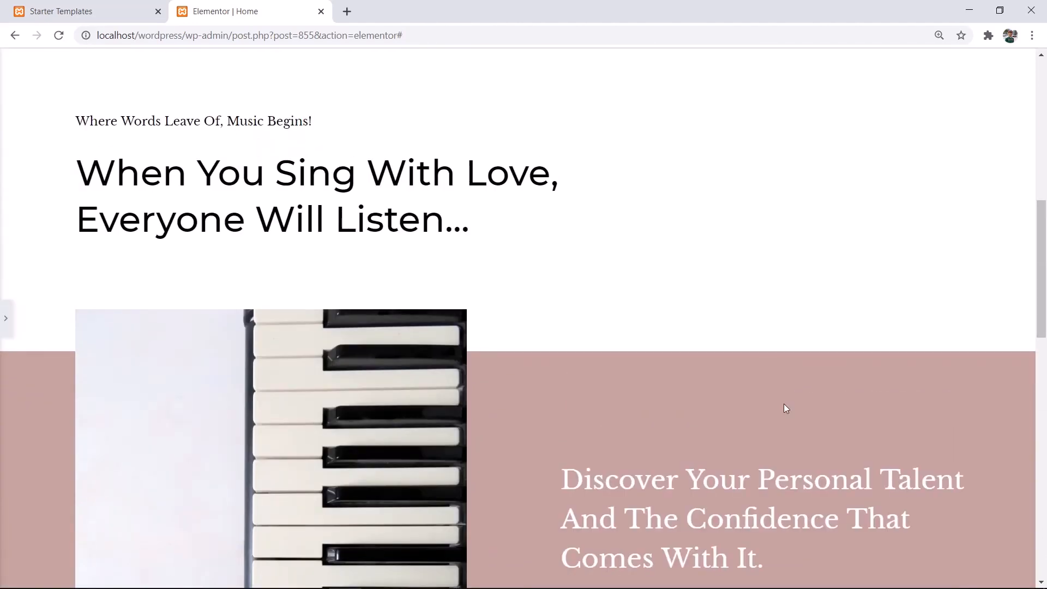
scroll(784, 409, up, 7)
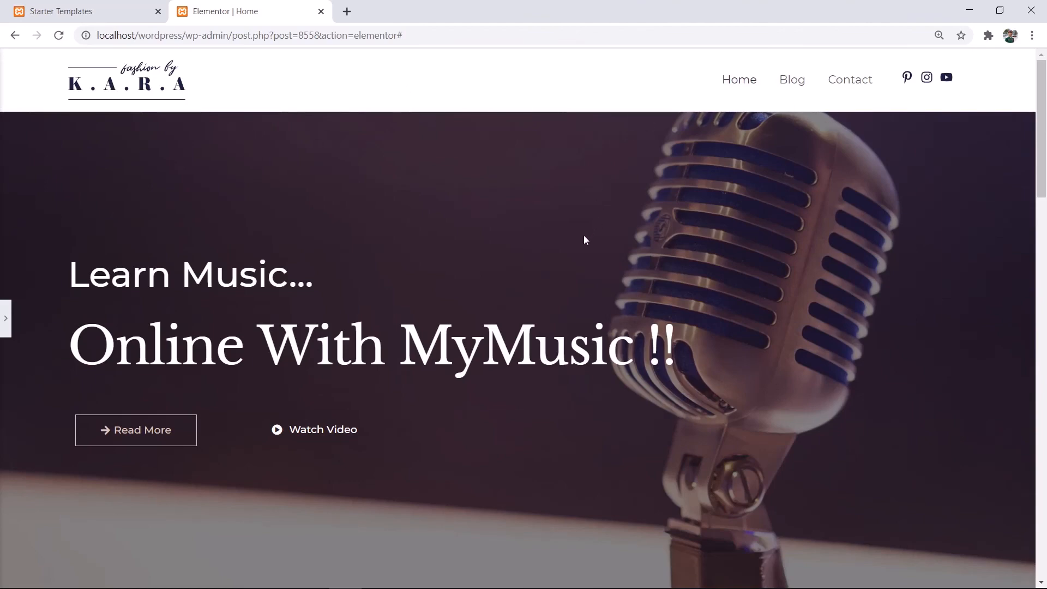
key(ctrl+p)
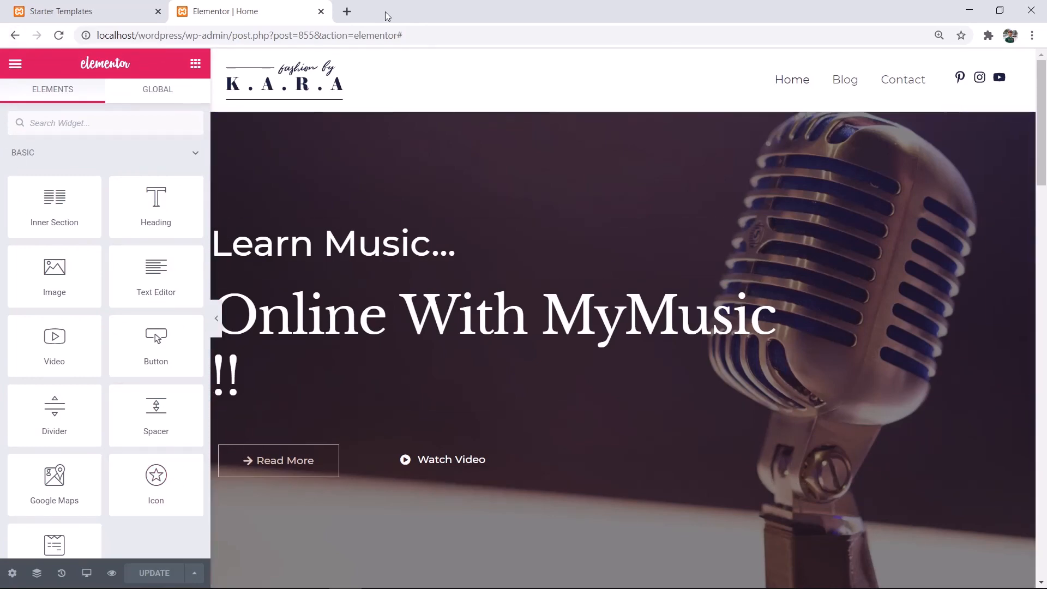
- Open the live site at localhost/wordpress in a new browser tab
click(347, 11)
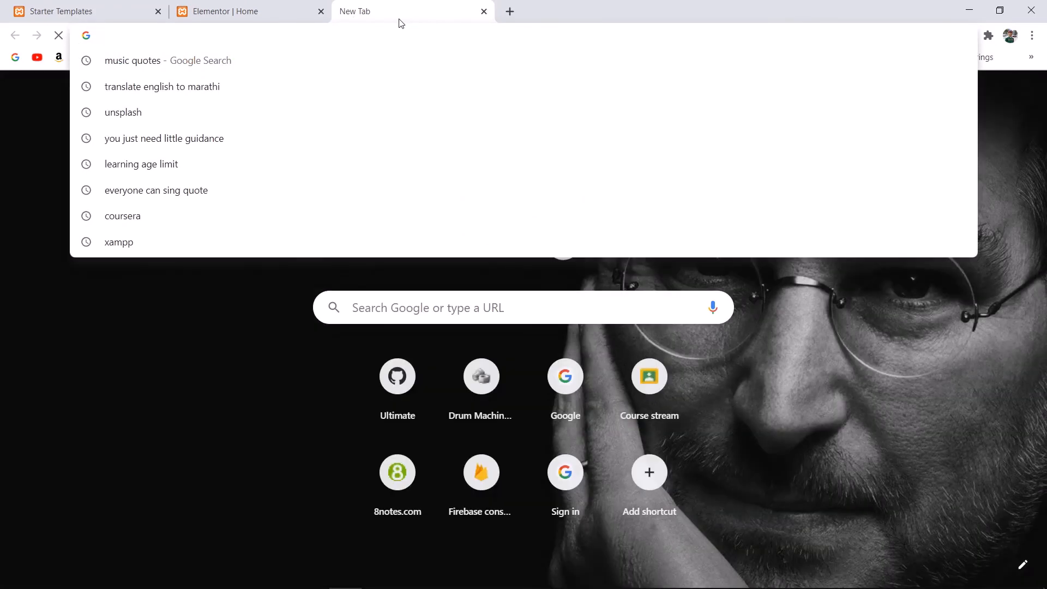
text(localhost/)
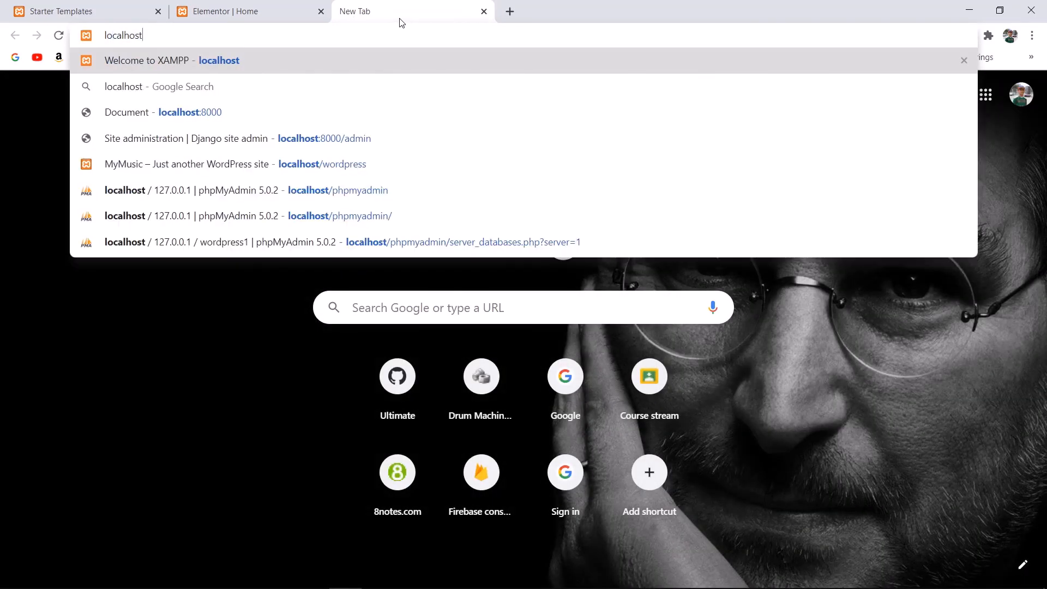
text(w)
key(Return)
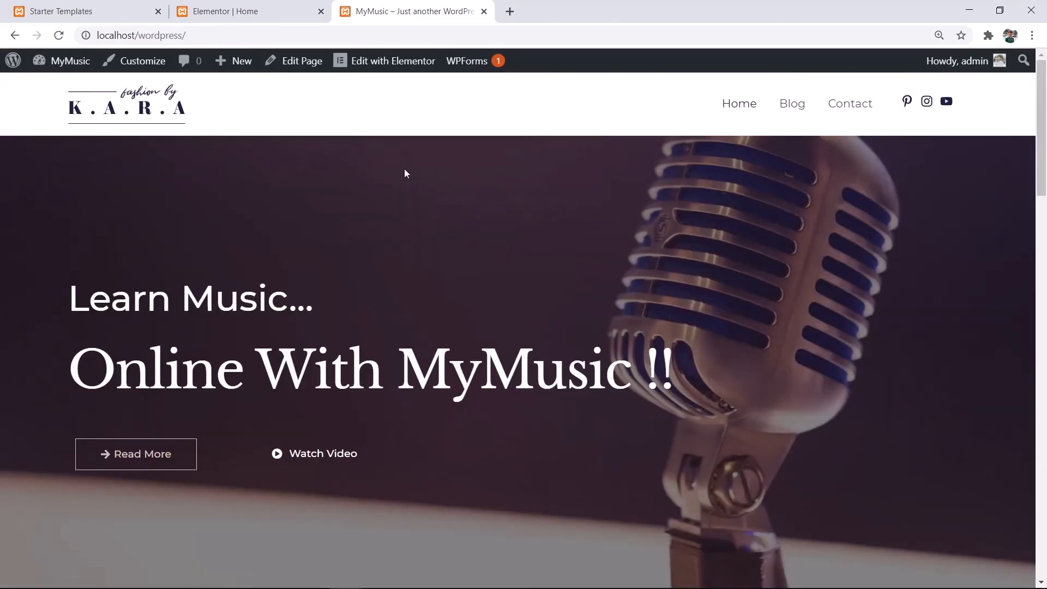
- Examine the published home page from the hero banner down to the Contact Me section and back up to the header
scroll(405, 170, down, 1)
scroll(408, 168, up, 1)
scroll(410, 175, down, 4)
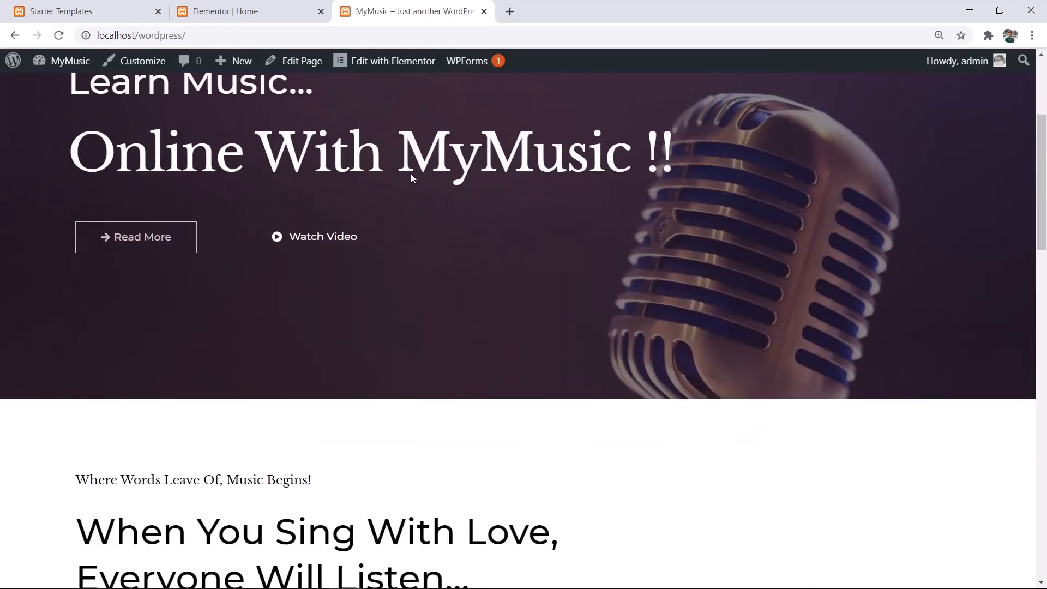
scroll(411, 175, down, 6)
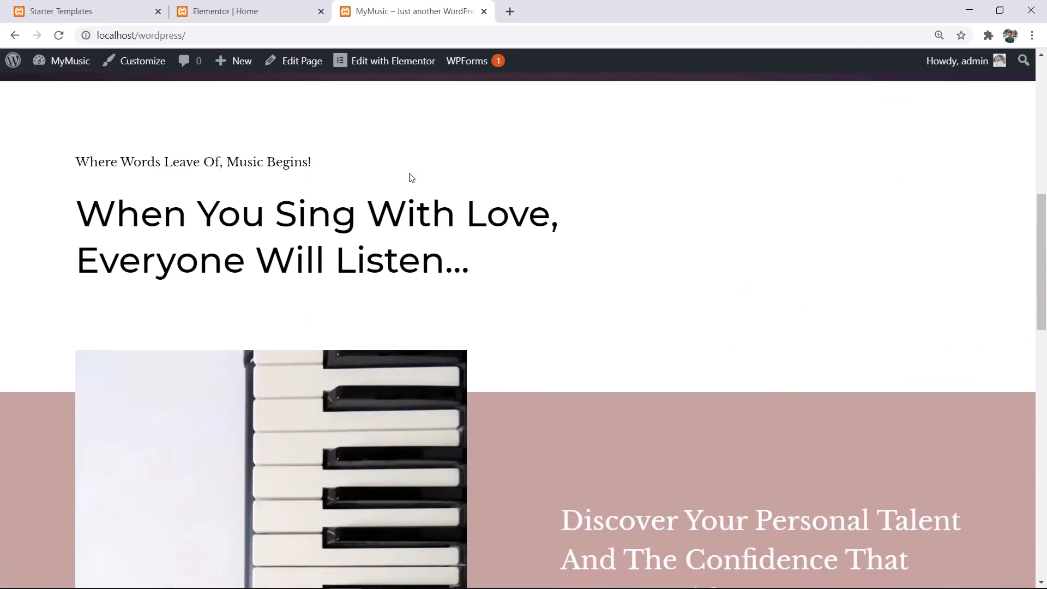
scroll(411, 176, down, 4)
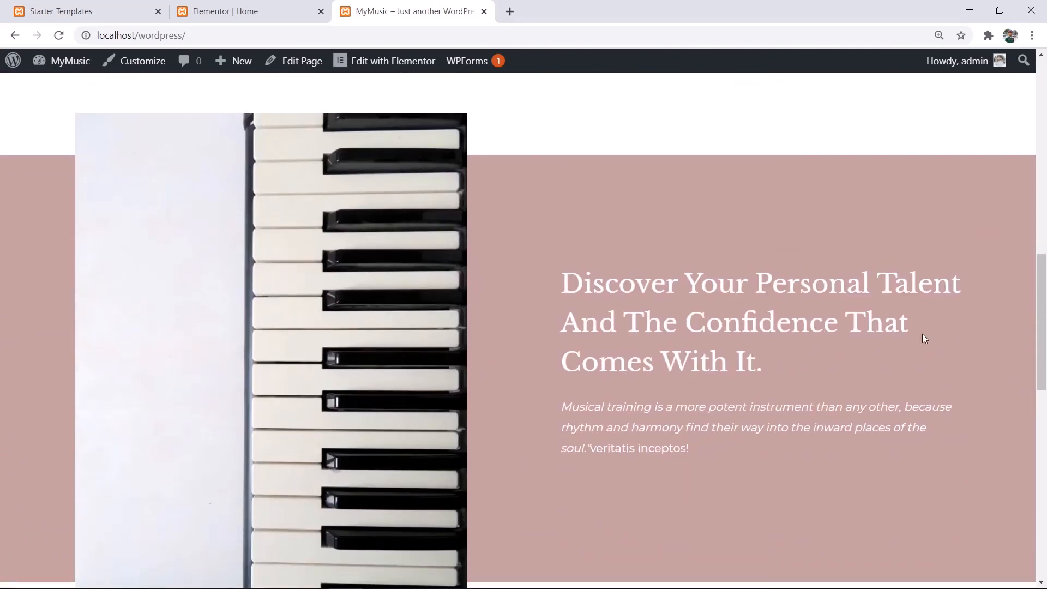
scroll(329, 281, down, 5)
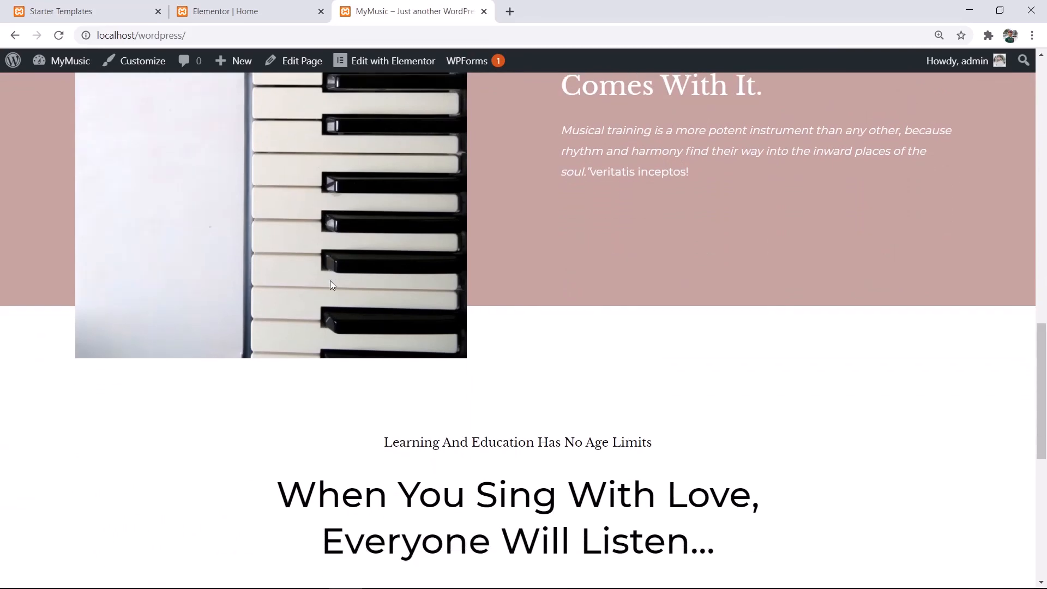
scroll(330, 281, down, 7)
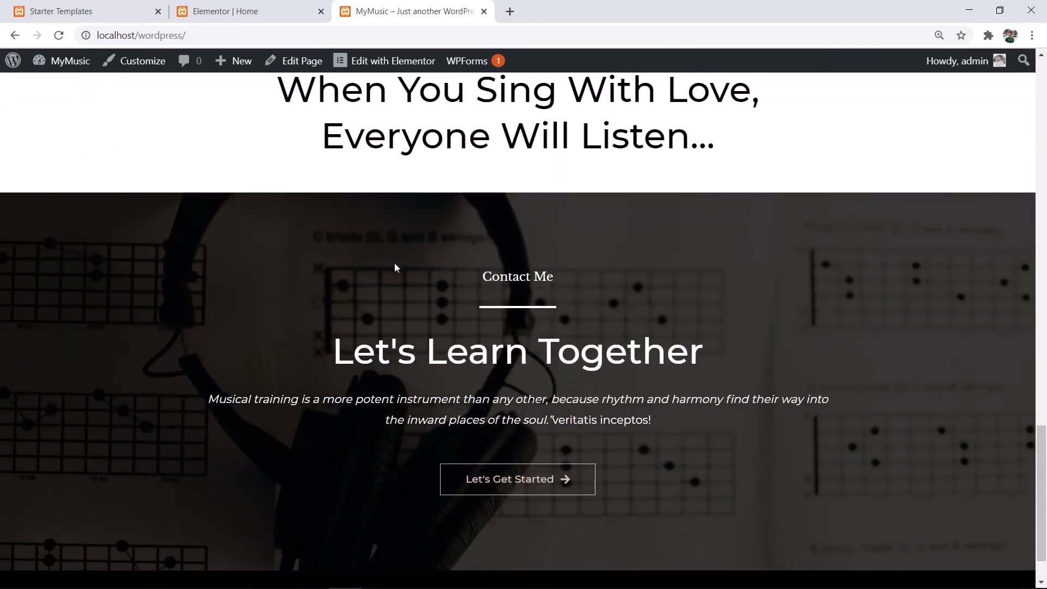
scroll(394, 263, down, 2)
scroll(507, 246, up, 3)
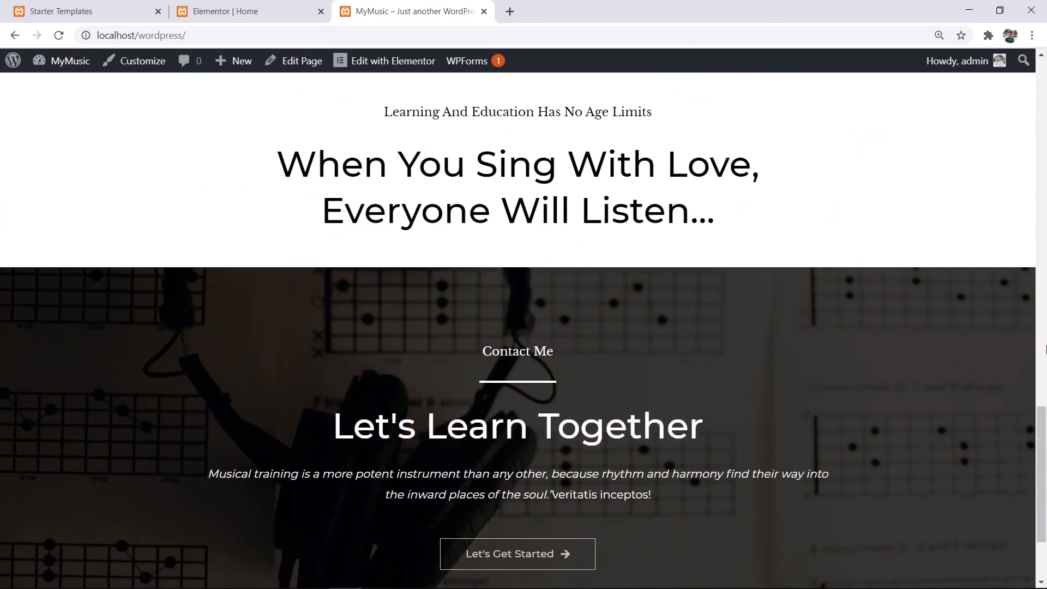
scroll(1039, 376, up, 15)
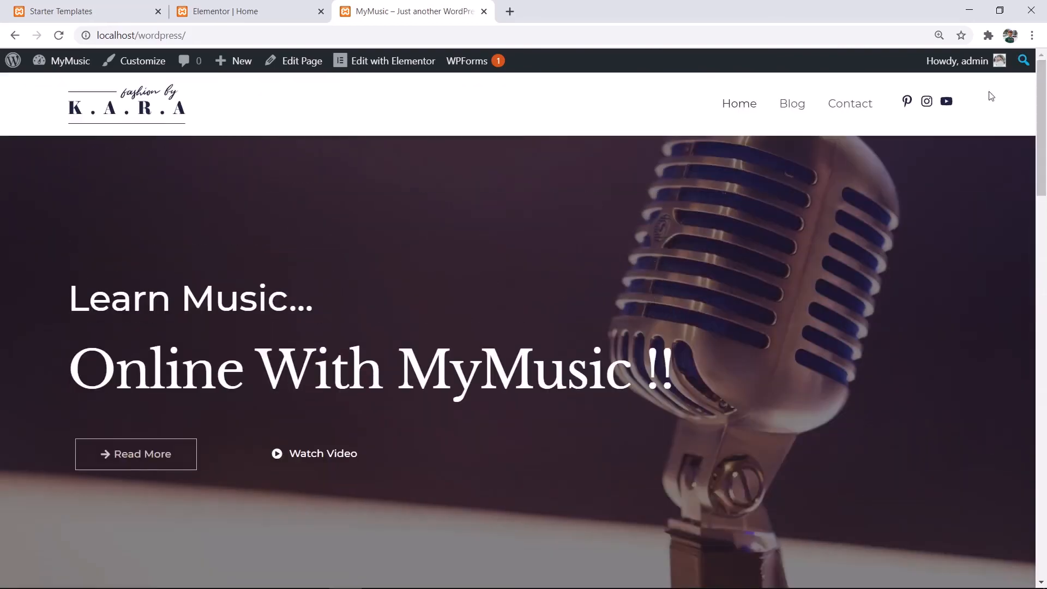